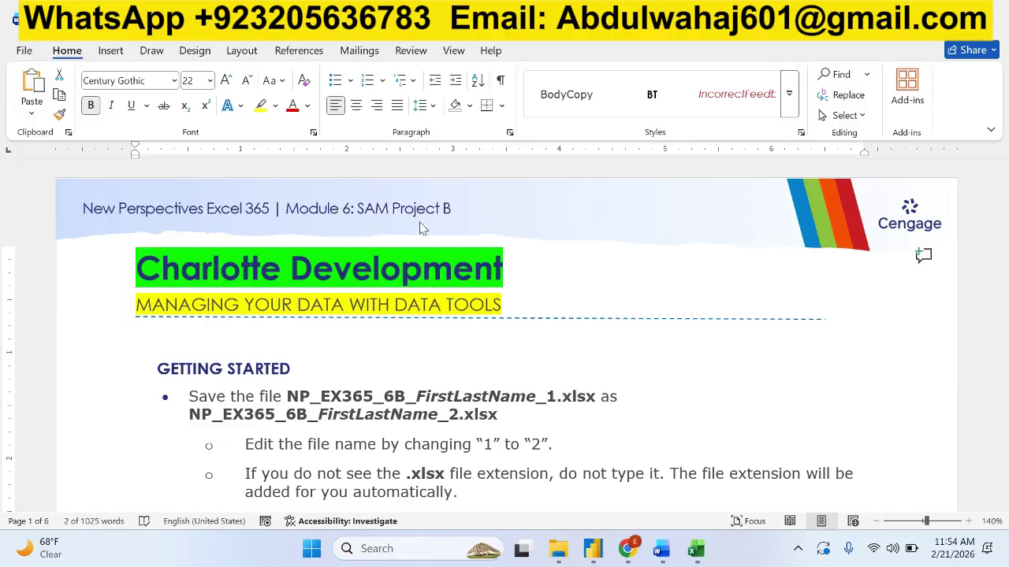
Review the project instructions in Word from Getting Started through step 13, including a look at the All Agents worksheet in Excel
scroll(420, 228, down, 5)
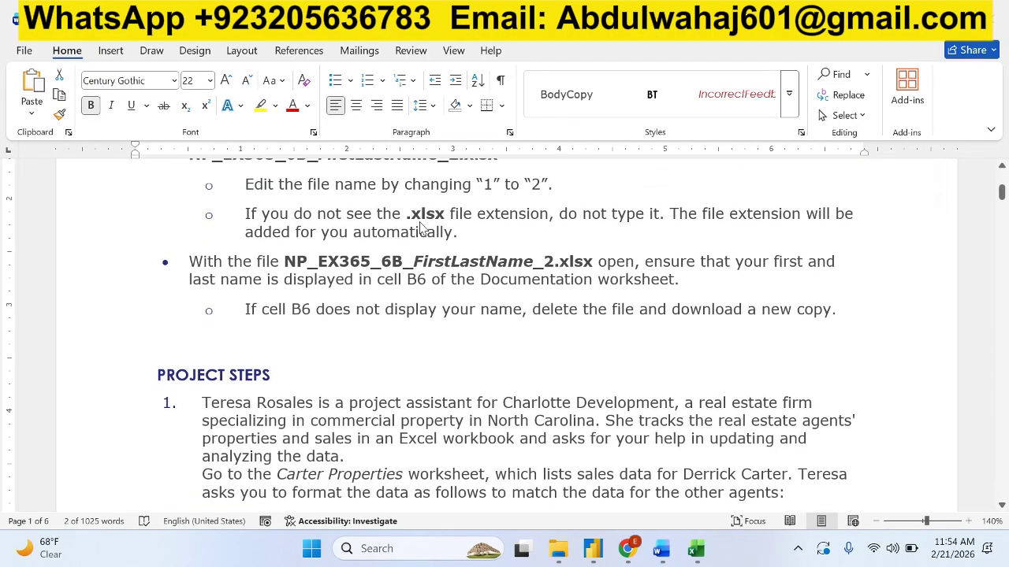
scroll(420, 228, down, 1)
scroll(420, 228, down, 3)
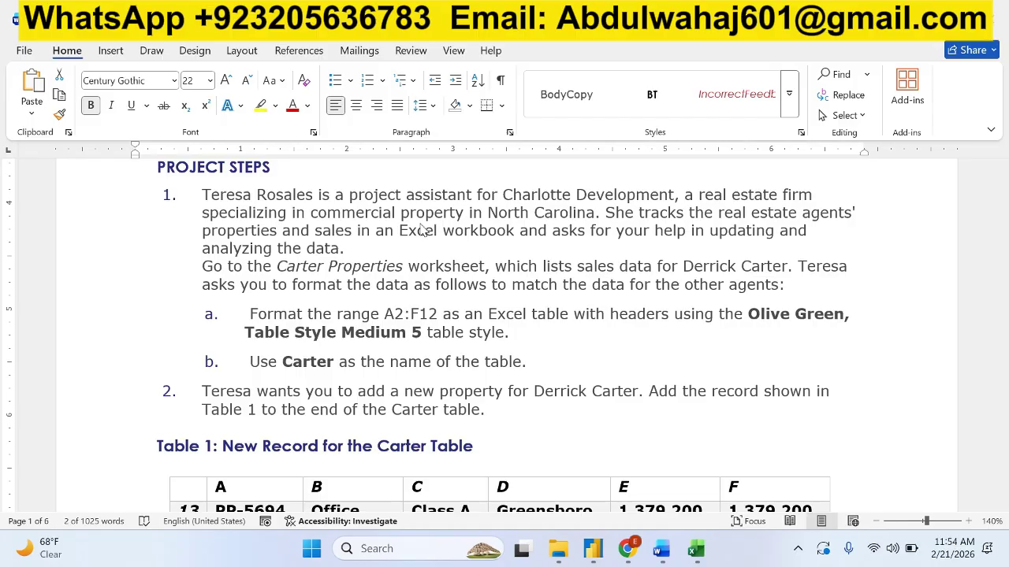
click(697, 550)
click(211, 503)
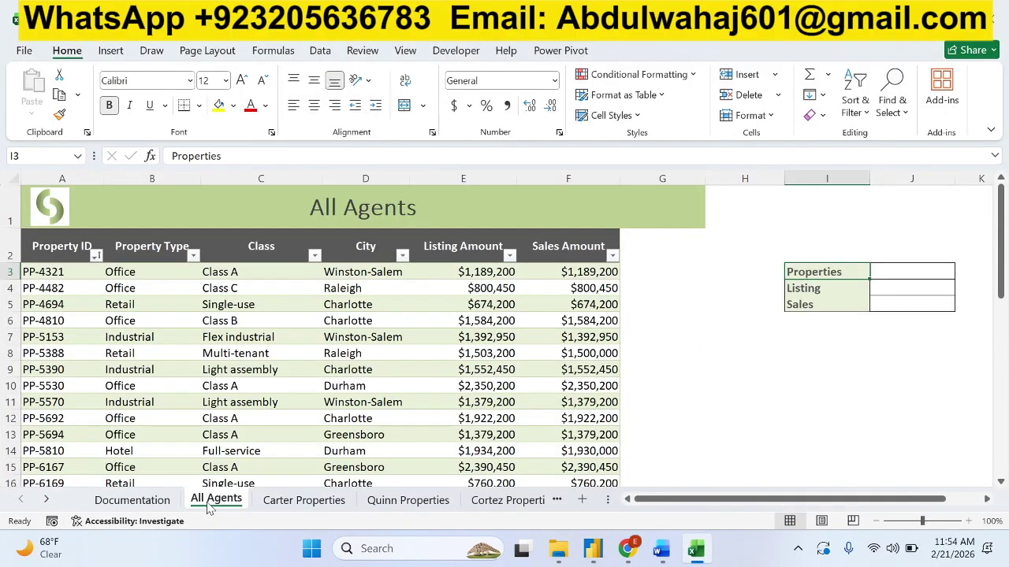
click(661, 550)
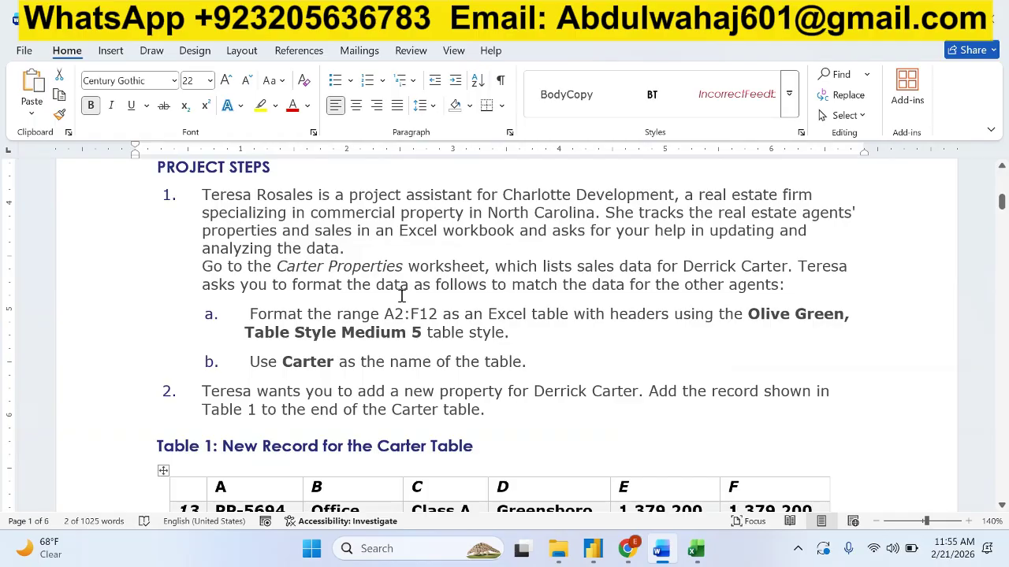
scroll(404, 273, down, 12)
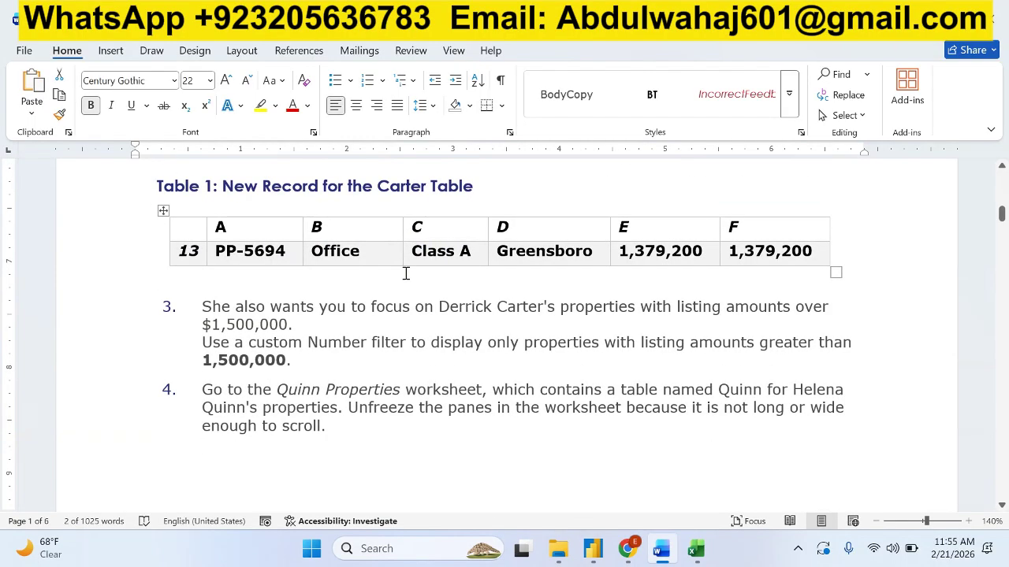
scroll(404, 273, down, 15)
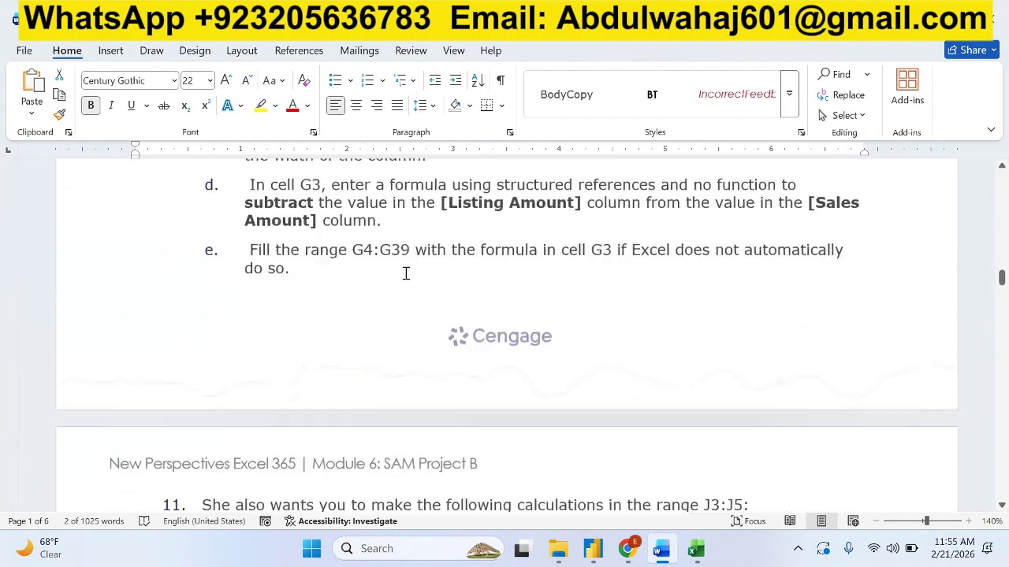
scroll(404, 273, down, 3)
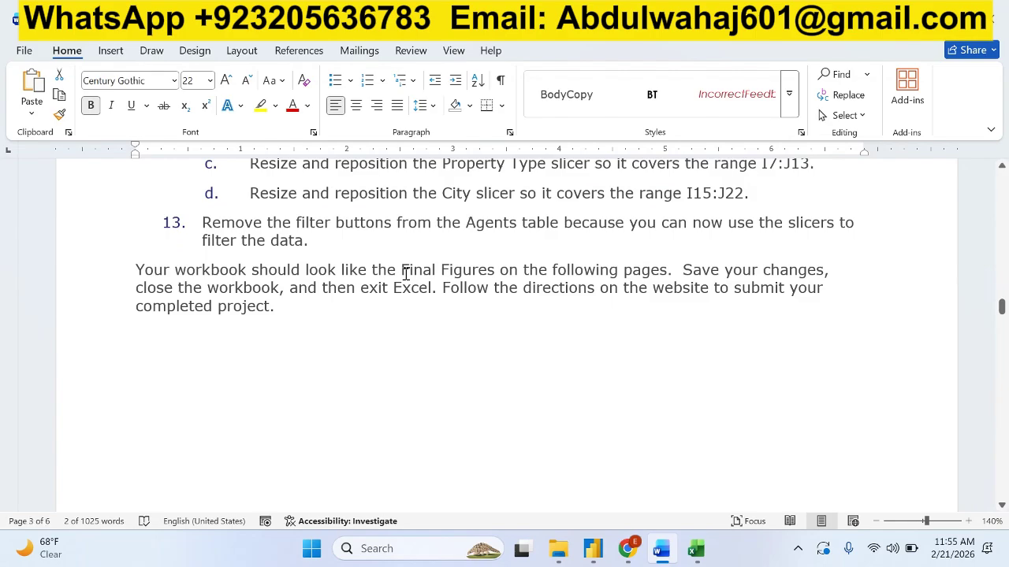
scroll(404, 273, up, 9)
scroll(406, 273, up, 12)
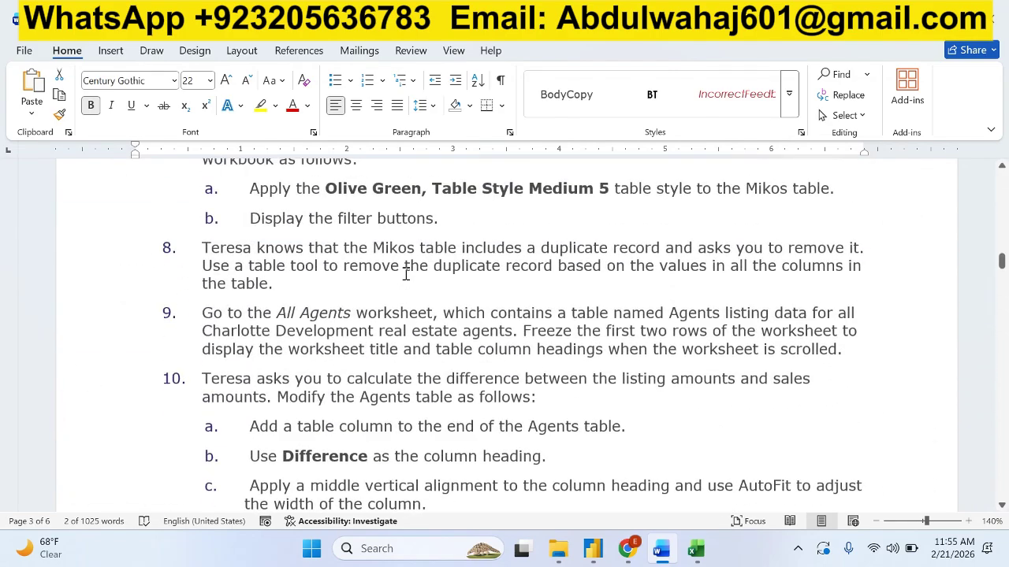
scroll(406, 273, up, 12)
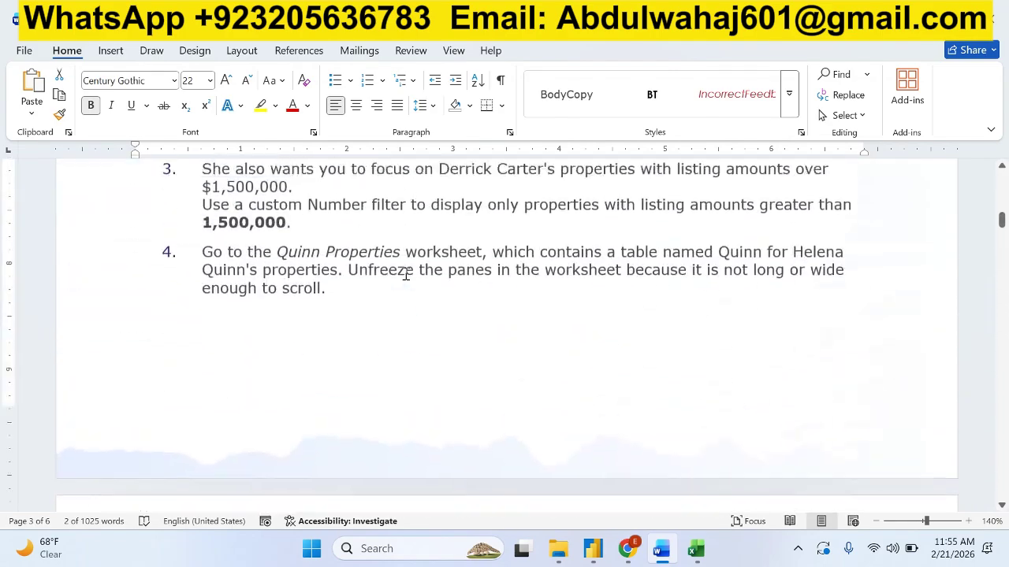
scroll(406, 273, up, 1)
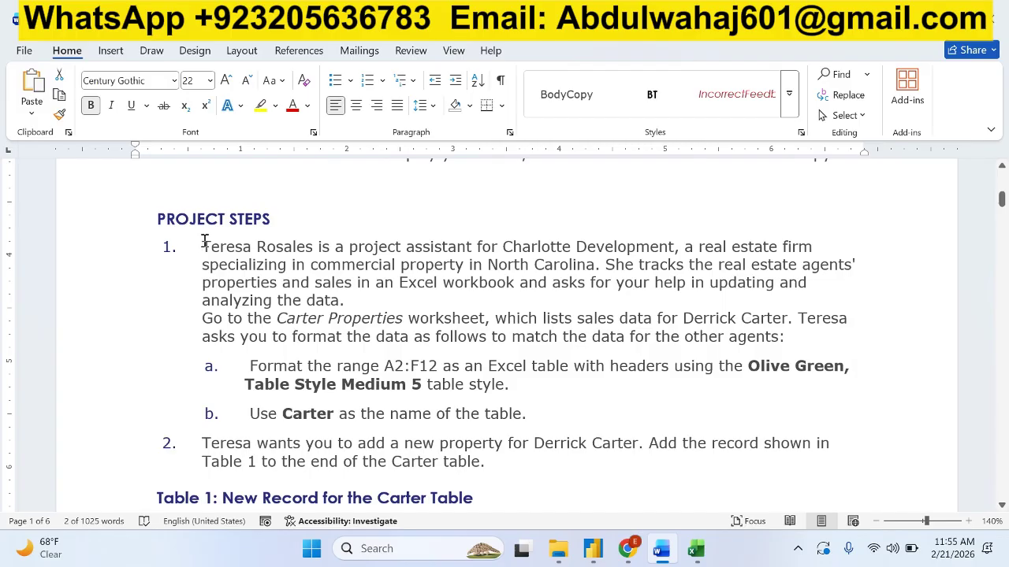
Highlight the introductory paragraph of project step 1, ending with "analyzing the data", in bright green
drag(203, 241, 623, 293)
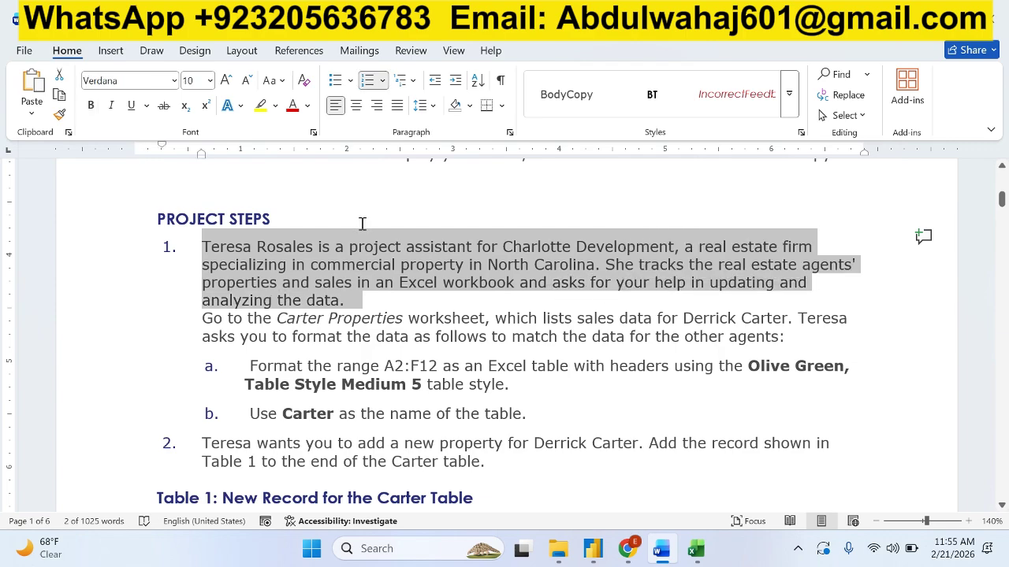
click(275, 105)
click(287, 161)
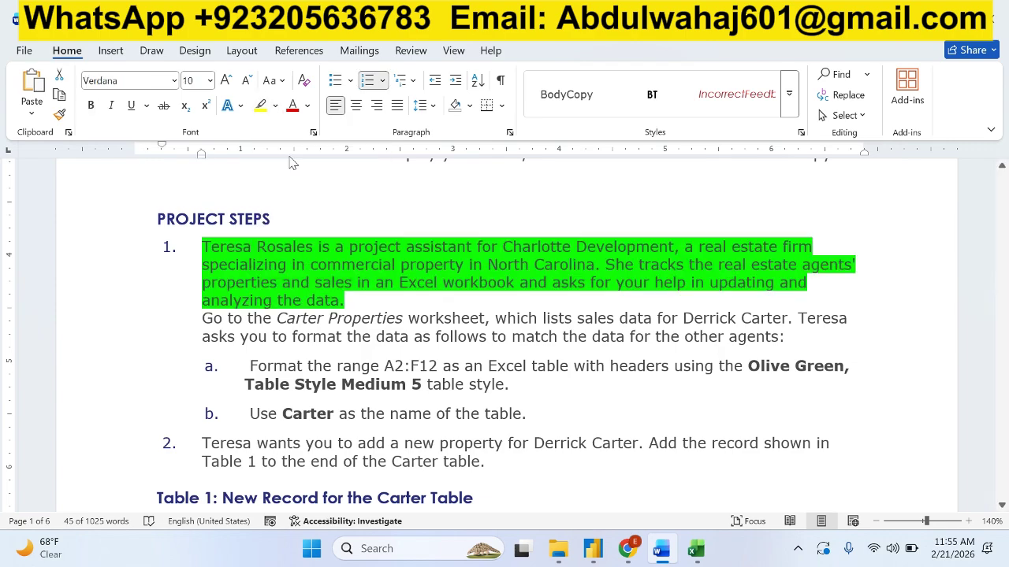
Select the instruction sentence about going to Carter Properties, and switch to Excel to open the Carter Properties worksheet
click(193, 341)
drag(194, 318, 798, 321)
click(696, 549)
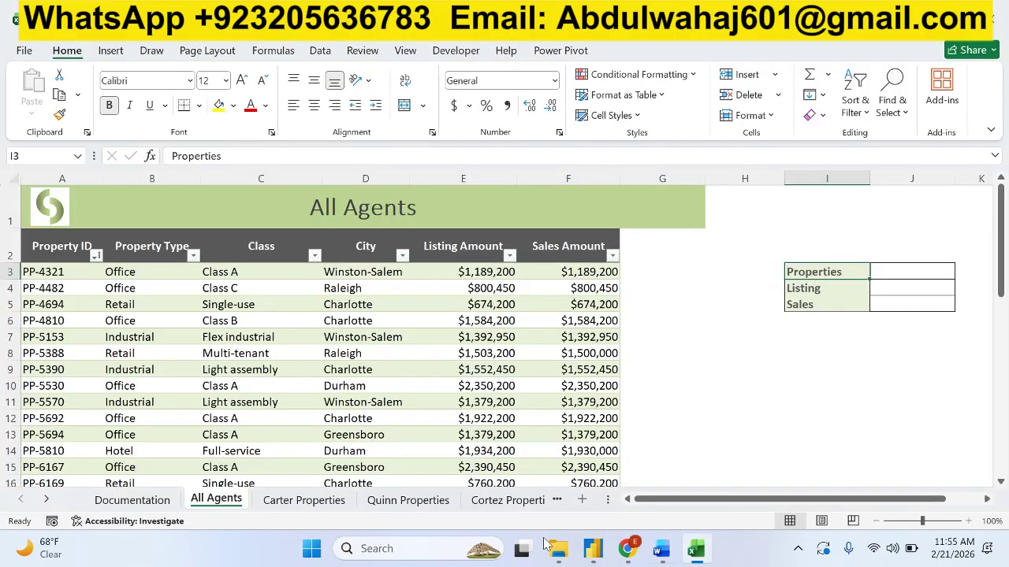
click(282, 501)
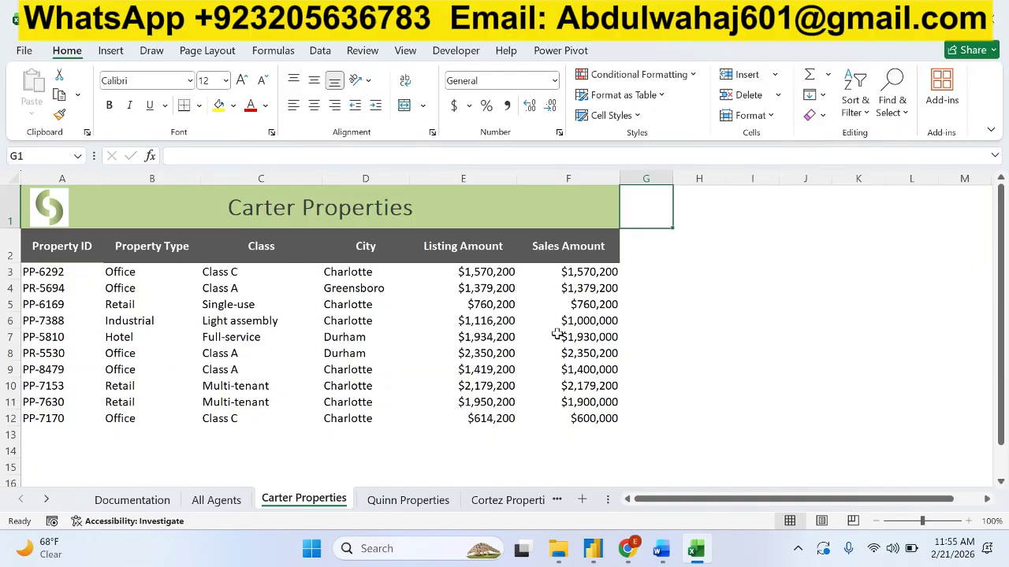
Switch to Word and highlight the selected sentence about the Carter Properties worksheet in bright green
mouse_move(661, 558)
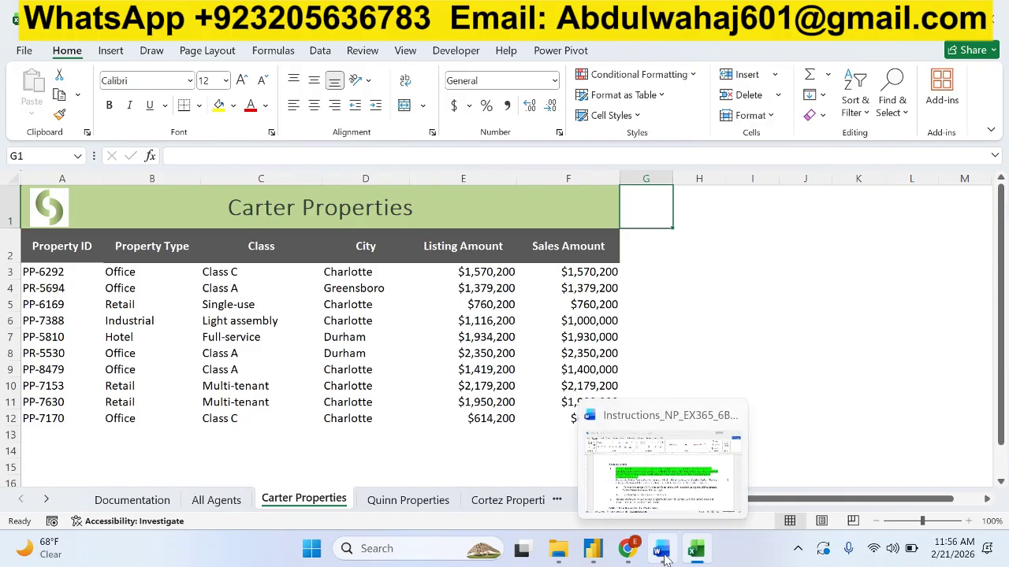
click(662, 552)
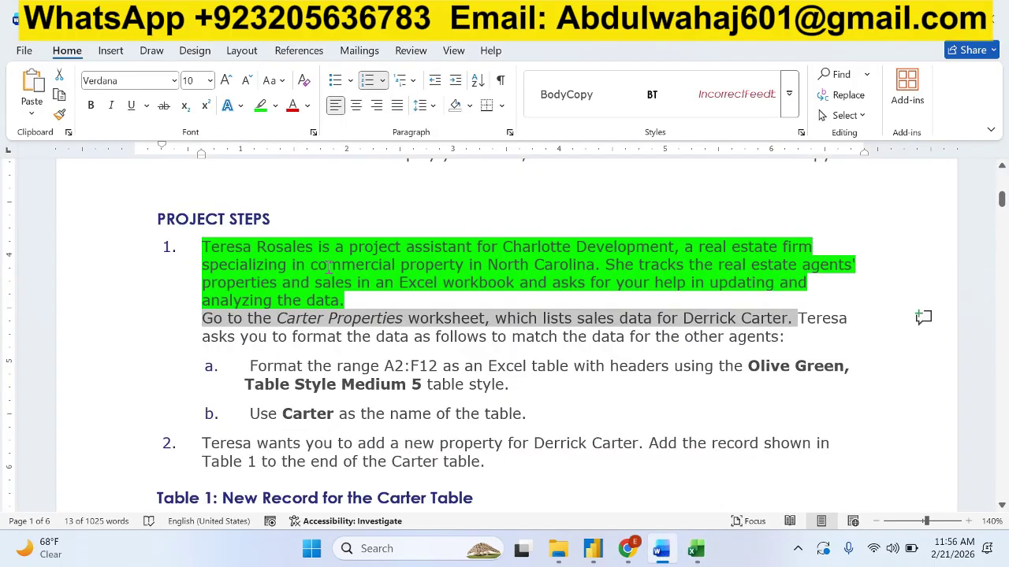
click(260, 105)
click(259, 363)
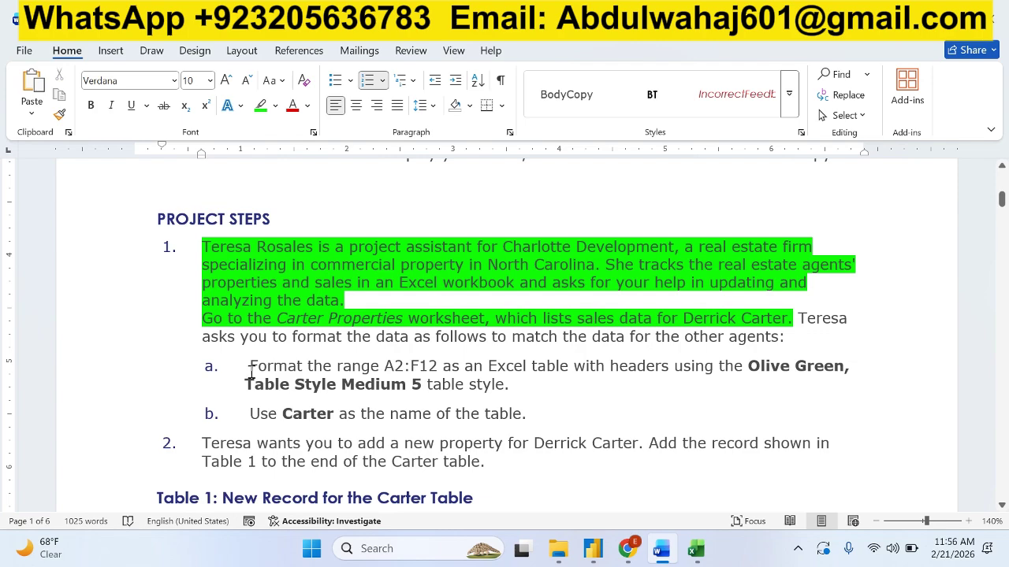
Following step 1a, format A2:F12 on Excel's Carter Properties worksheet as a table with headers in Olive Green, Table Style Medium 5
drag(250, 367, 702, 386)
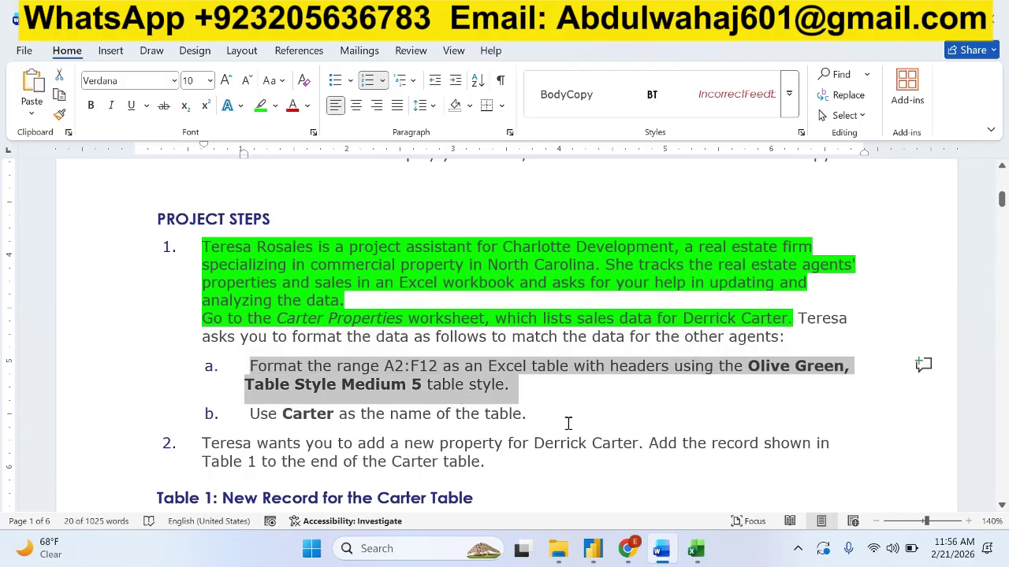
click(696, 548)
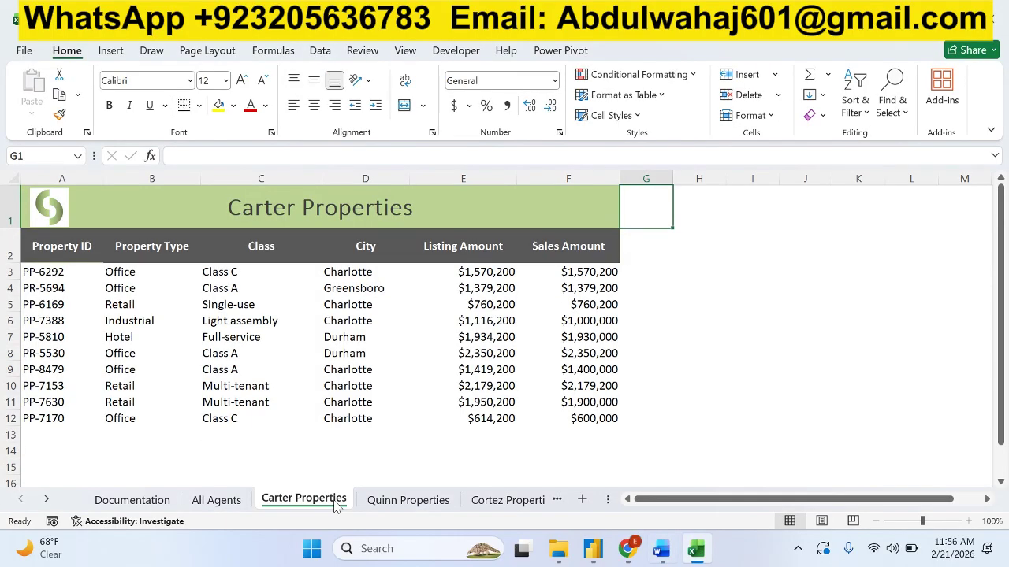
drag(41, 246, 540, 415)
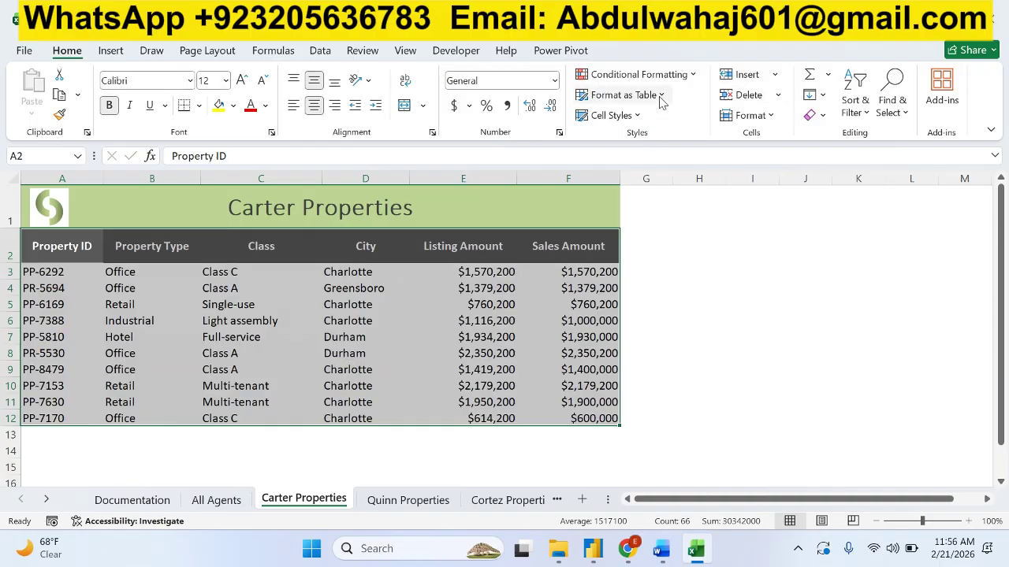
click(654, 556)
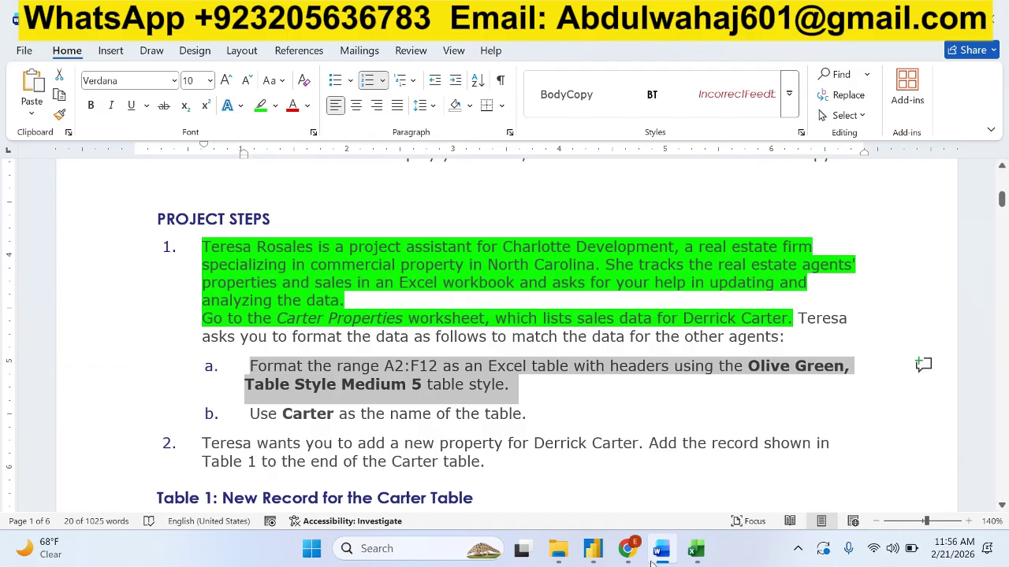
click(654, 556)
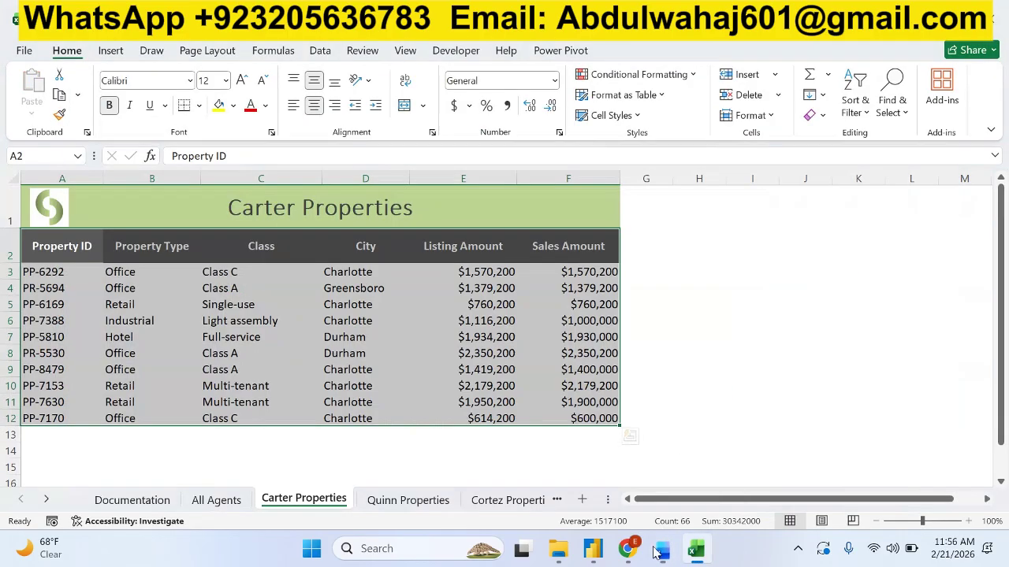
click(662, 96)
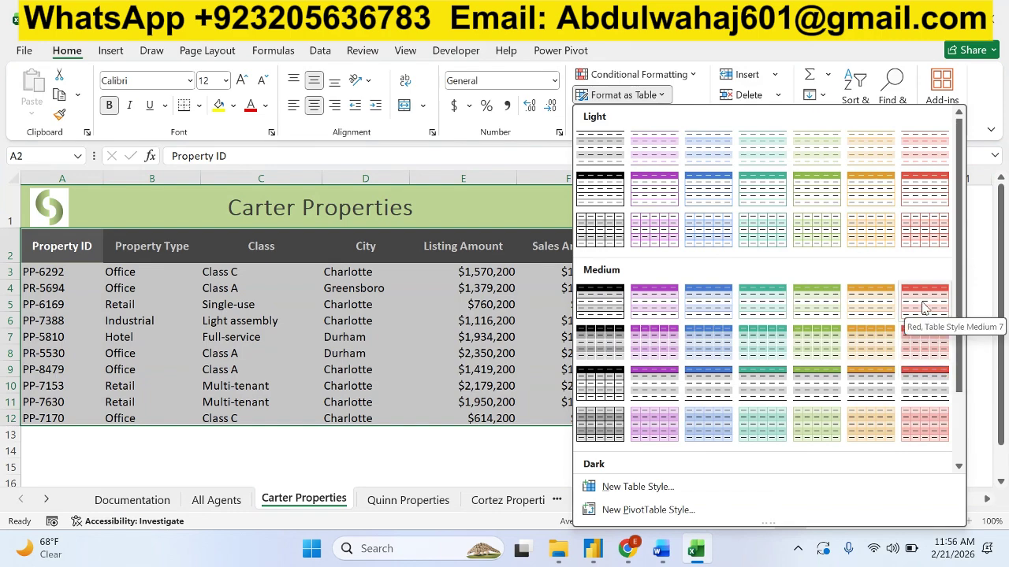
click(825, 307)
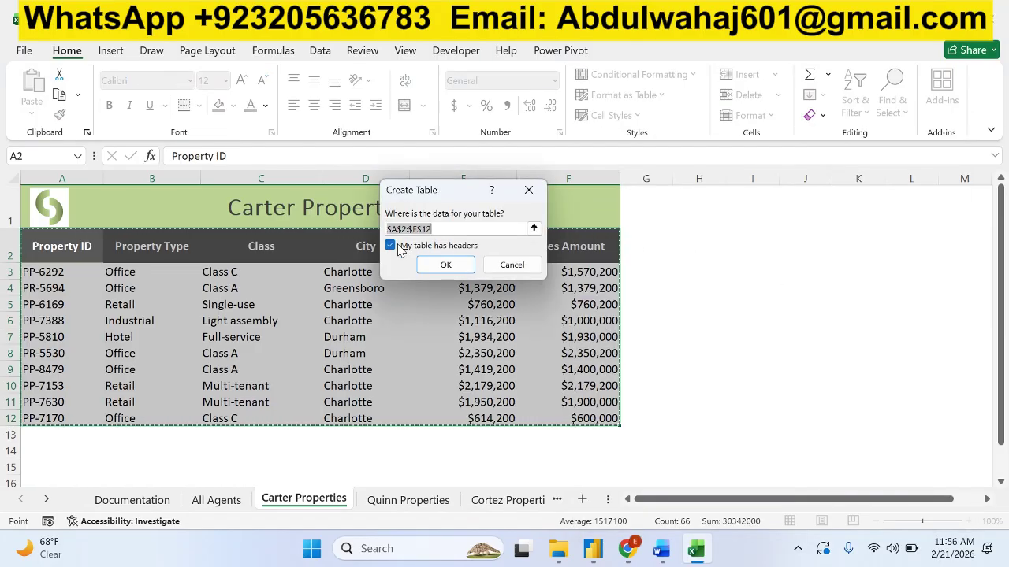
click(446, 265)
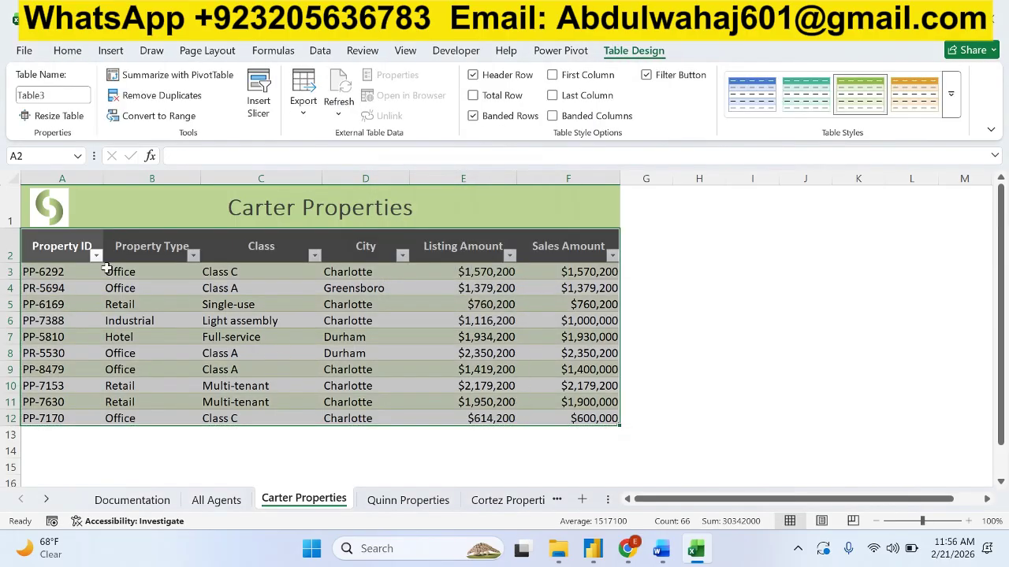
click(204, 323)
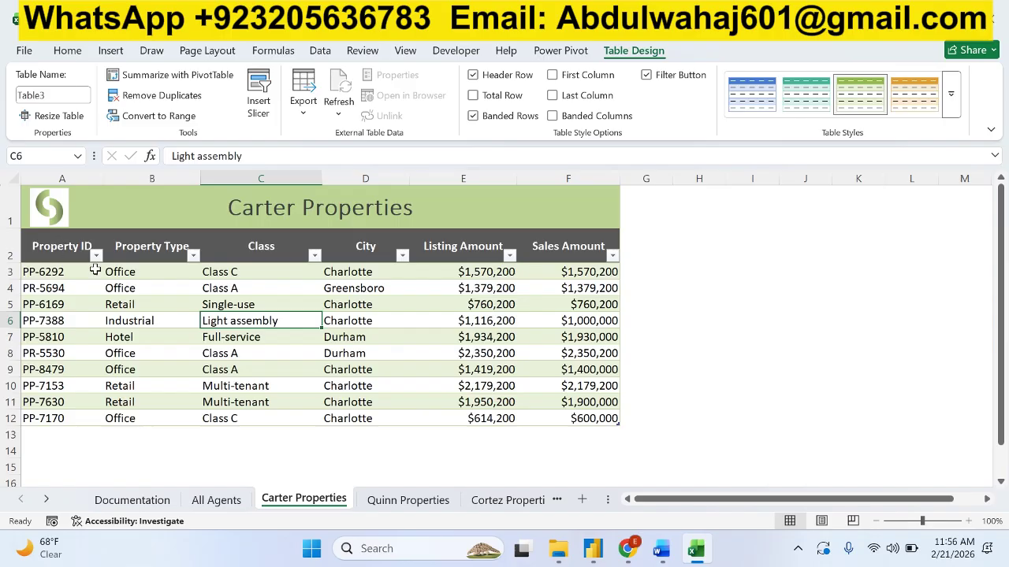
Switch to Word and highlight instruction 1a about formatting the range A2:F12 in bright green
mouse_move(664, 561)
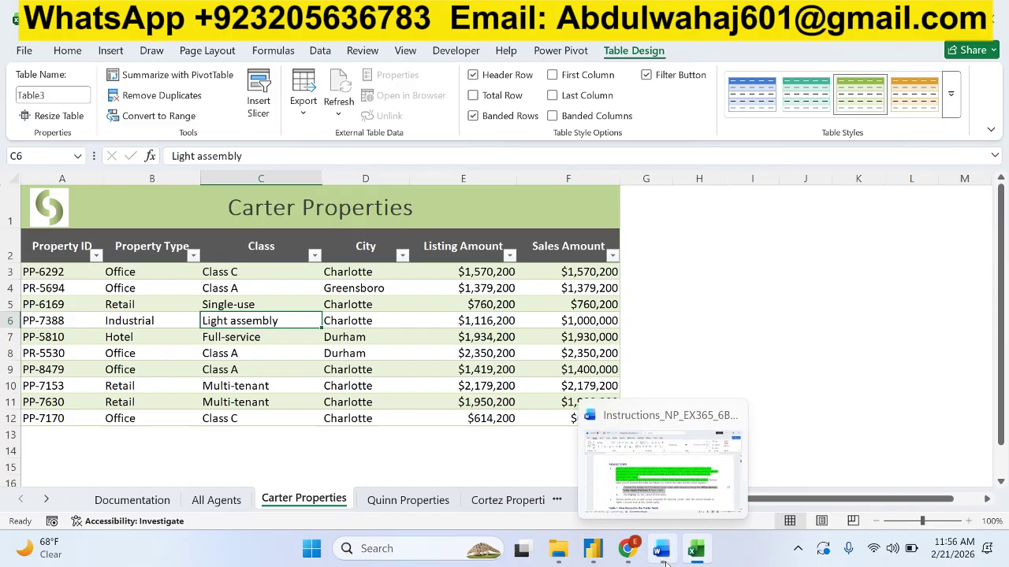
click(665, 561)
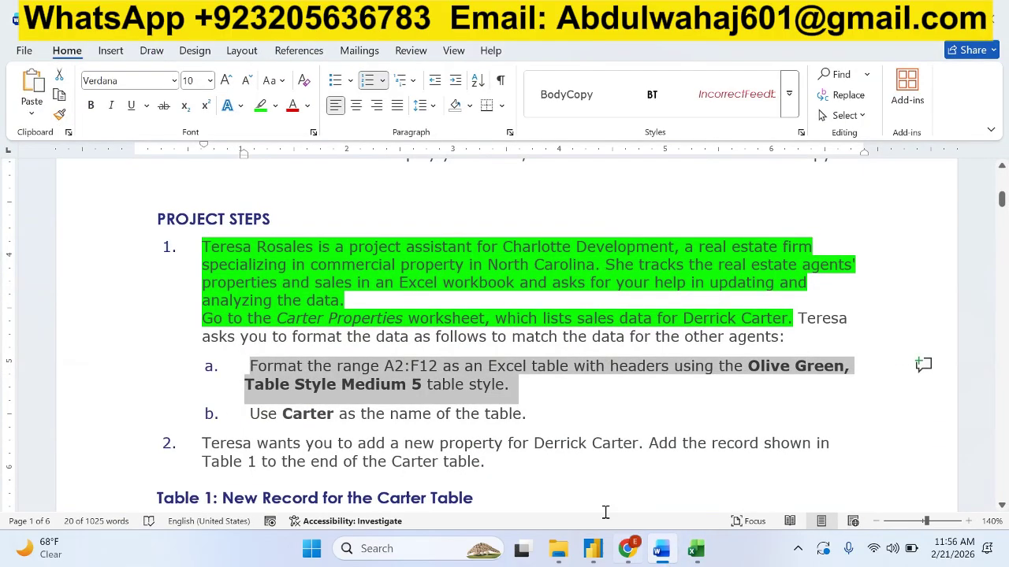
click(261, 105)
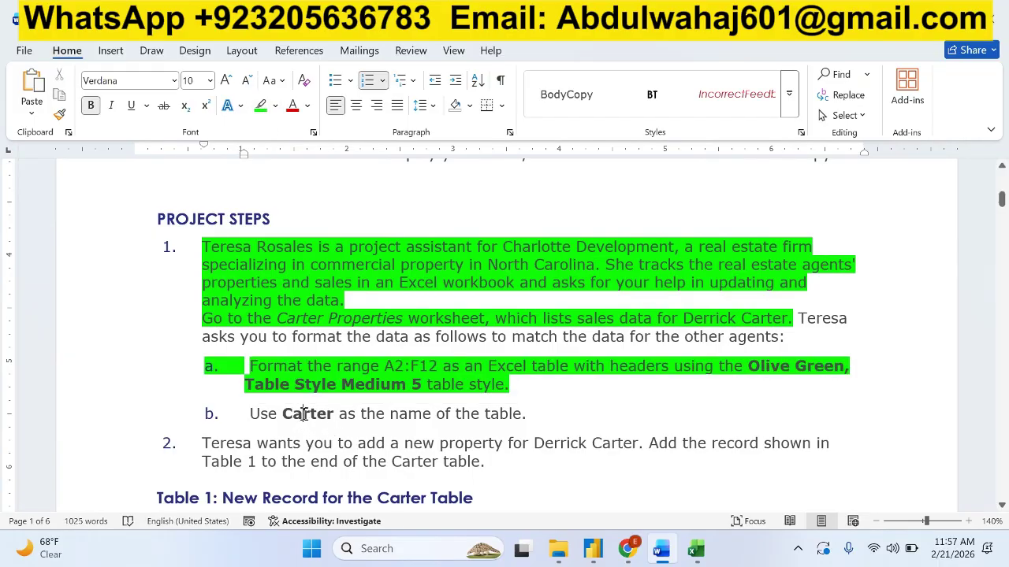
Copy the table name from instruction 1b and name the Carter Properties table Carter in Excel
double_click(303, 415)
right_click(305, 414)
click(351, 93)
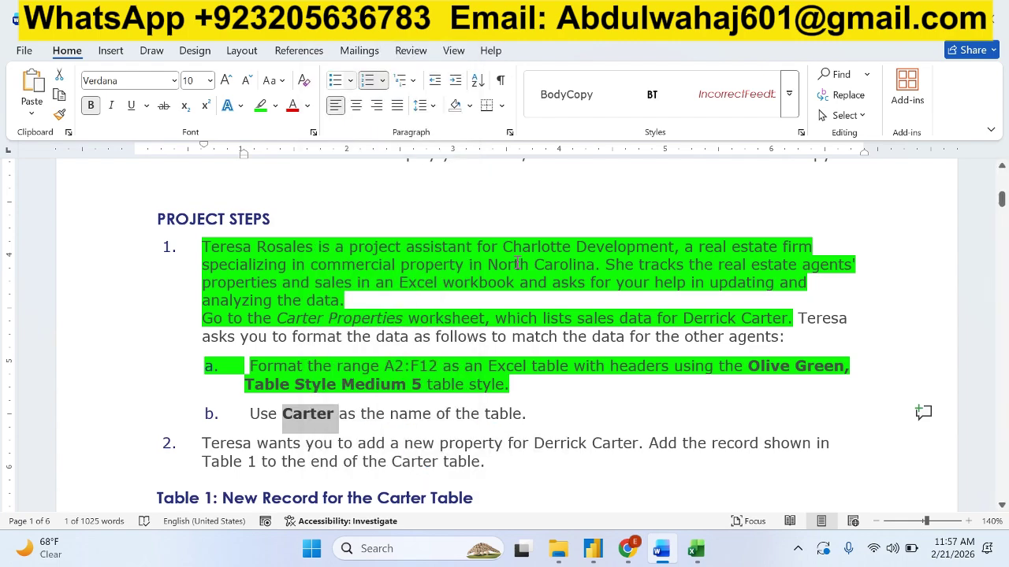
click(695, 550)
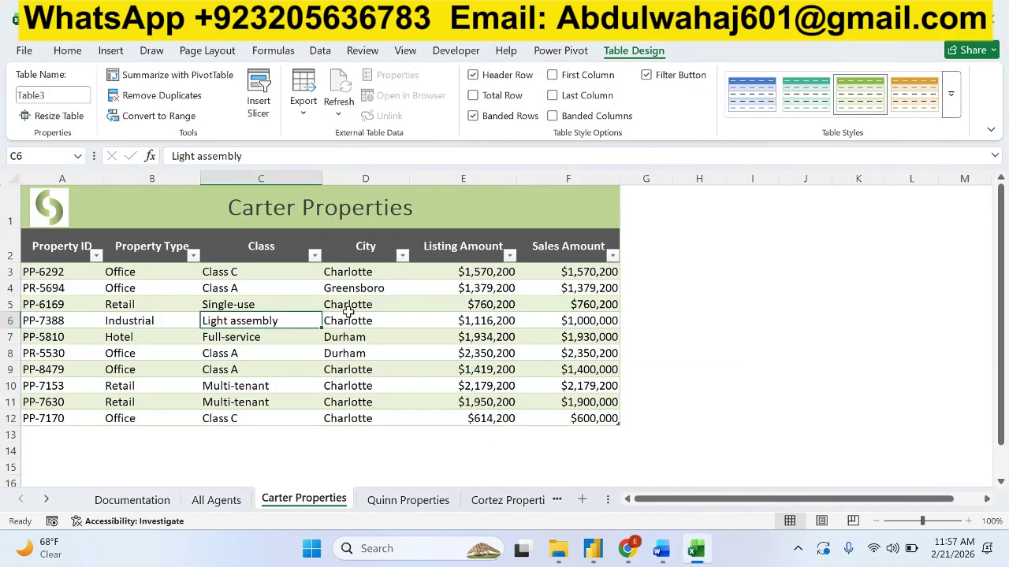
click(348, 314)
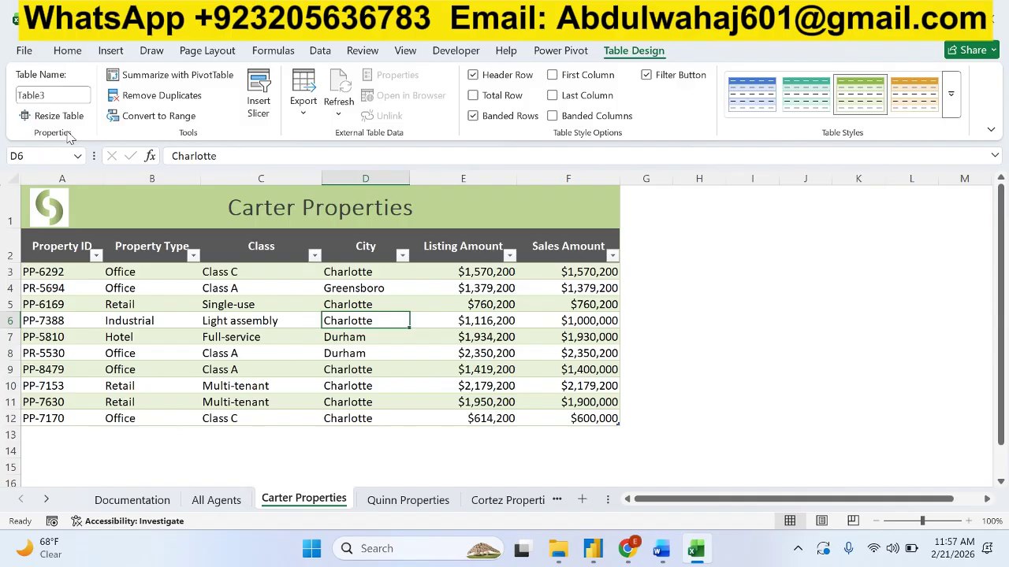
click(54, 97)
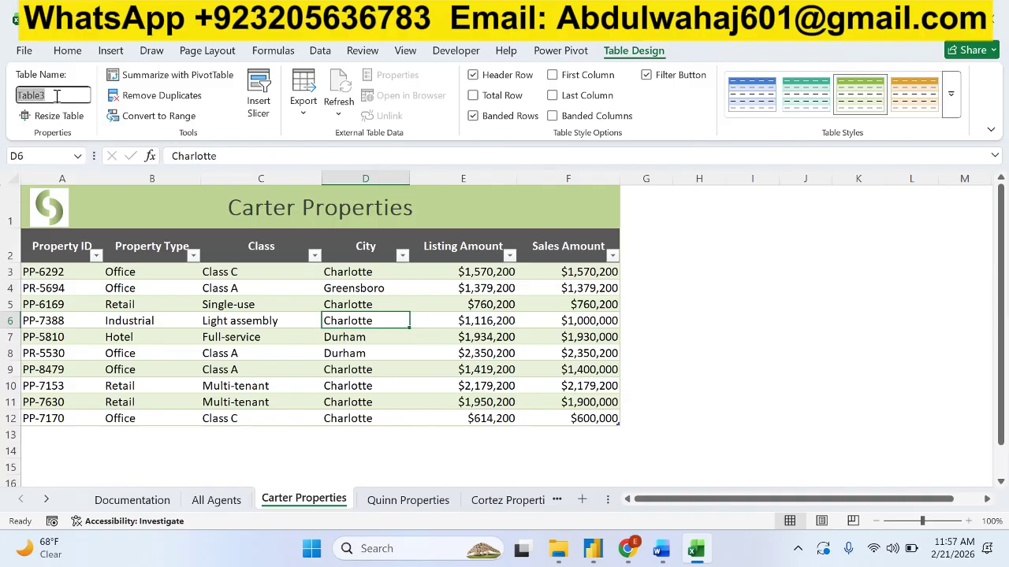
text(Carter)
key(Return)
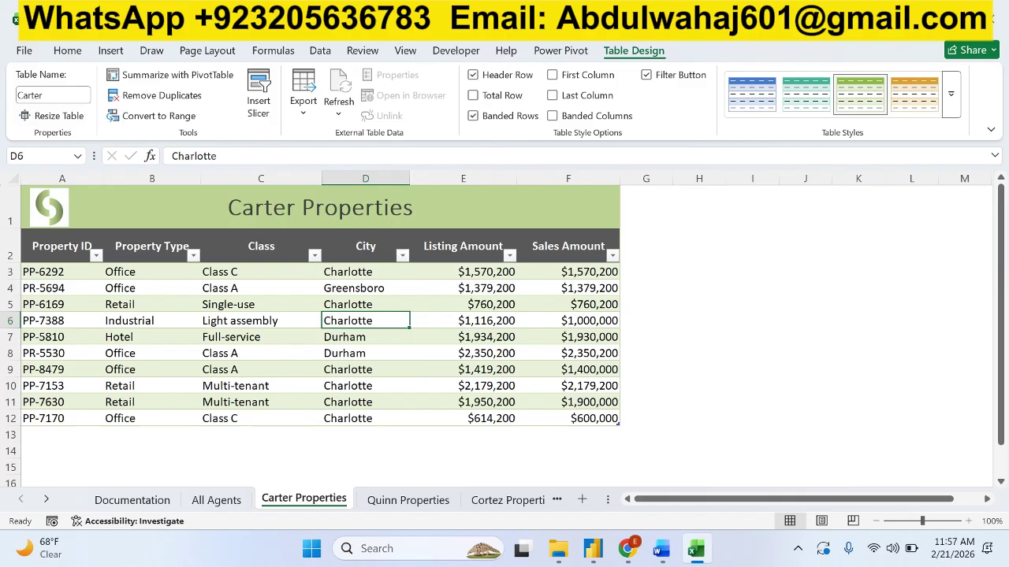
Switch to Word and highlight instruction 1b about naming the table Carter in bright green
click(661, 549)
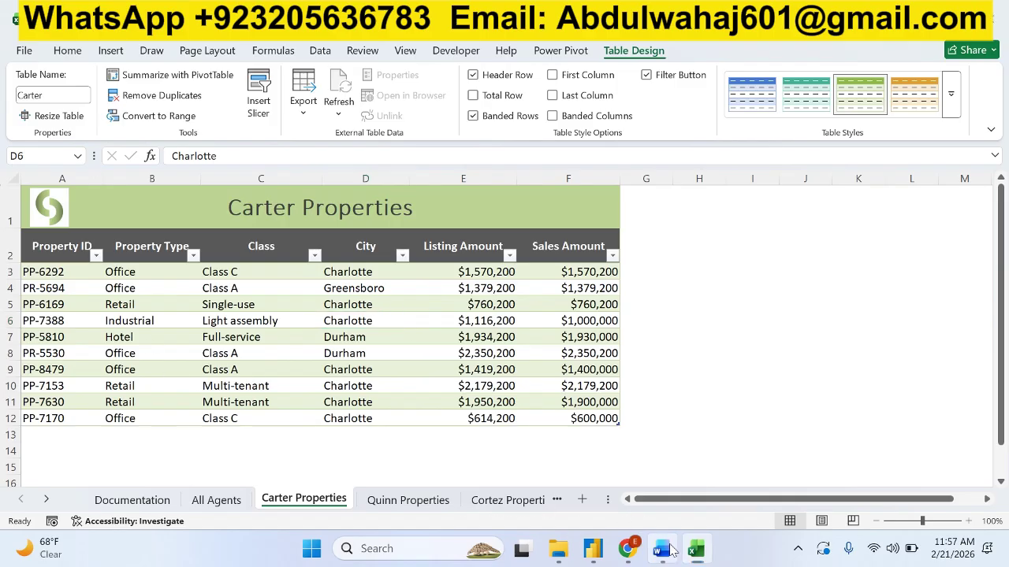
drag(527, 418, 249, 413)
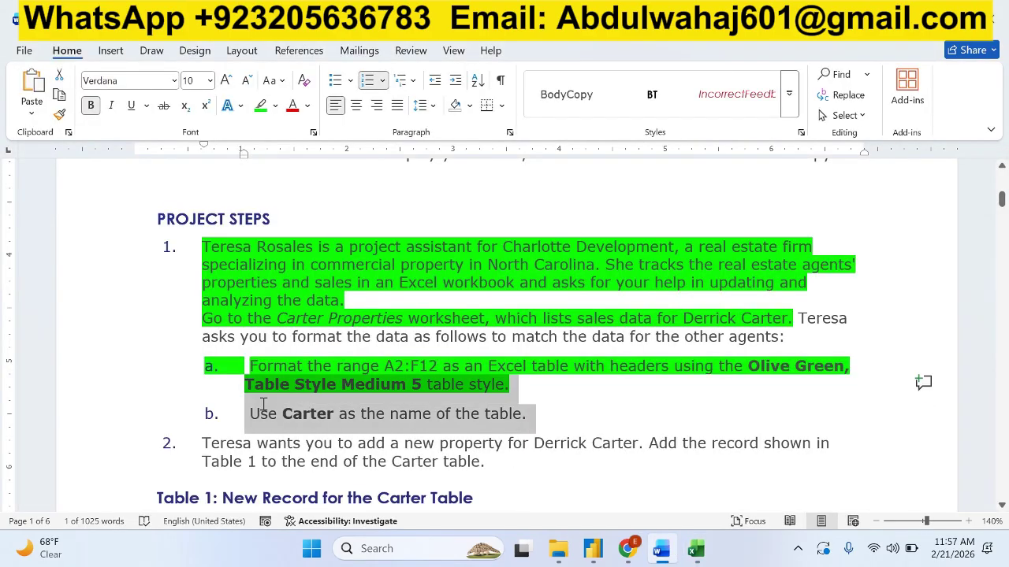
click(330, 377)
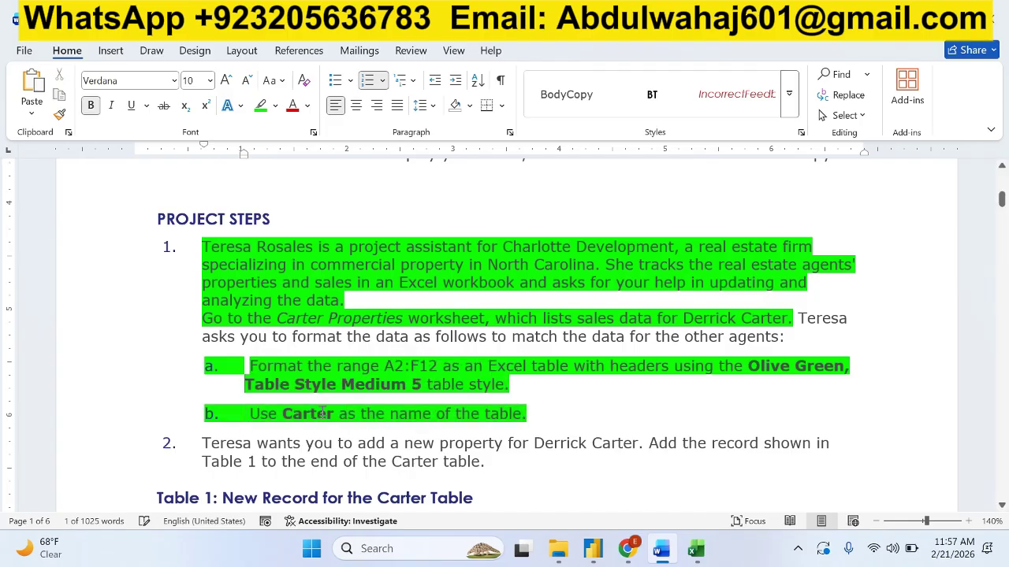
Highlight instruction 2 about adding the Table 1 record to the Carter table in bright green
scroll(321, 414, down, 4)
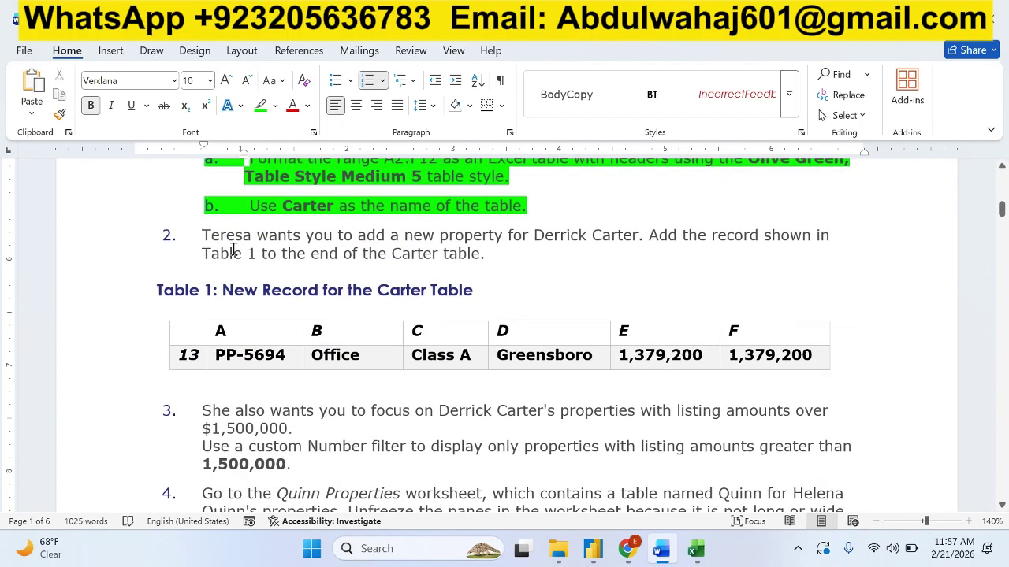
drag(202, 232, 632, 246)
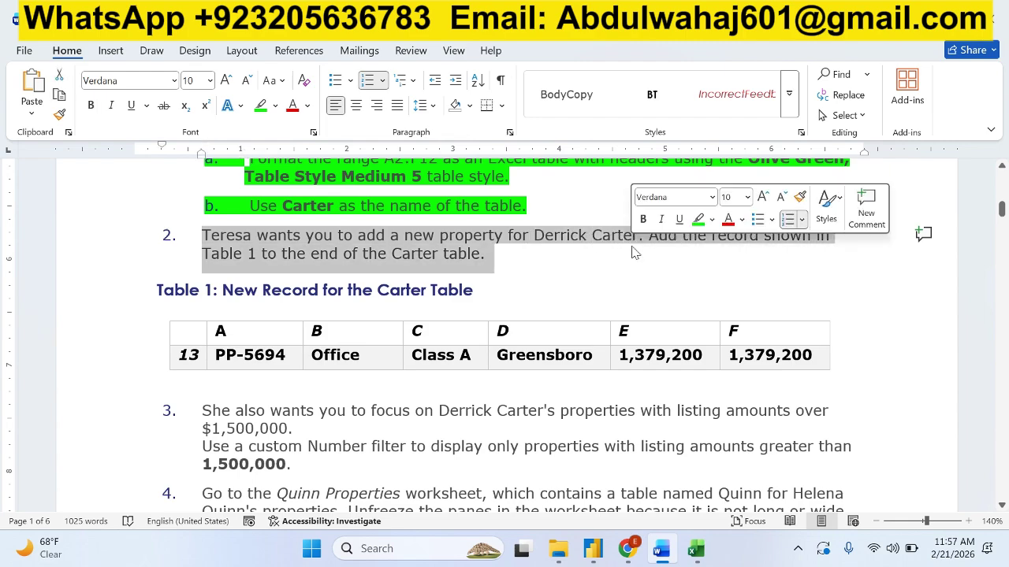
click(263, 107)
click(246, 378)
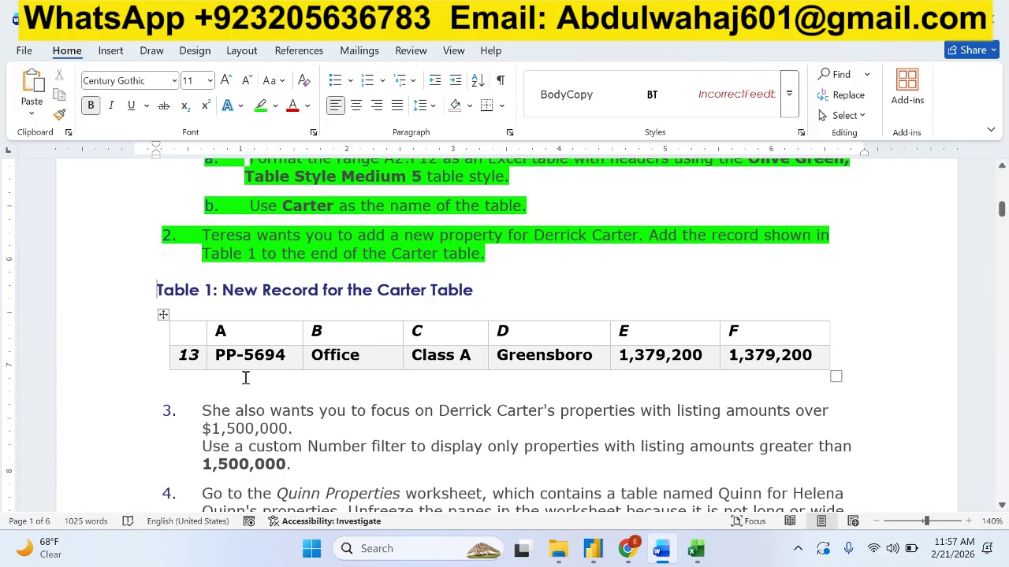
Copy the PP-5694 record from Word's Table 1 and paste it at A13 on Excel's Carter Properties worksheet, matching destination formatting
drag(219, 356, 757, 364)
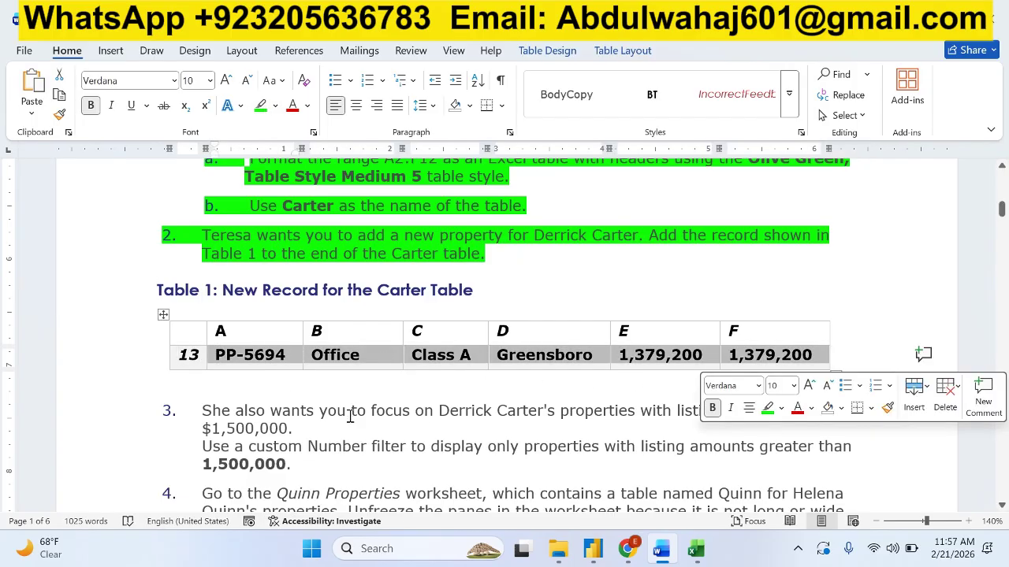
right_click(249, 356)
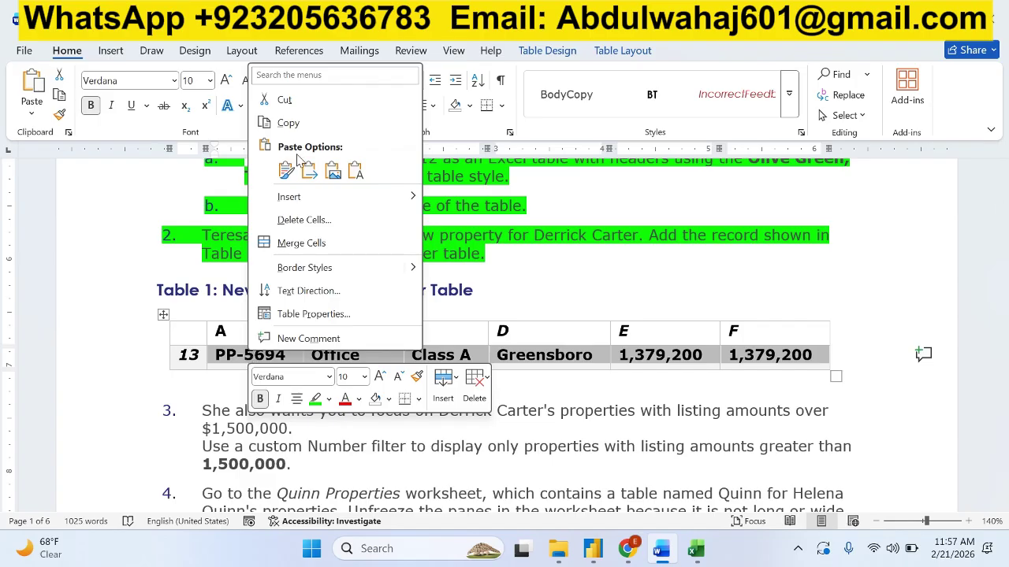
click(288, 123)
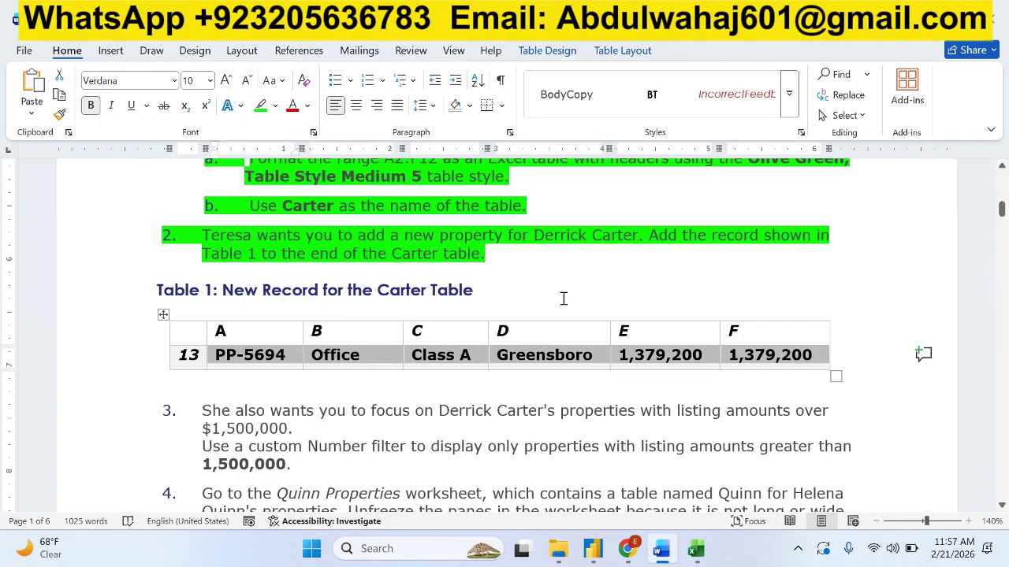
click(695, 548)
click(29, 442)
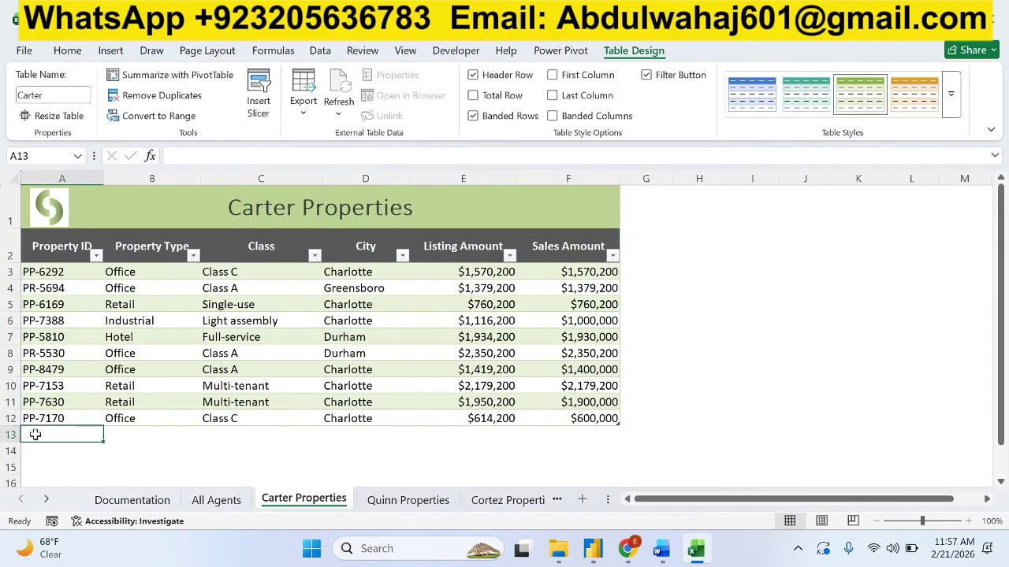
click(32, 113)
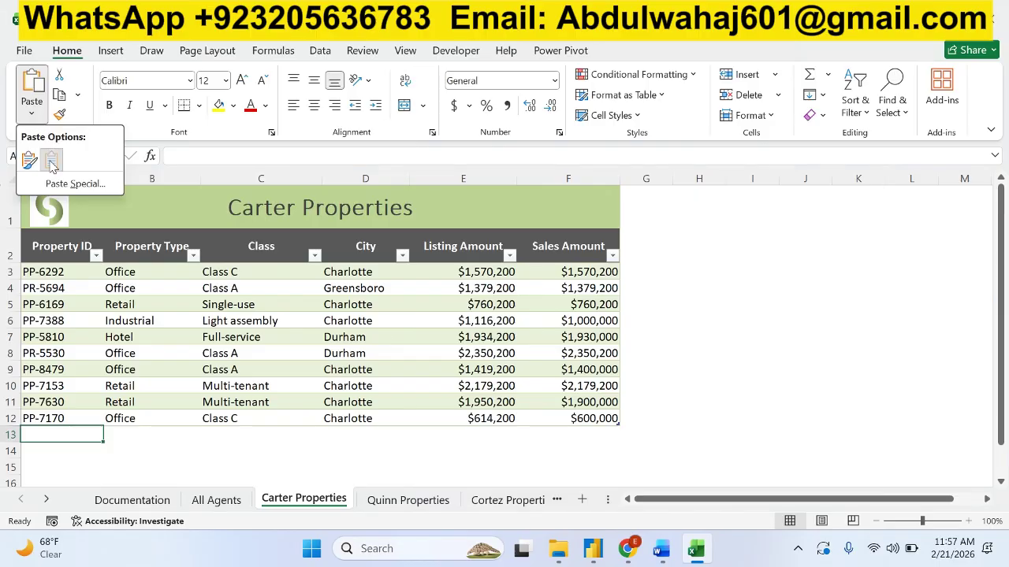
click(51, 161)
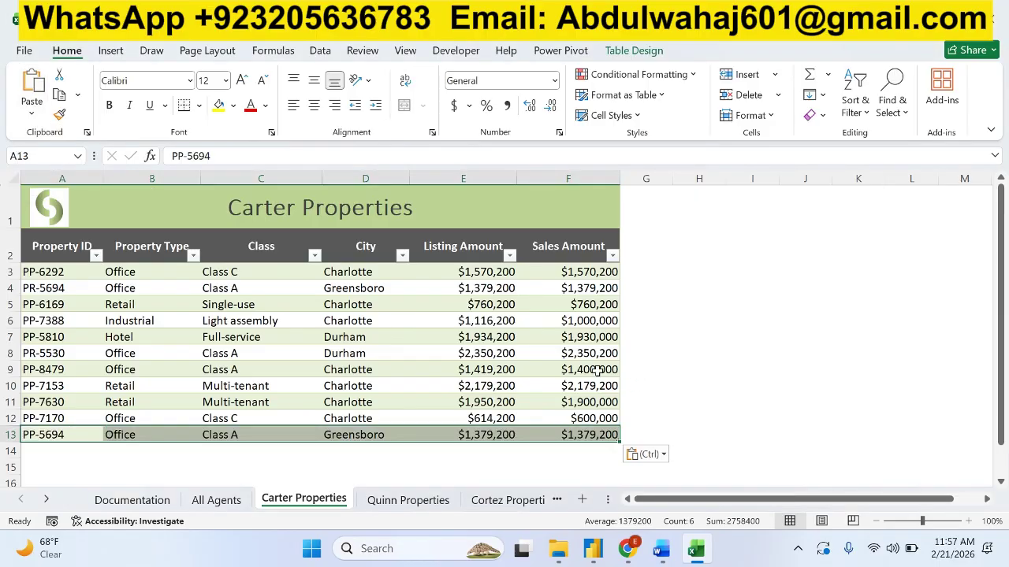
click(574, 372)
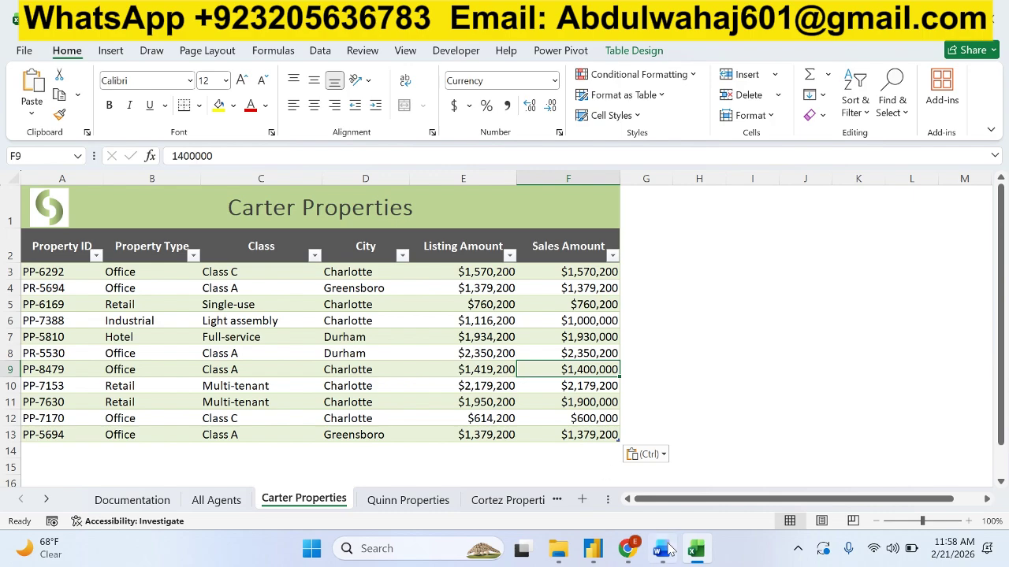
Switch to Word and highlight the PP-5694 record in Table 1 in bright green
mouse_move(668, 551)
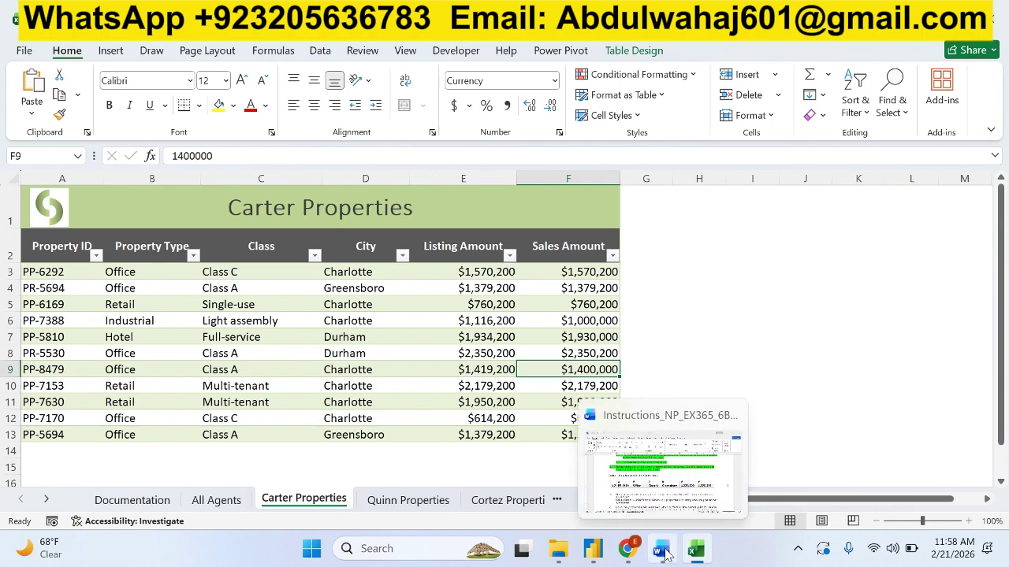
click(666, 555)
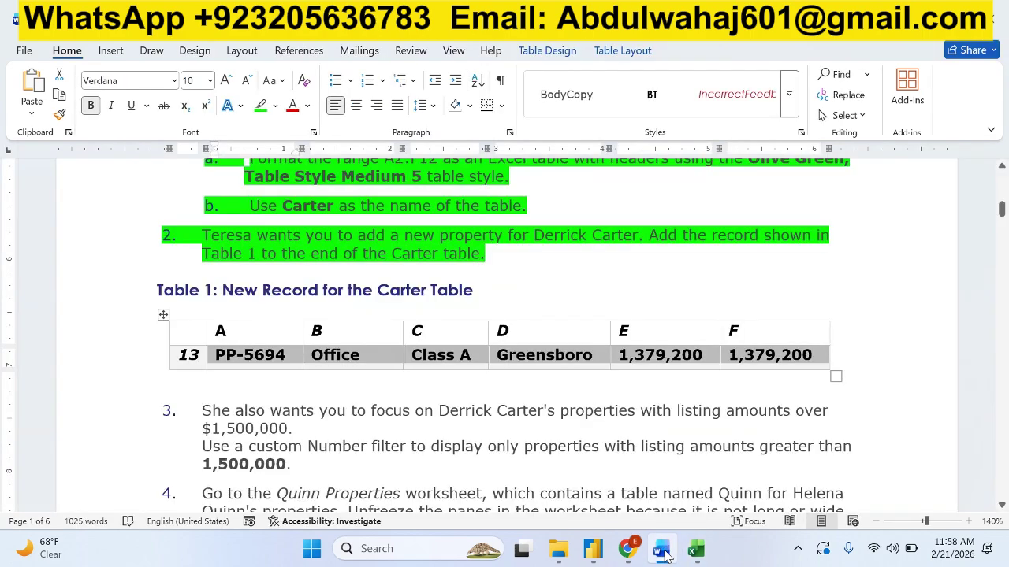
click(260, 106)
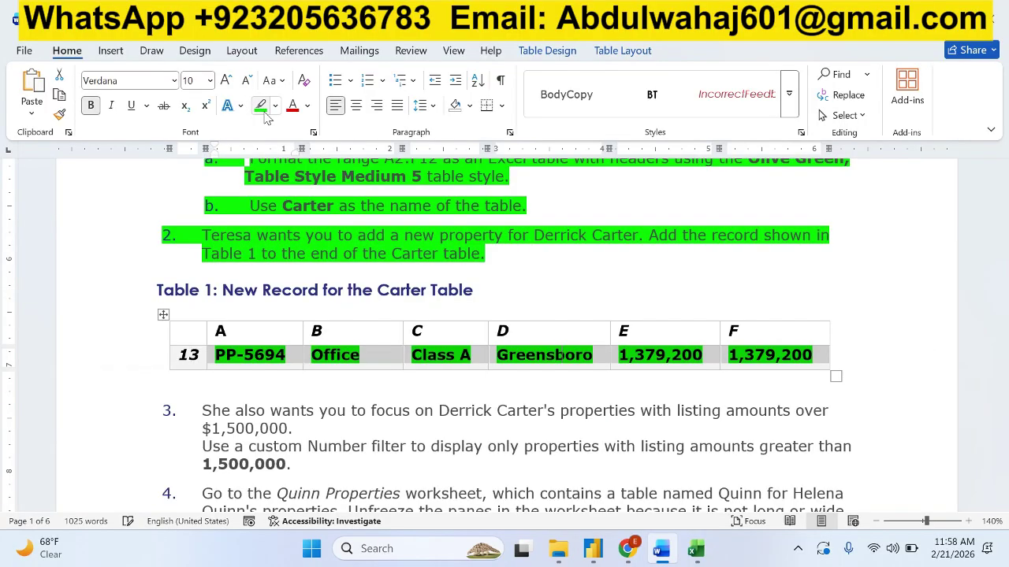
click(369, 386)
Read instruction 3 about filtering the listing amounts, and return to the Carter Properties worksheet in Excel
scroll(368, 387, down, 3)
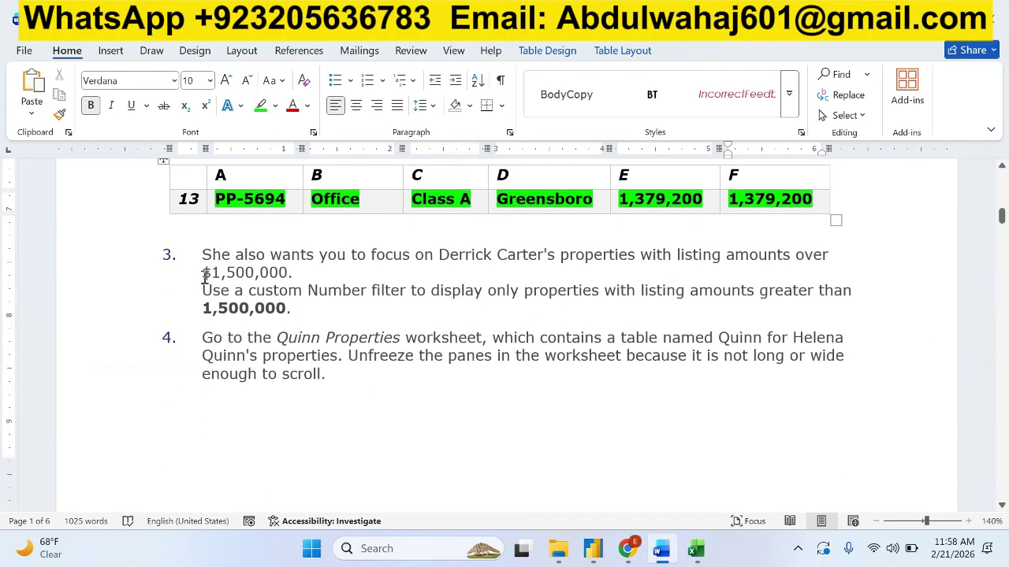
drag(201, 254, 683, 268)
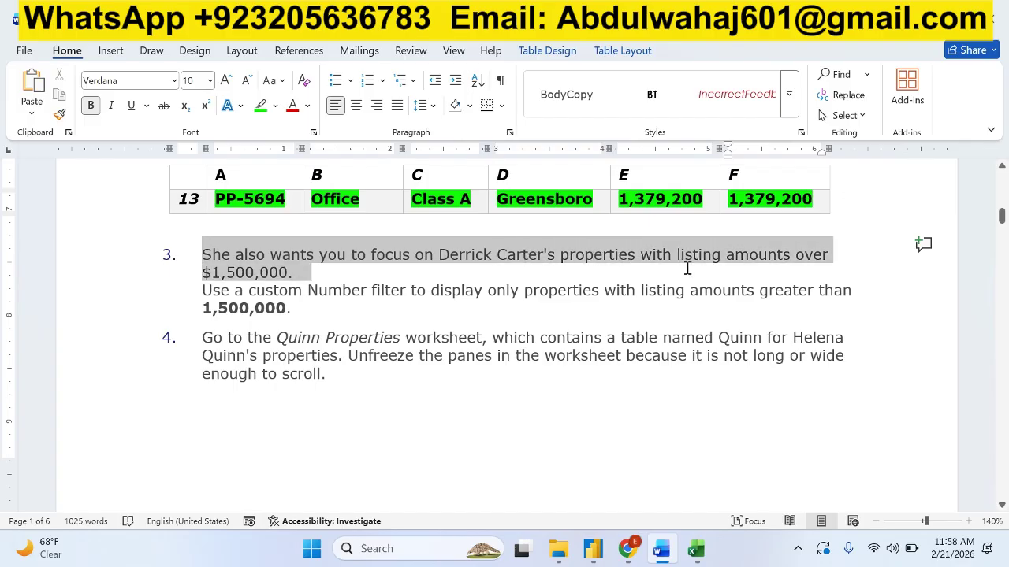
drag(687, 273, 687, 273)
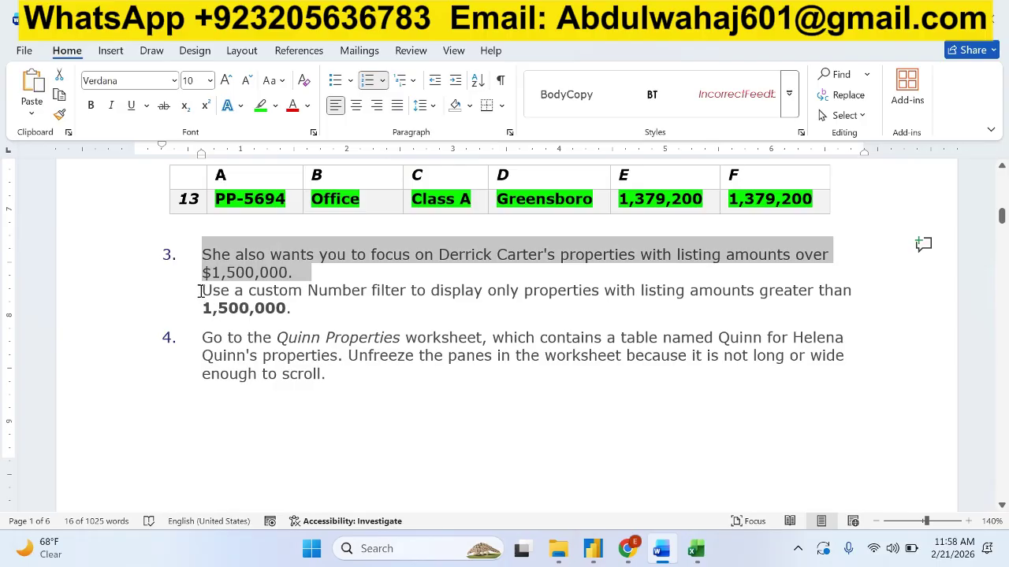
drag(200, 291, 773, 303)
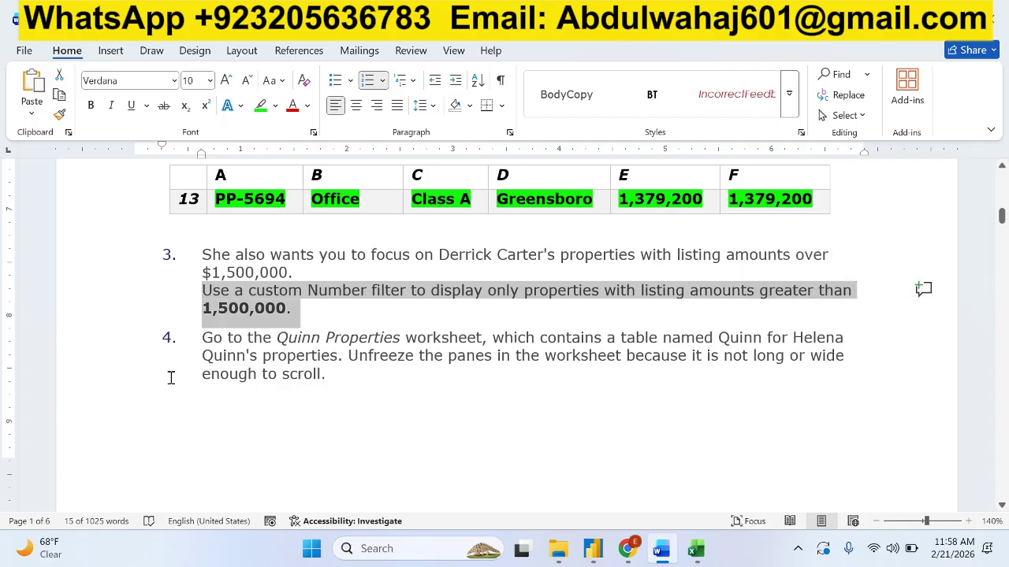
click(698, 551)
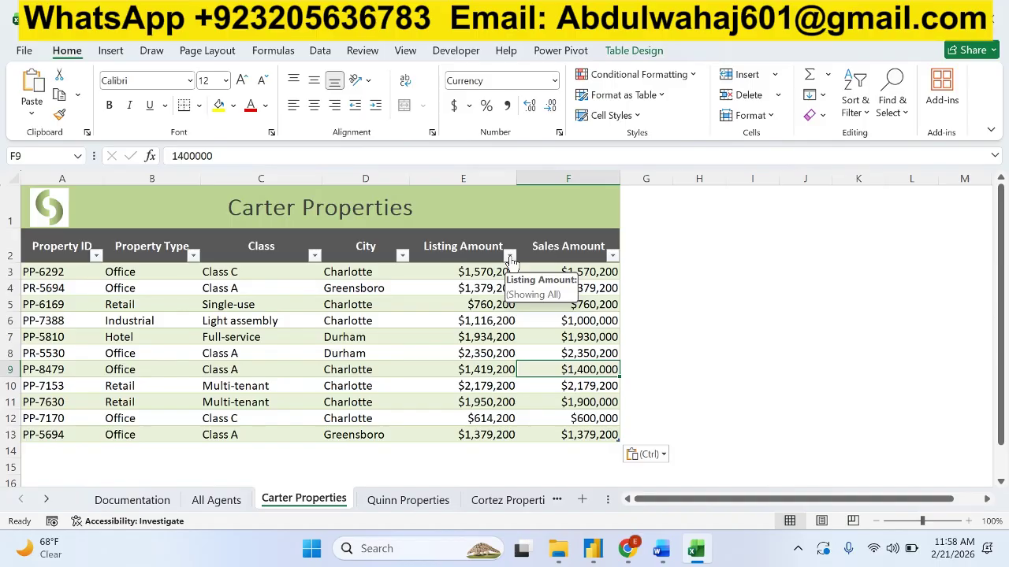
click(510, 257)
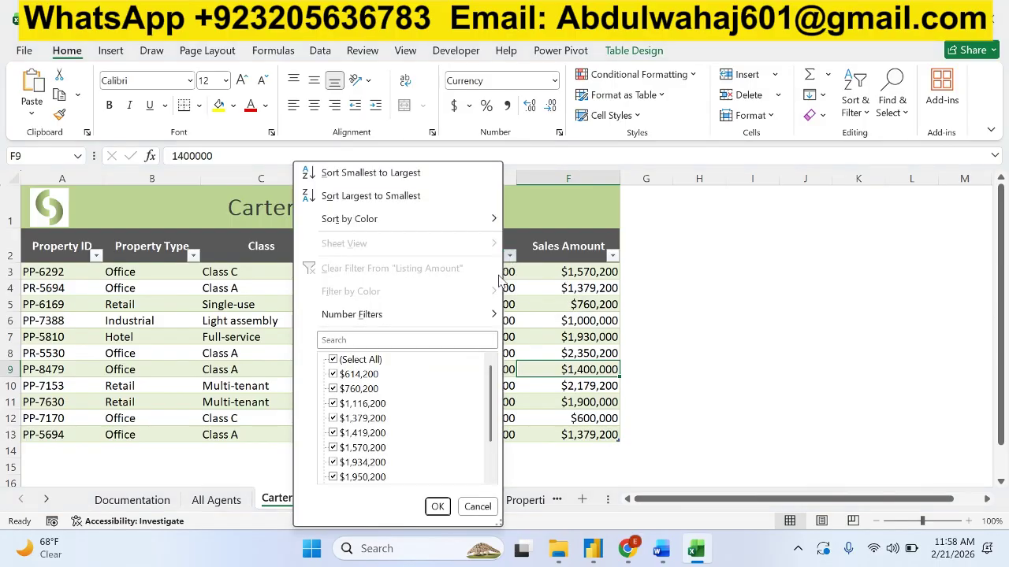
mouse_move(487, 319)
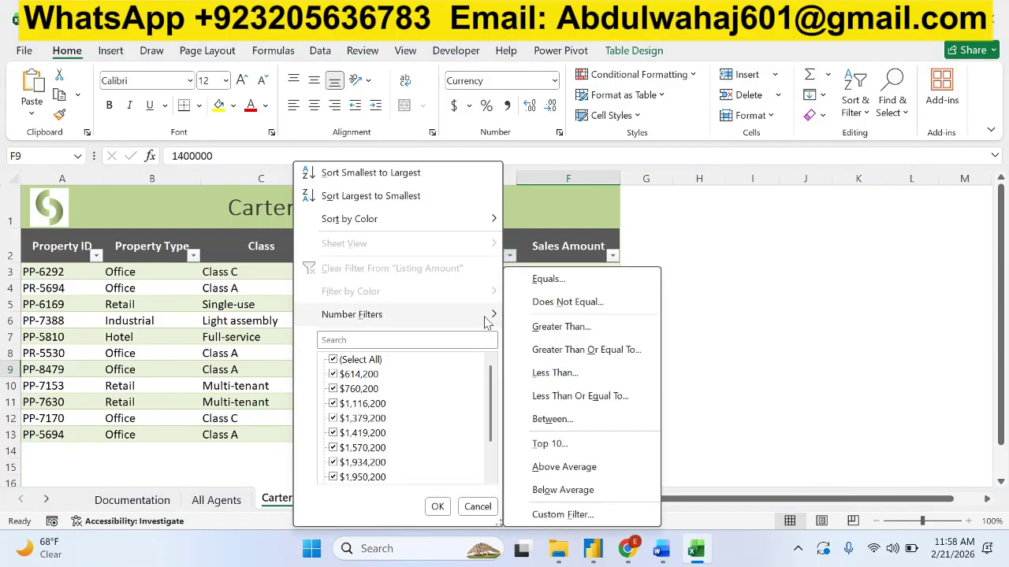
click(661, 549)
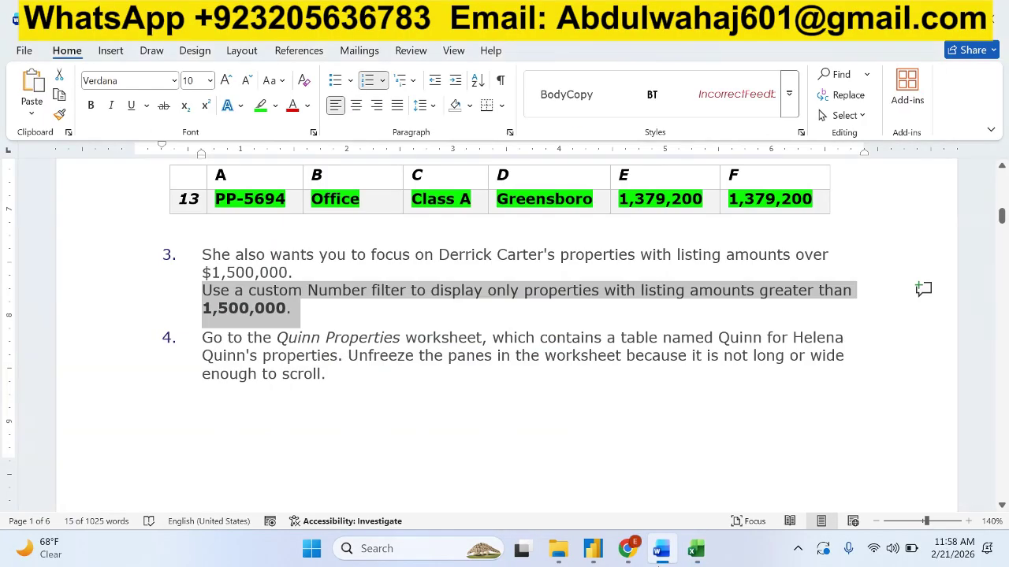
key(alt+Tab)
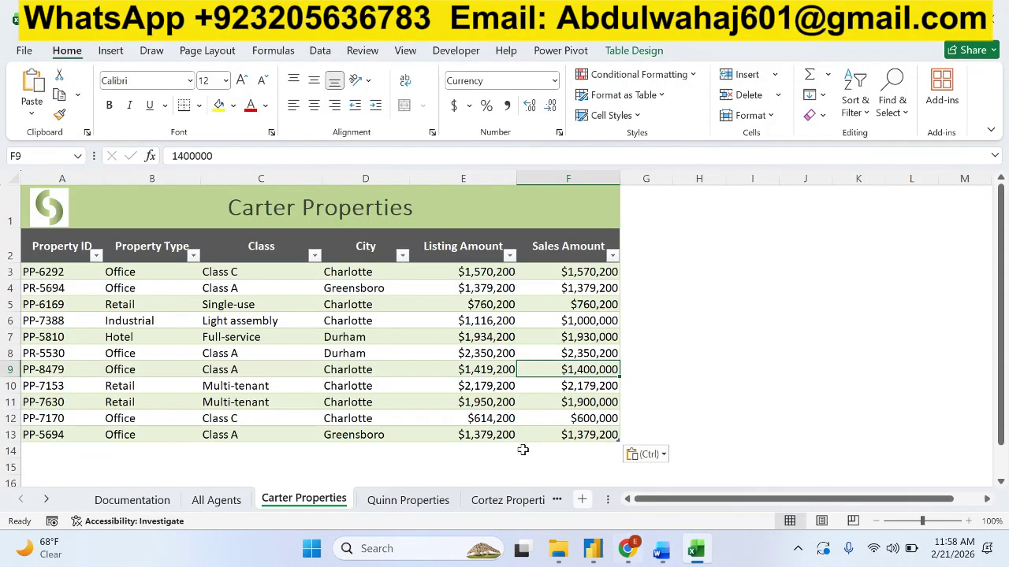
Filter the Carter table's Listing Amount column with a custom number filter for values greater than 1500000
click(510, 256)
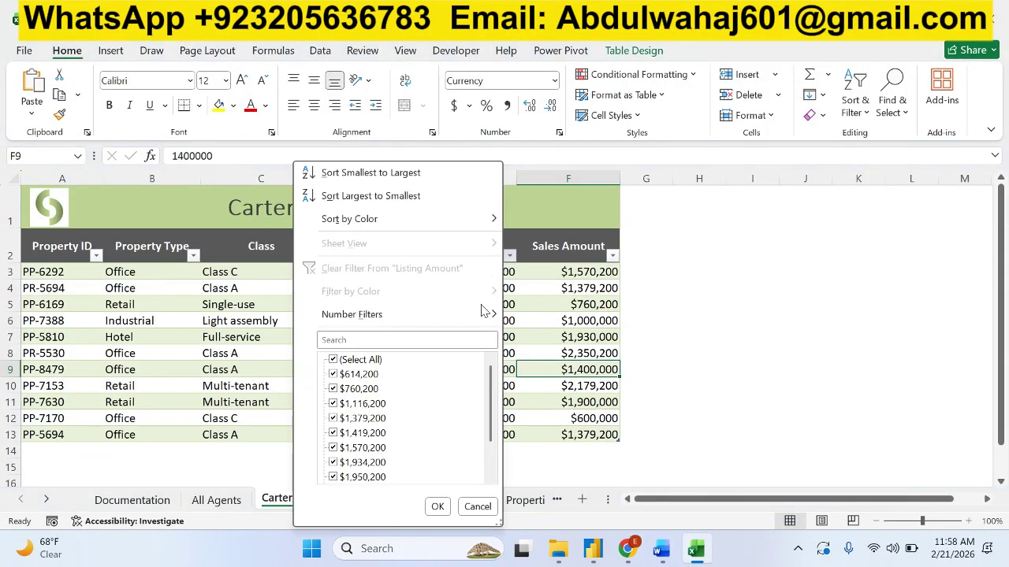
mouse_move(489, 315)
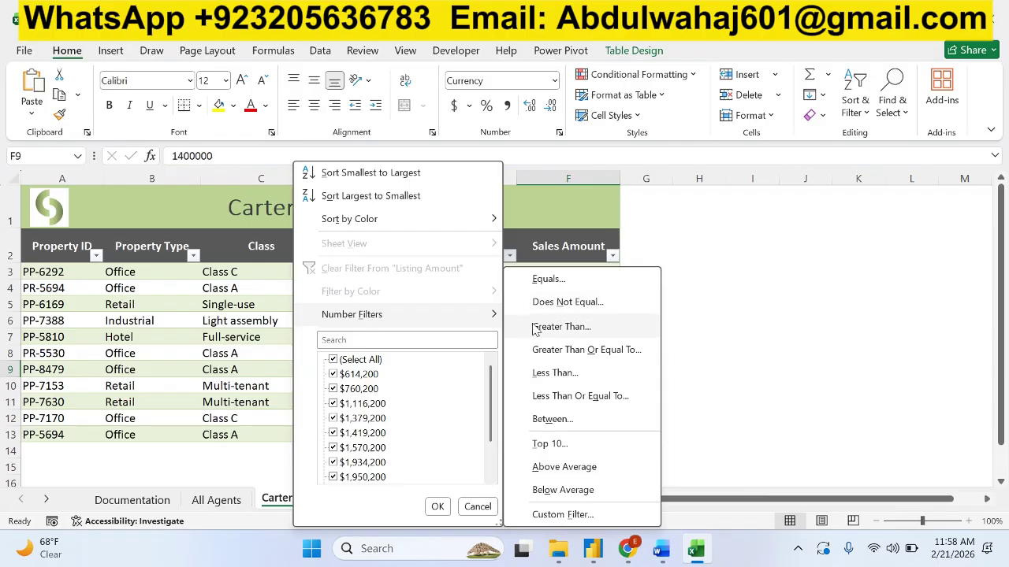
click(544, 327)
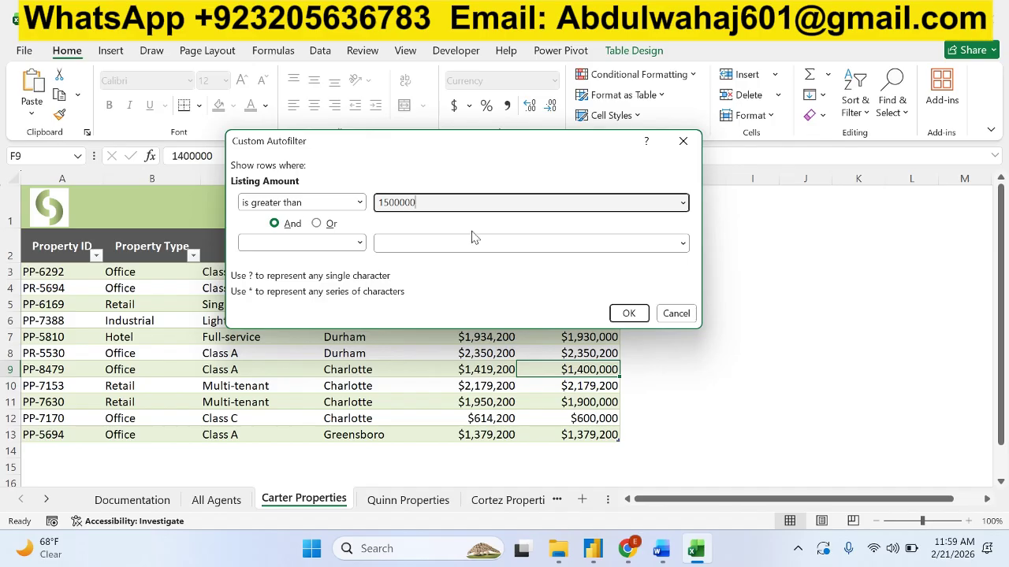
click(628, 312)
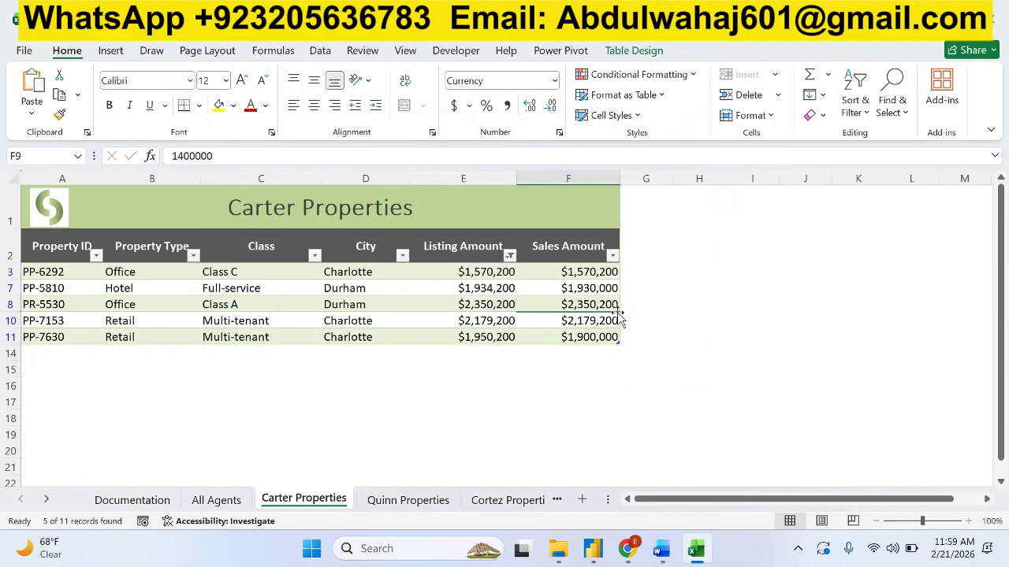
Compare the filtered table with Word's instruction 3, and highlight the whole instruction in bright green
click(665, 554)
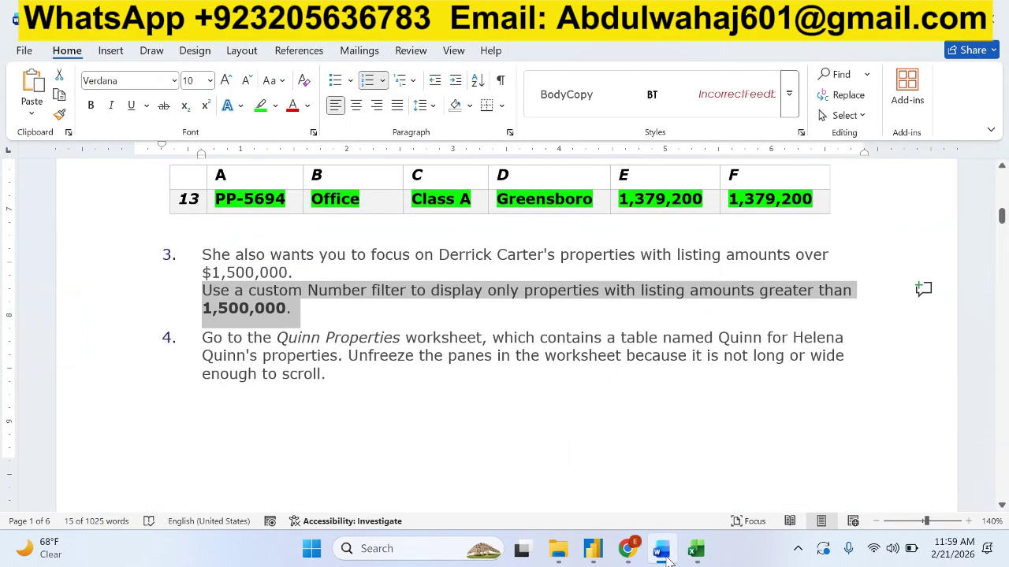
click(665, 554)
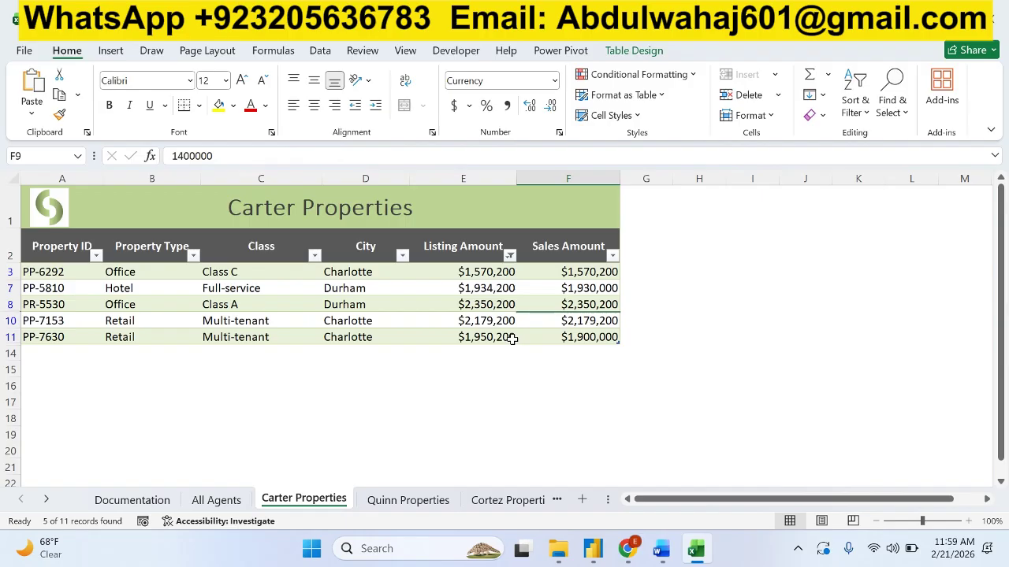
click(661, 551)
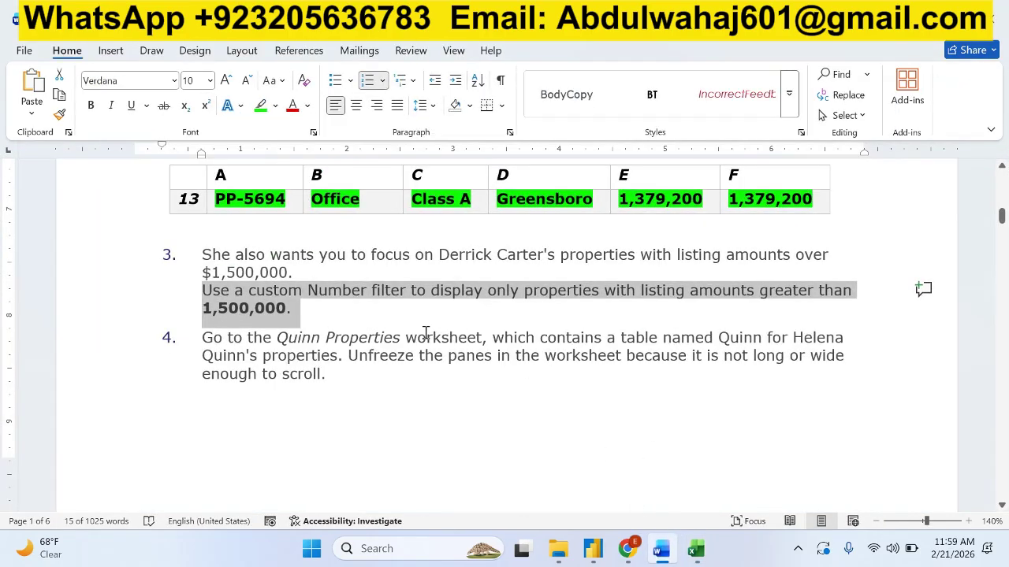
drag(299, 311, 222, 250)
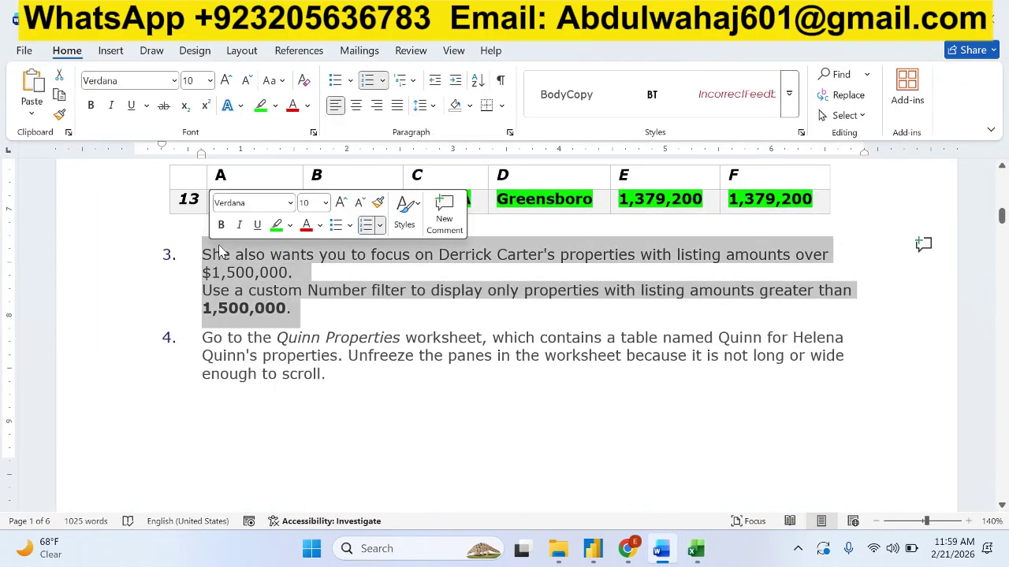
click(276, 226)
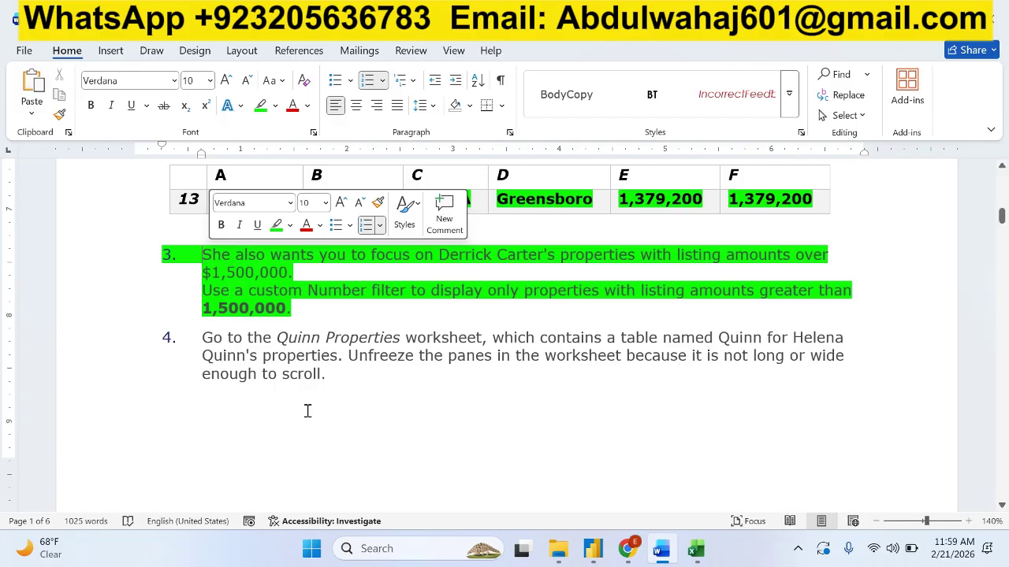
Go to the Quinn Properties worksheet in Excel and read instruction 4 in Word about unfreezing its panes
click(695, 550)
click(443, 506)
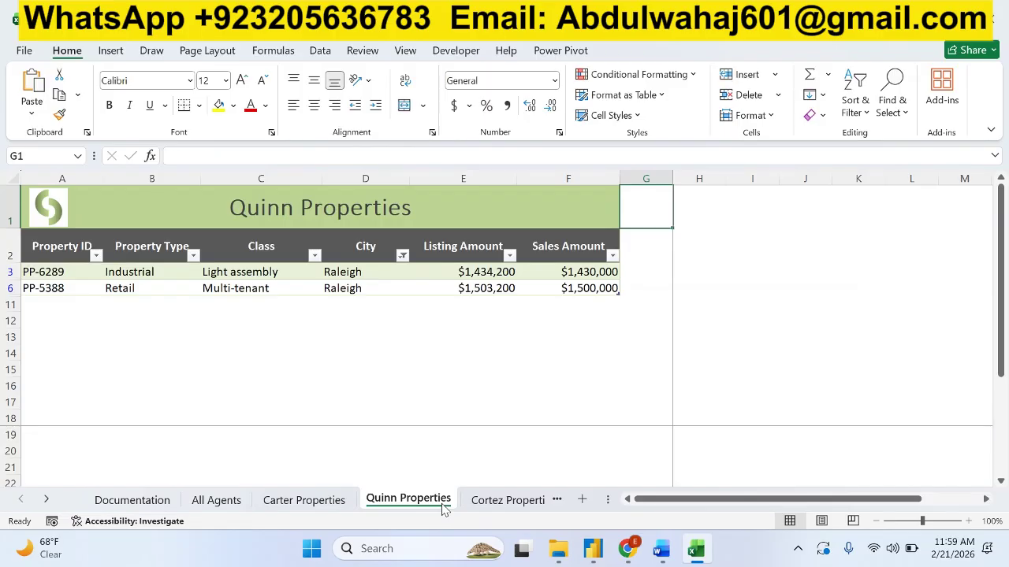
click(662, 550)
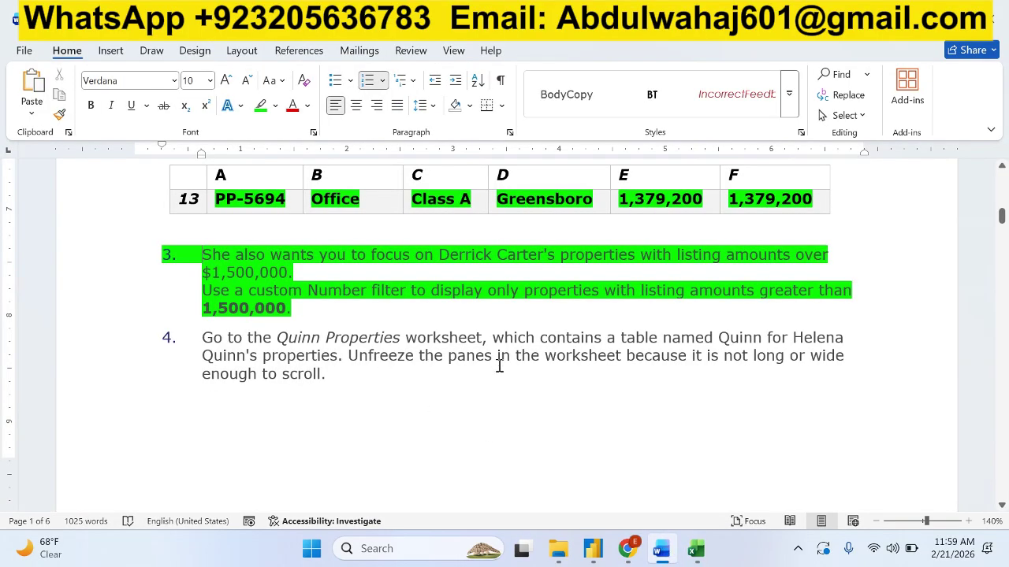
drag(518, 355, 623, 374)
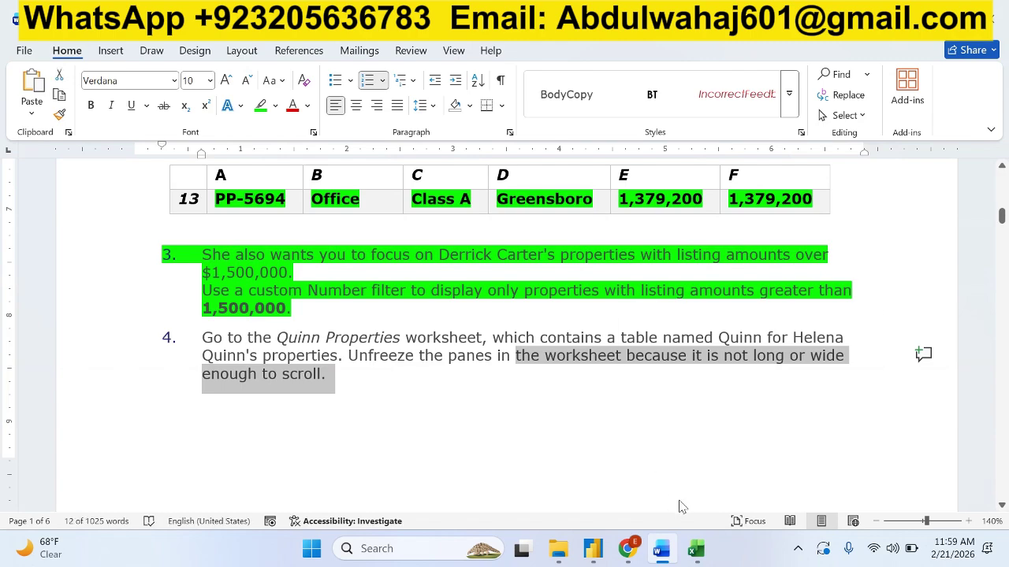
Return to Excel and unfreeze the panes in the Quinn Properties worksheet, checking that the whole sheet scrolls
click(696, 549)
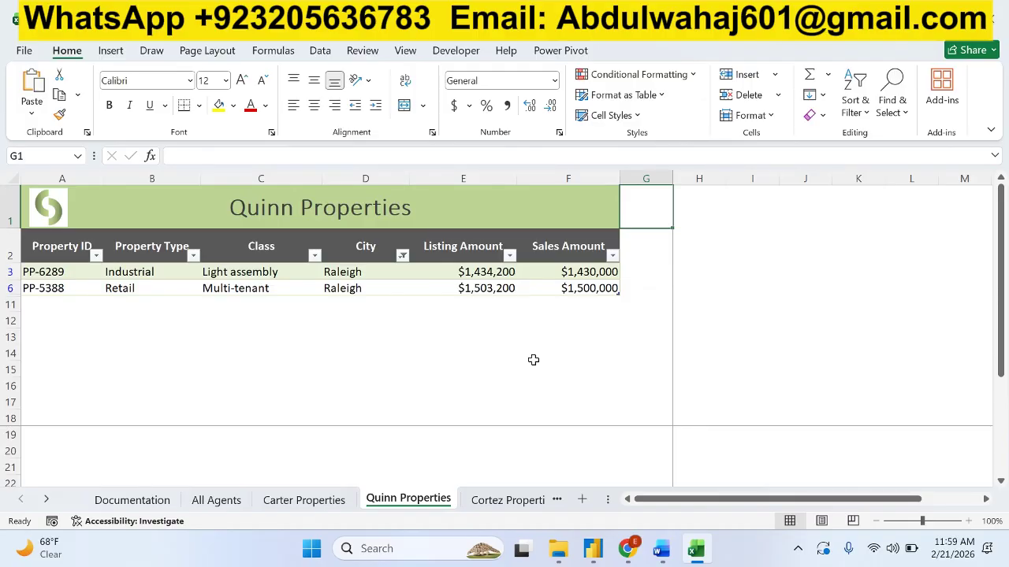
click(405, 51)
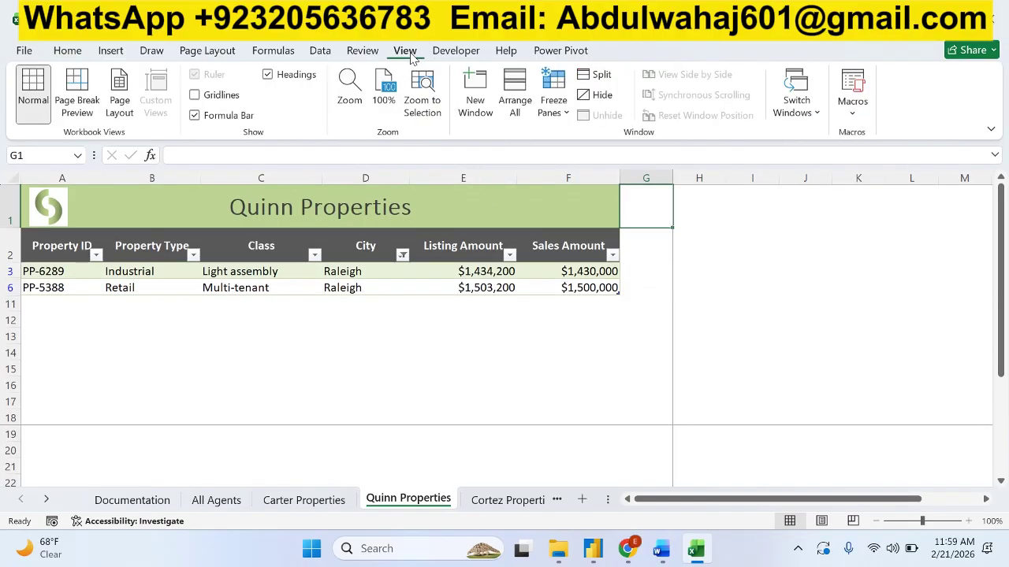
click(564, 115)
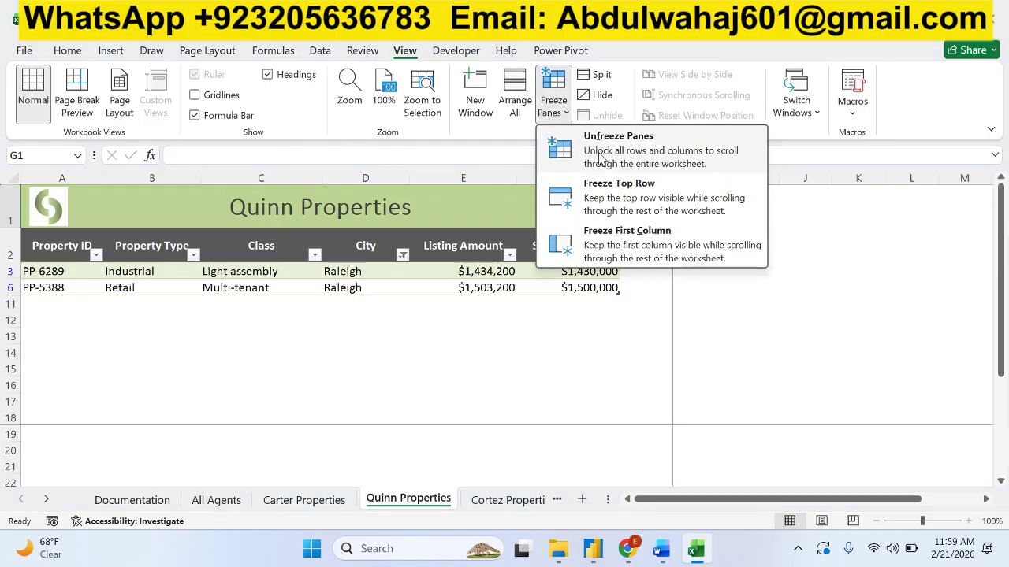
click(599, 155)
scroll(622, 337, down, 2)
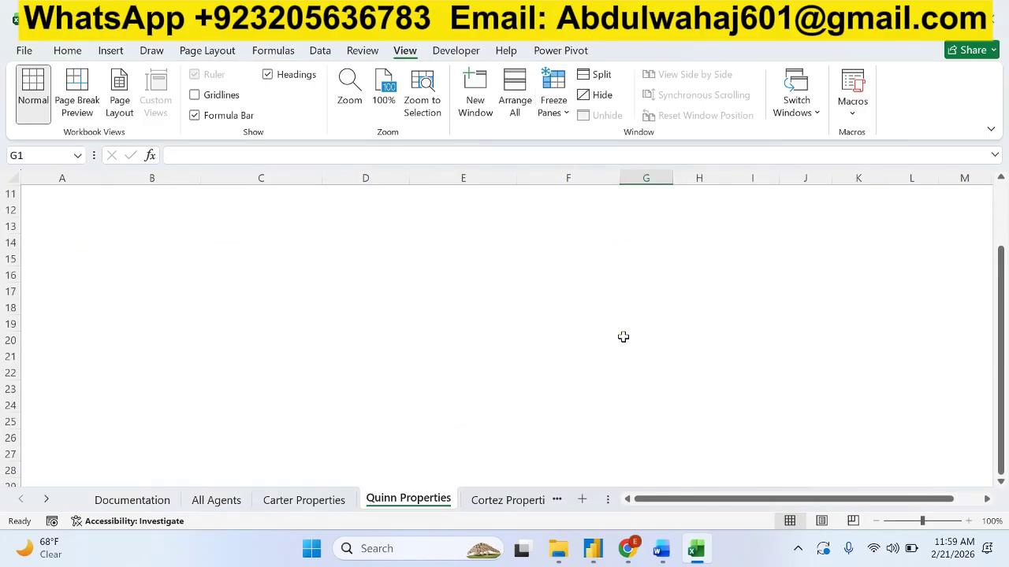
scroll(623, 337, up, 3)
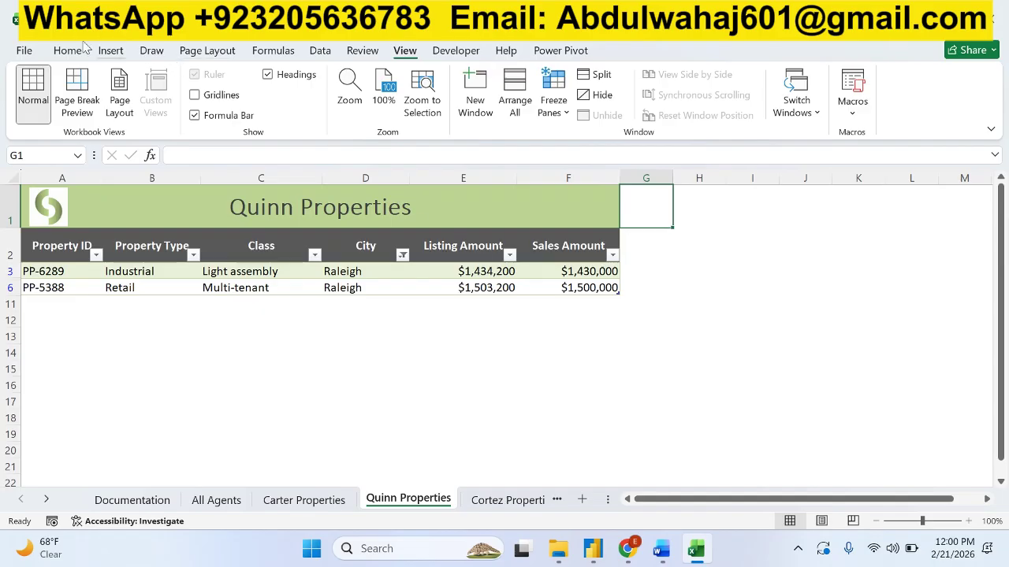
Switch to Word and highlight the text of instruction 4 in bright green
click(660, 548)
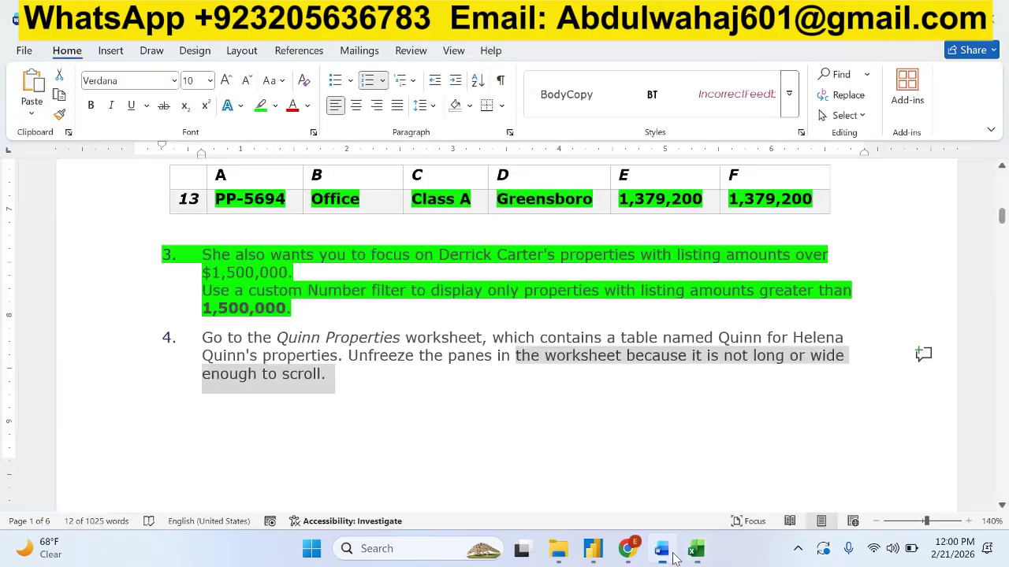
drag(321, 398, 201, 337)
click(271, 307)
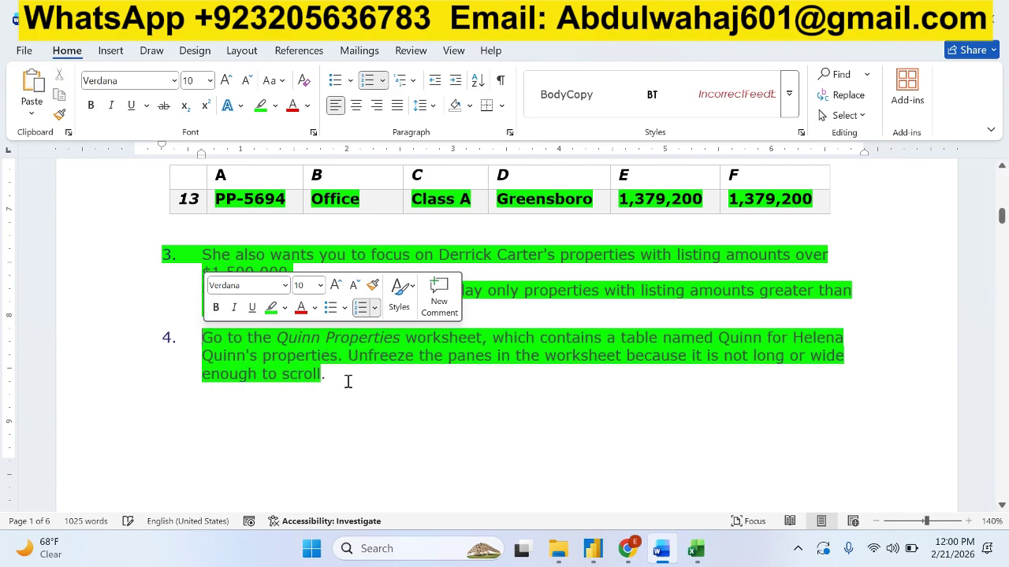
Highlight the introductory paragraph of instruction 5 in bright green
scroll(348, 379, down, 8)
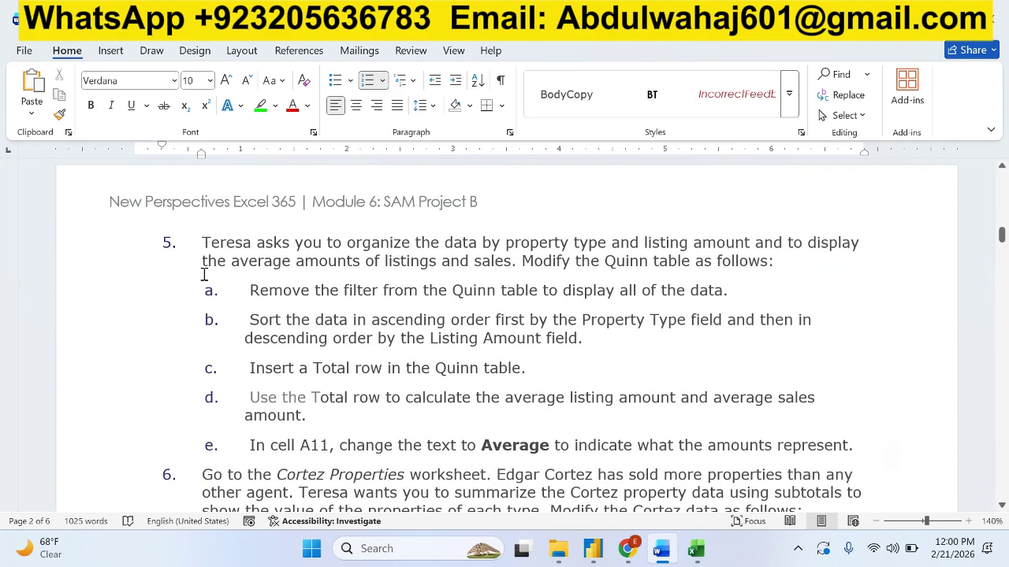
drag(202, 243, 742, 252)
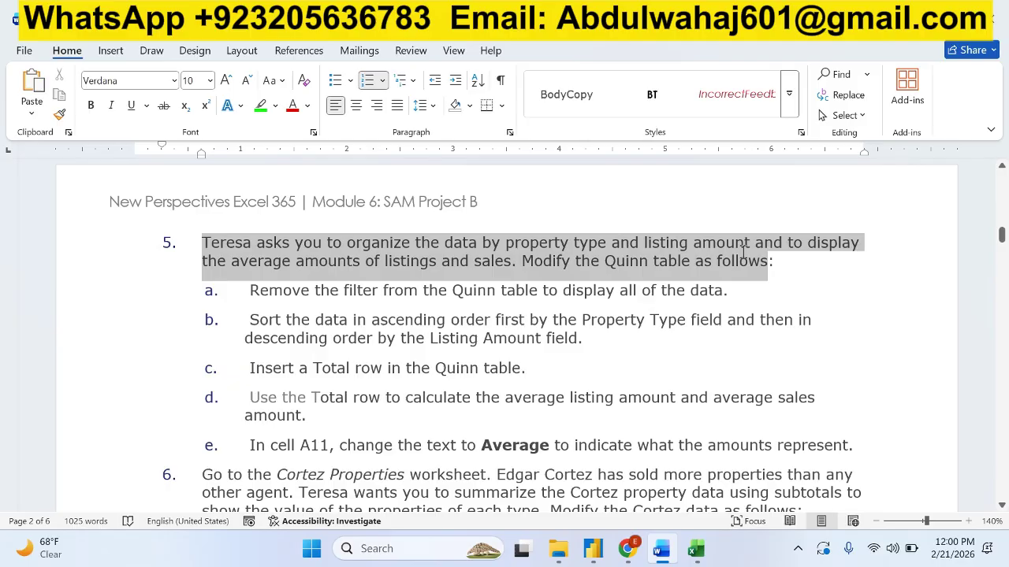
drag(742, 253, 764, 270)
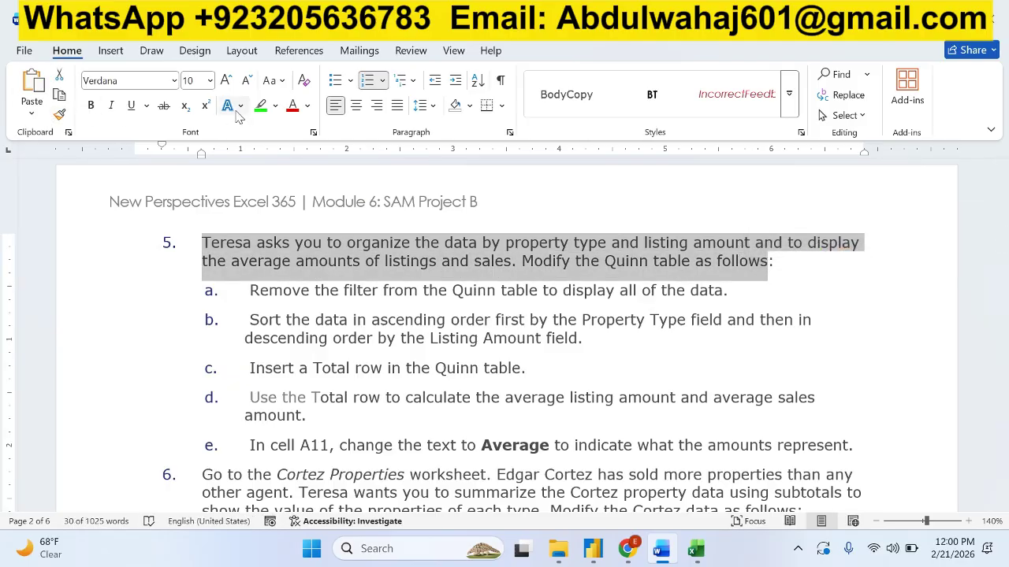
click(261, 105)
Select instruction 5a in Word, and in Excel remove the filter from the Quinn table to show all its data
drag(282, 290, 741, 293)
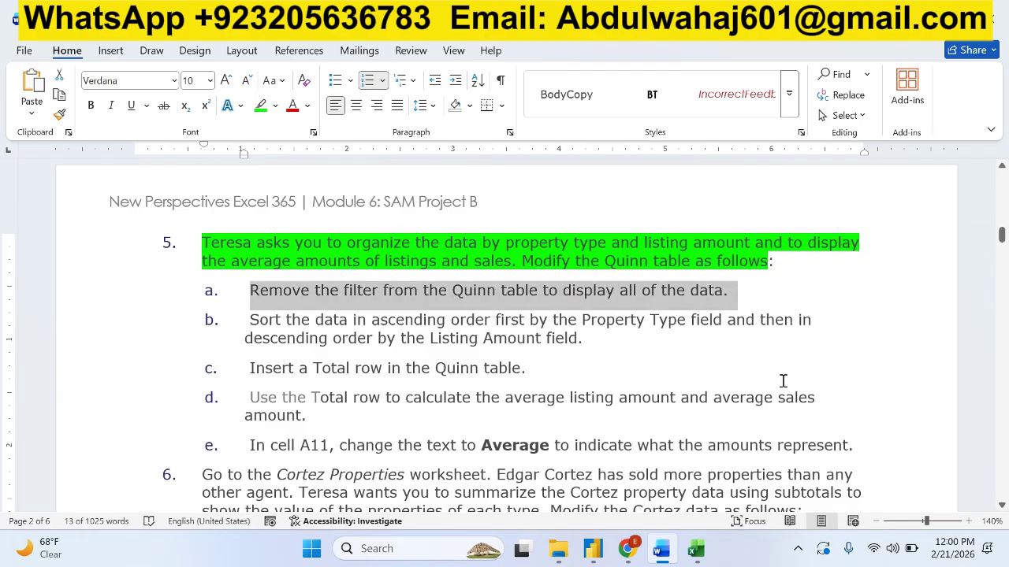
click(698, 554)
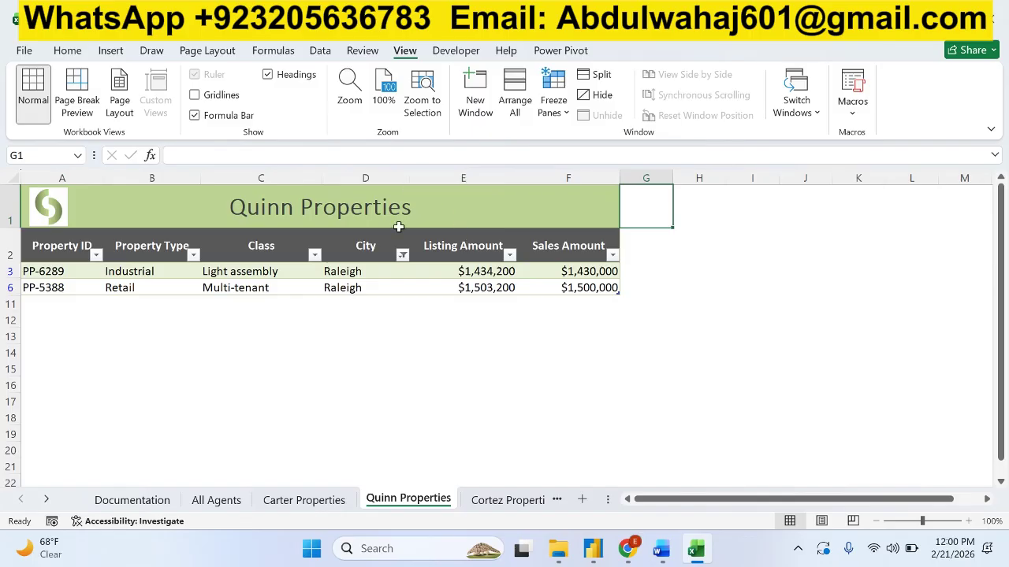
click(319, 52)
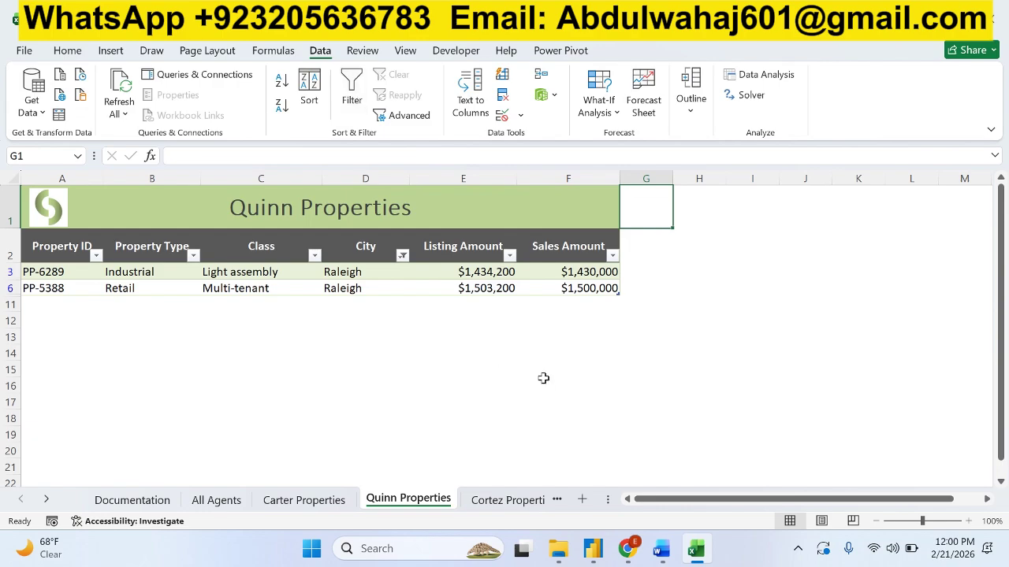
click(352, 88)
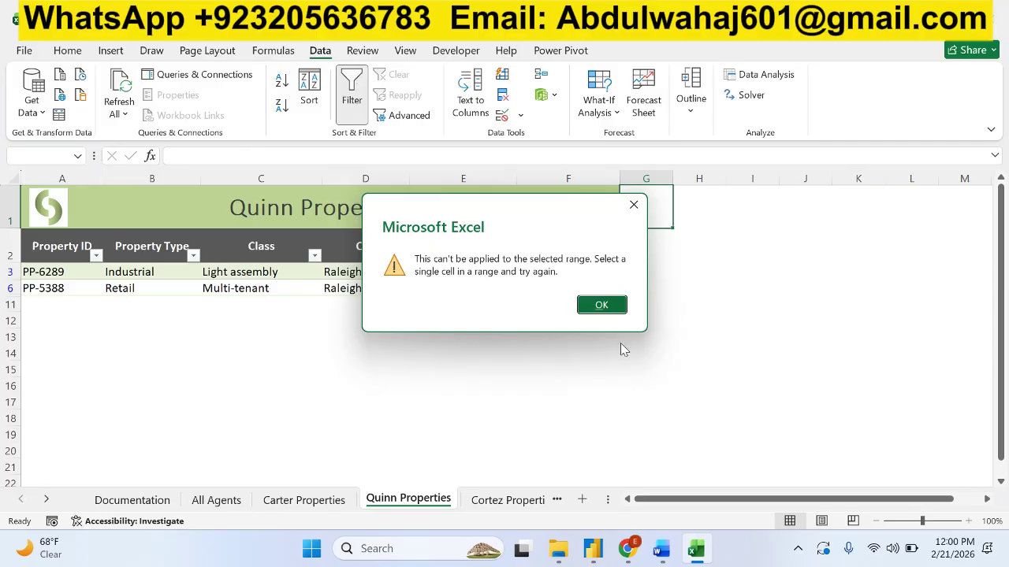
click(602, 305)
click(354, 272)
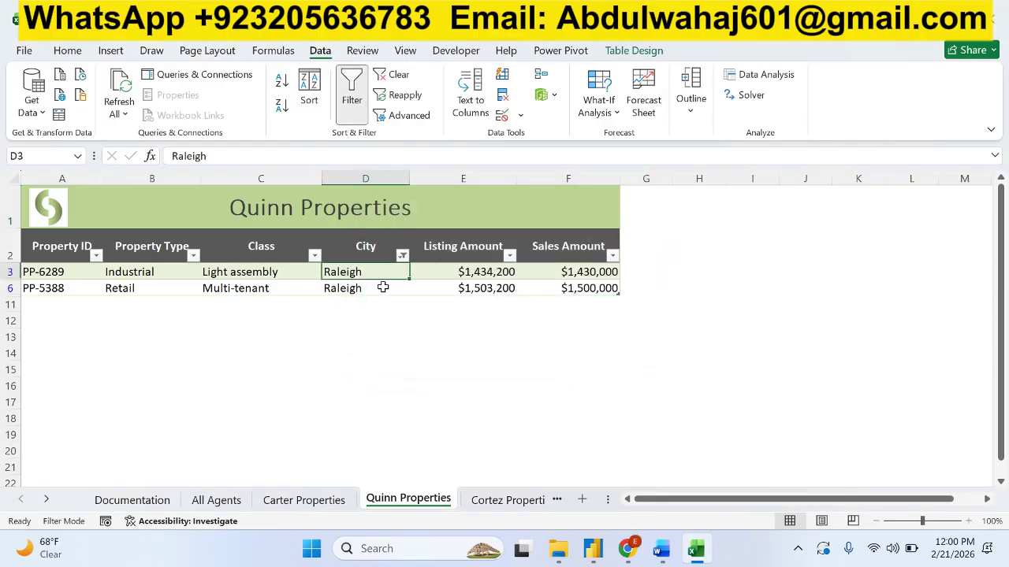
click(351, 92)
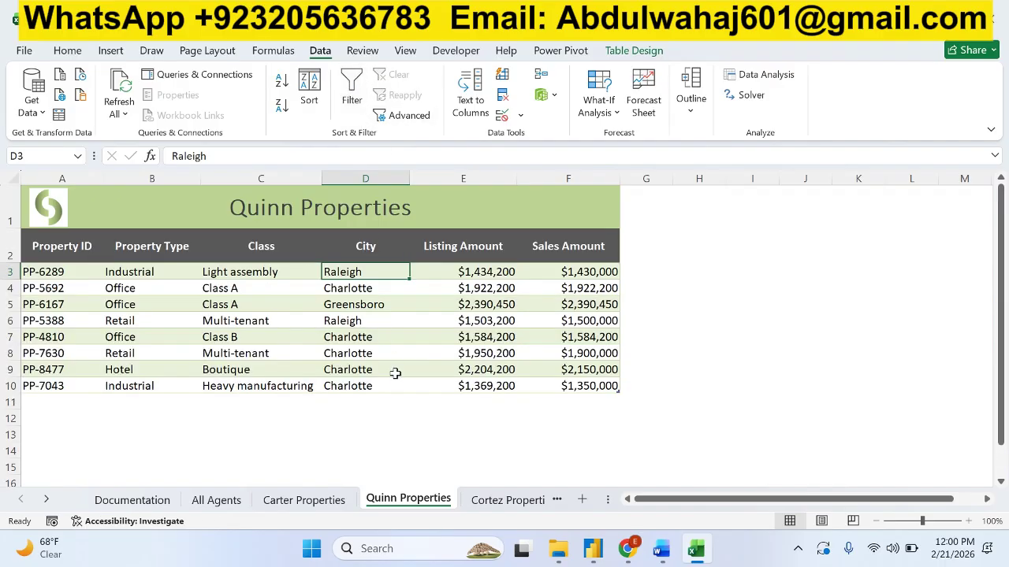
Highlight instruction 5a in bright green in Word, and select instruction 5b about sorting the table
click(662, 549)
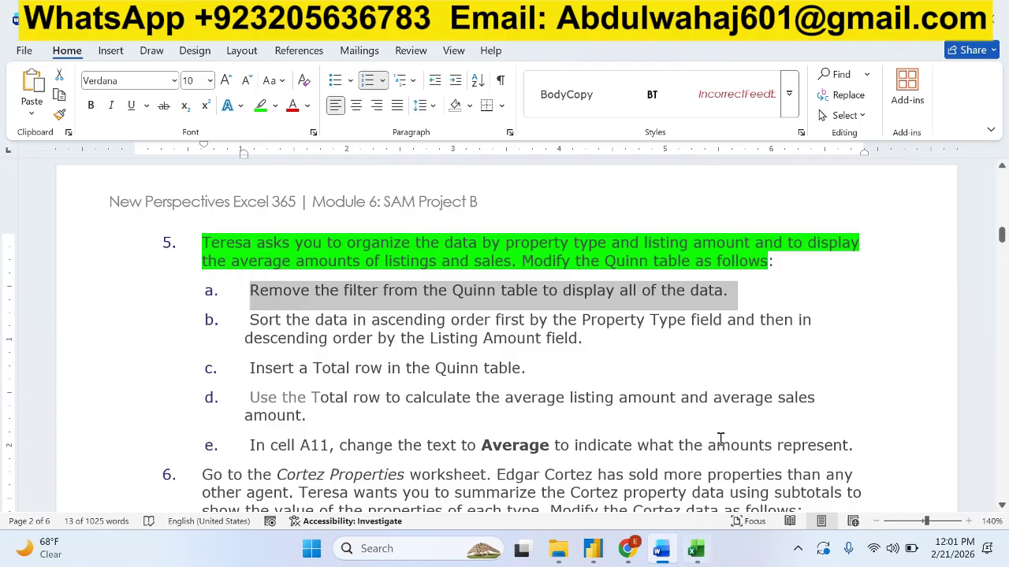
click(260, 105)
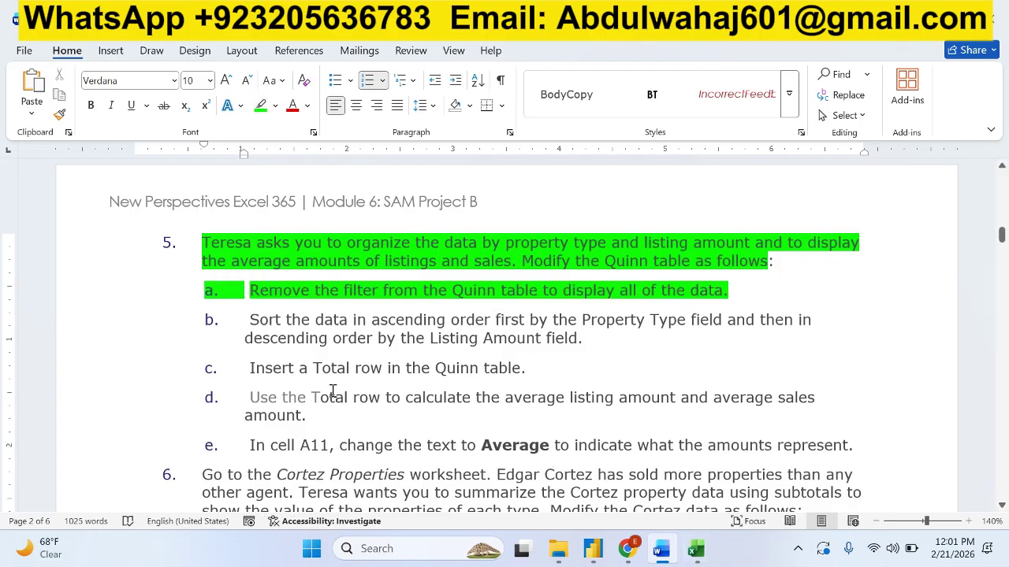
drag(249, 322, 693, 339)
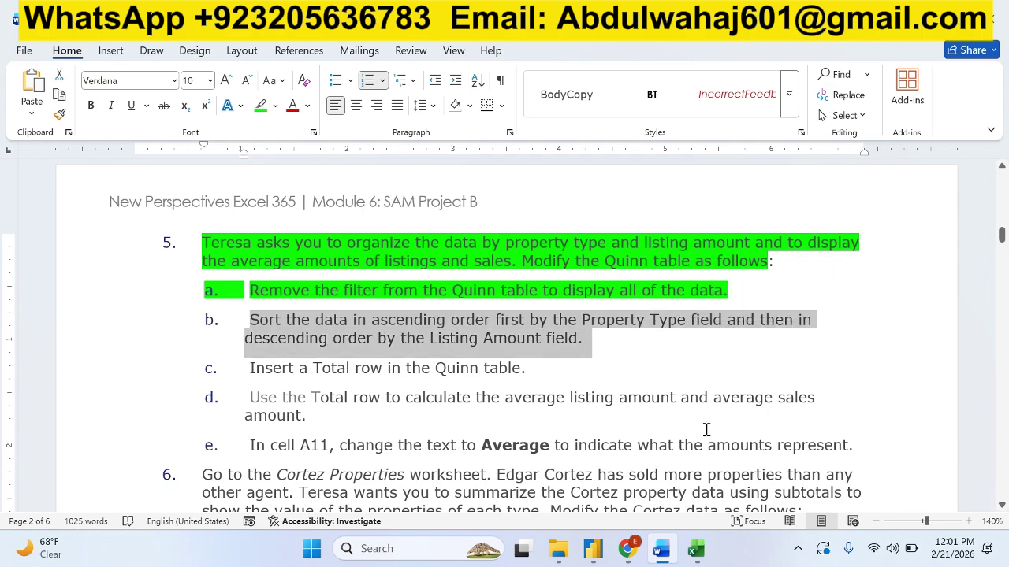
Start a custom sort of the Quinn table in Excel with Property Type as the first level, ordered A to Z
click(704, 558)
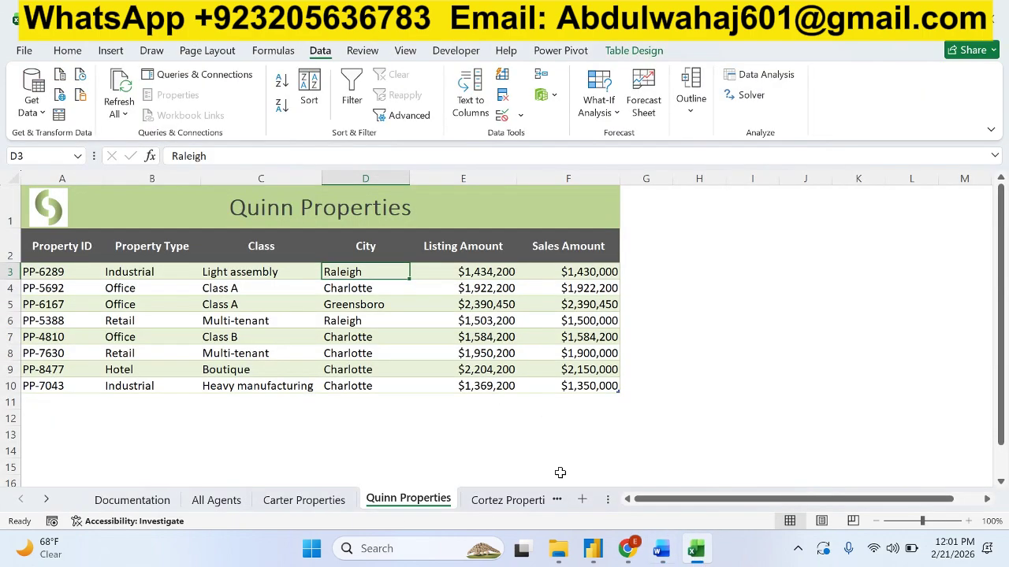
click(426, 333)
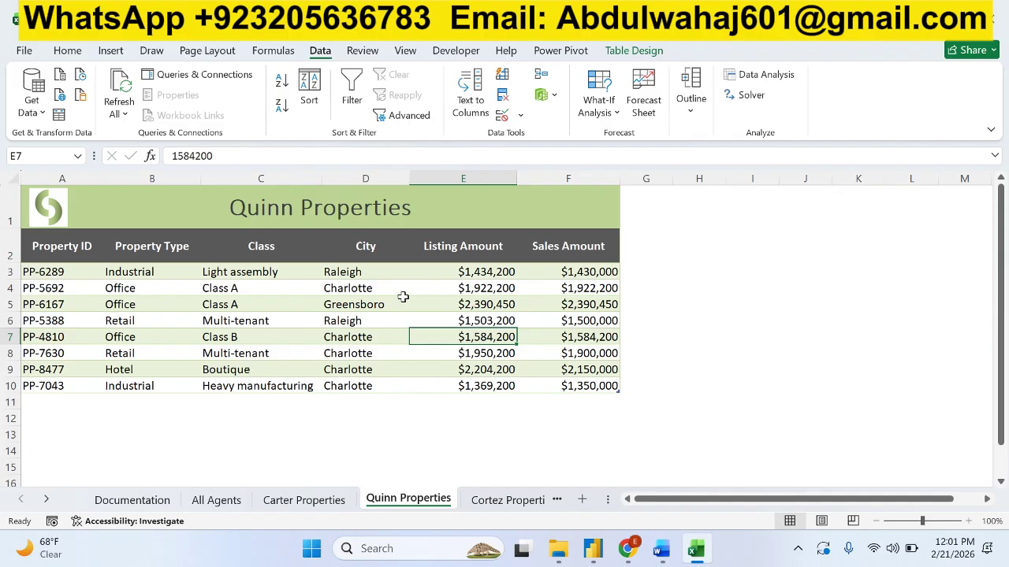
click(317, 90)
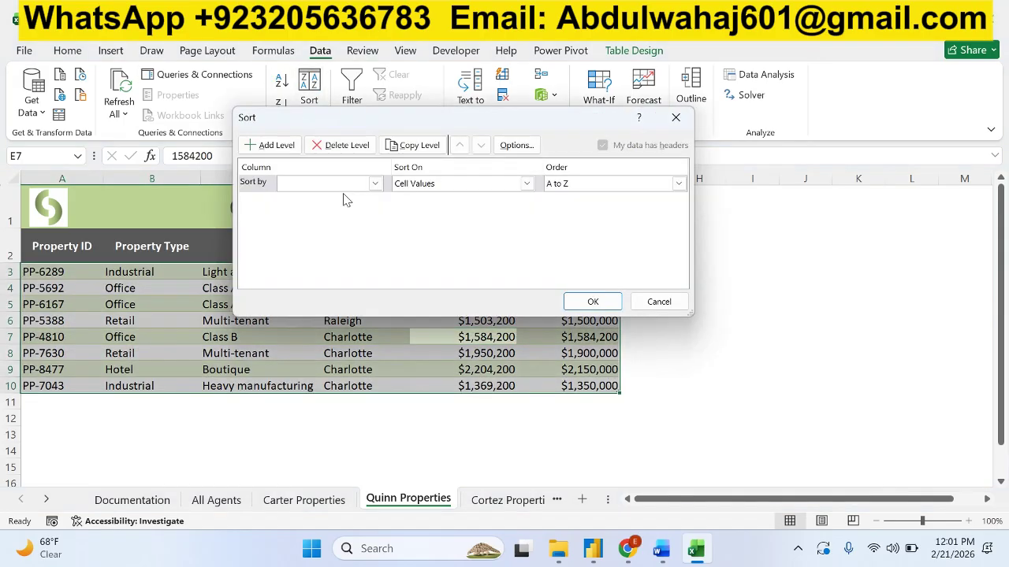
click(662, 551)
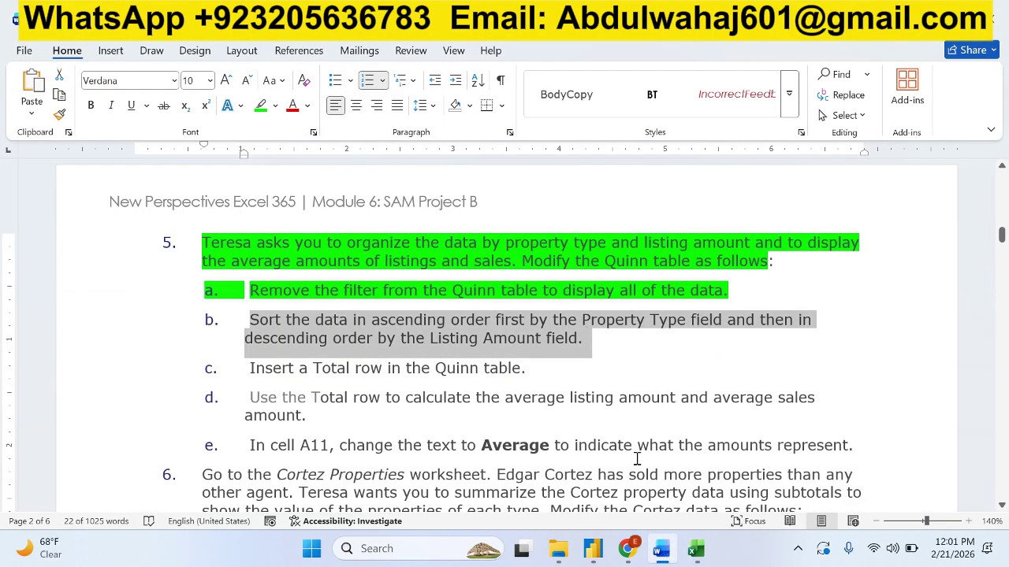
click(696, 550)
click(375, 183)
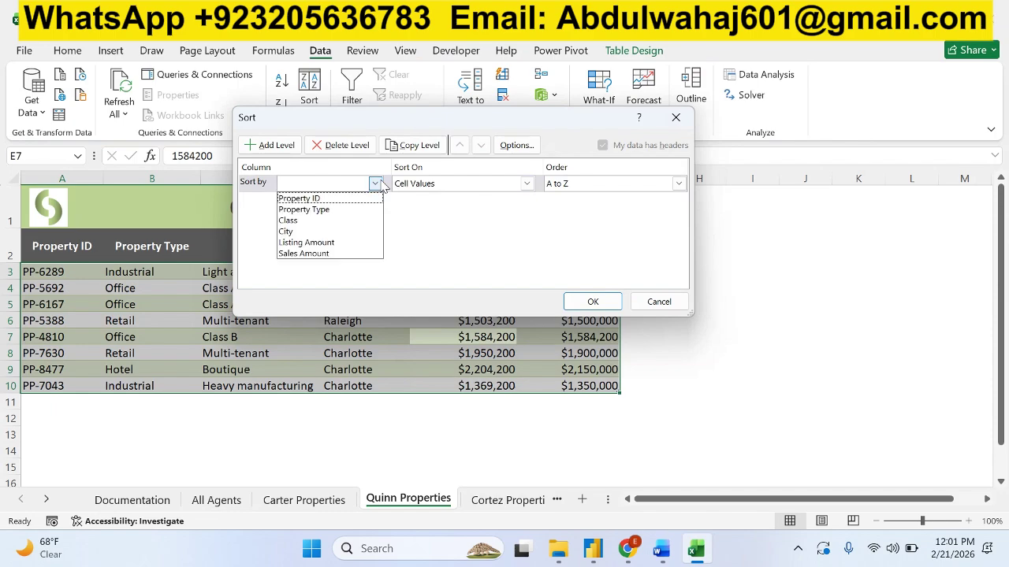
click(339, 210)
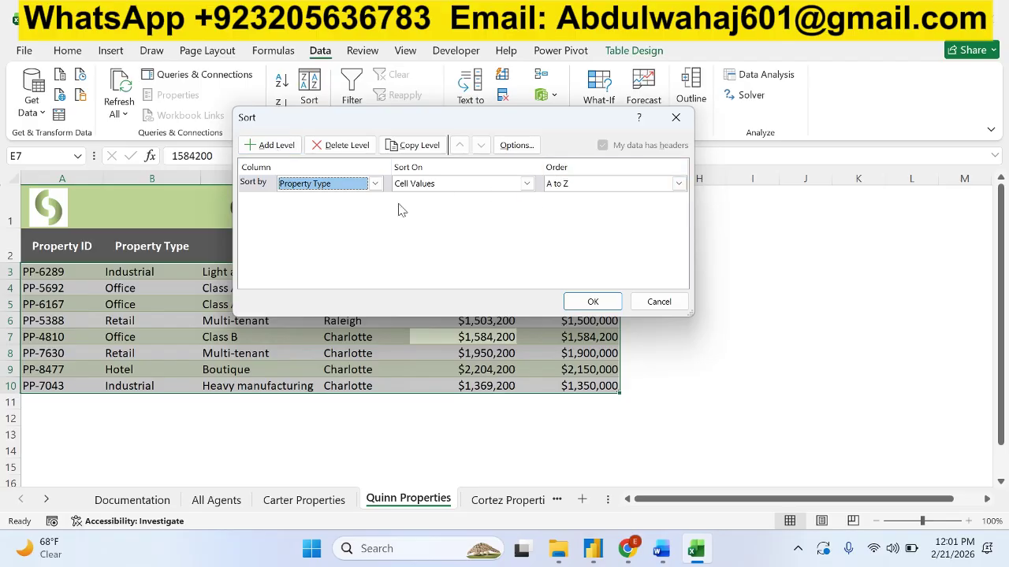
Add a second sort level on Sales Amount, ordered Largest to Smallest, and apply the sort to the Quinn table
click(255, 147)
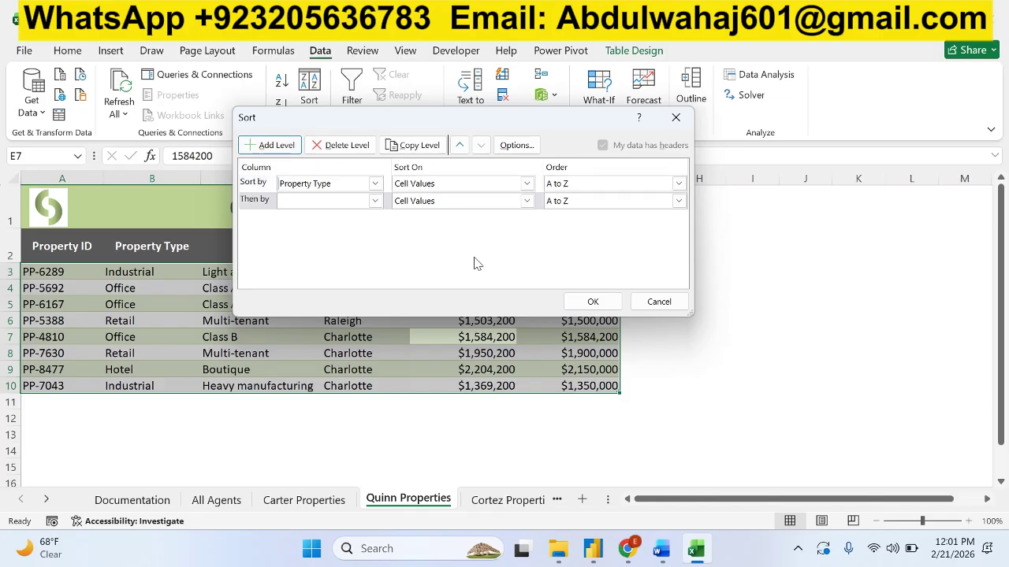
click(670, 553)
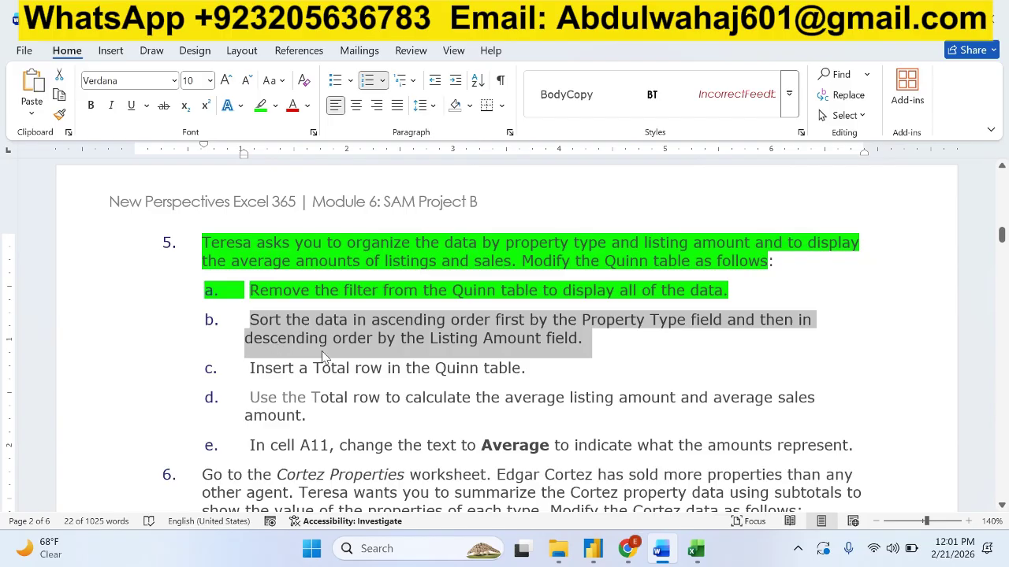
click(696, 548)
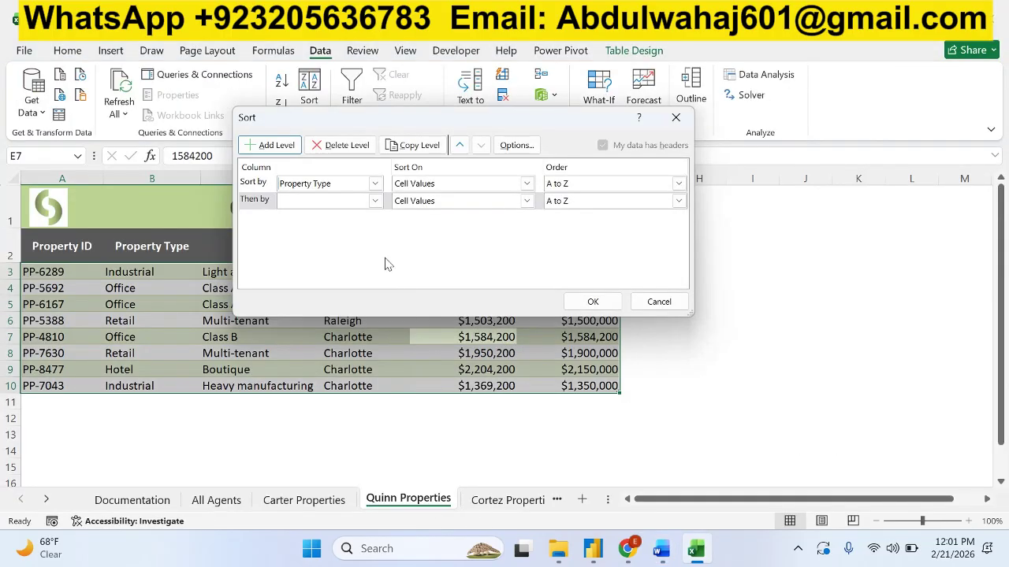
click(376, 202)
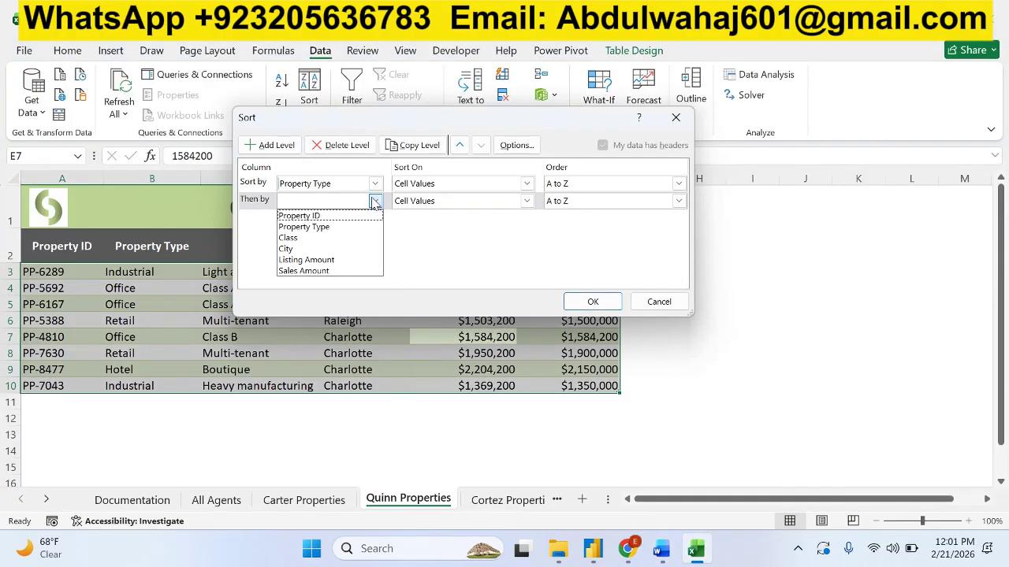
click(333, 271)
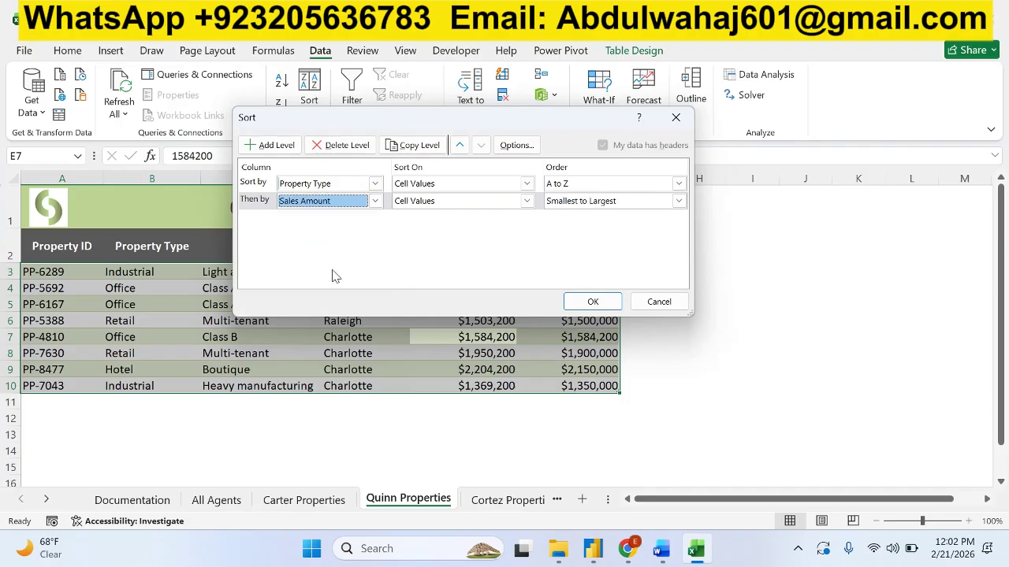
click(555, 203)
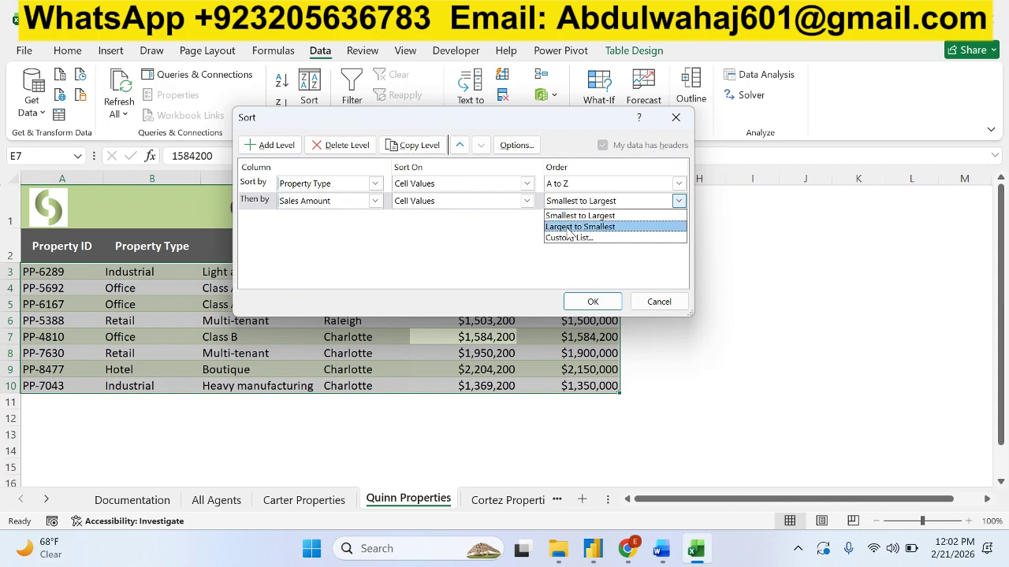
click(568, 228)
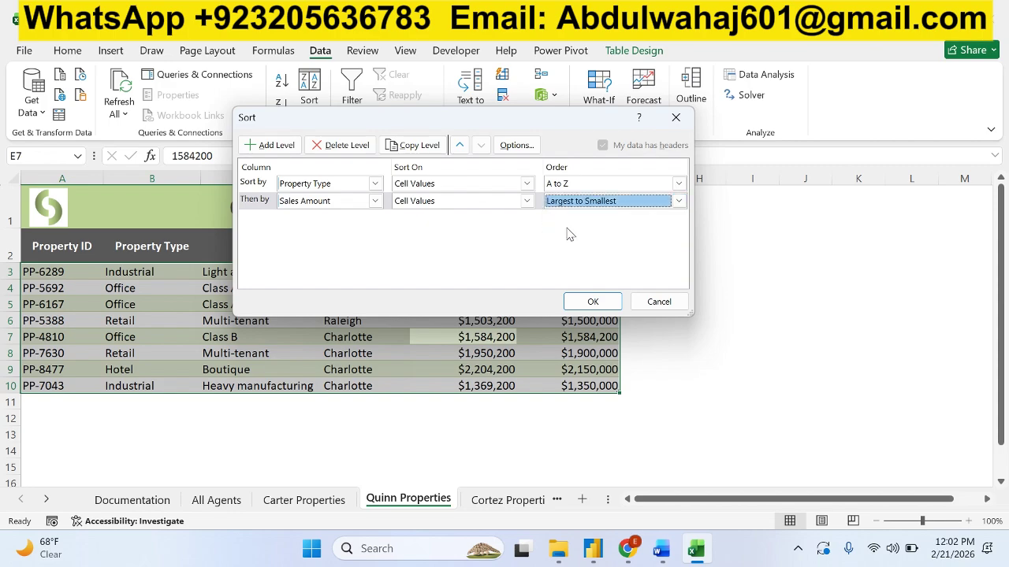
click(593, 302)
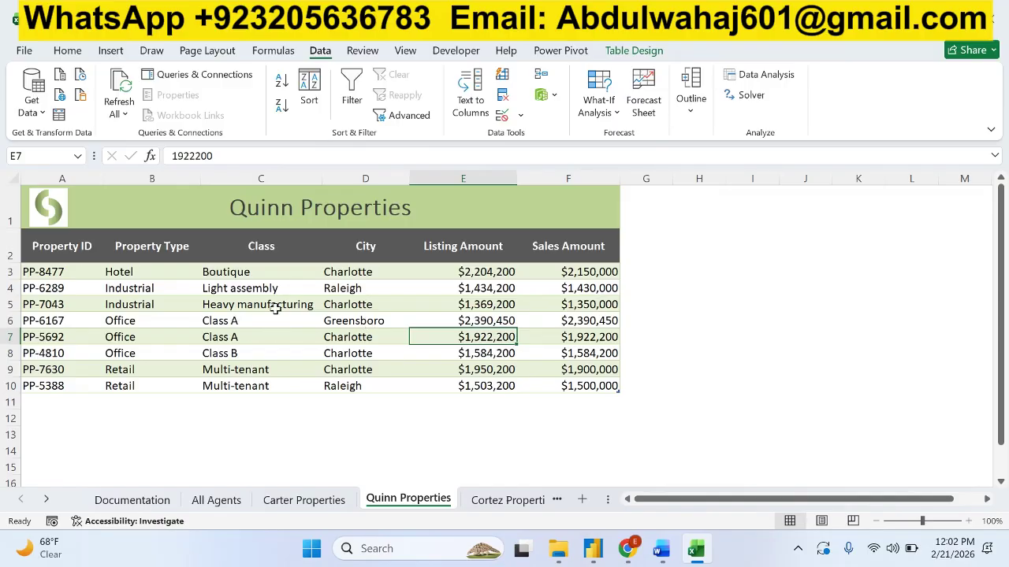
Highlight instruction 5b in bright green in Word, and select instruction 5c about the Total row
click(661, 550)
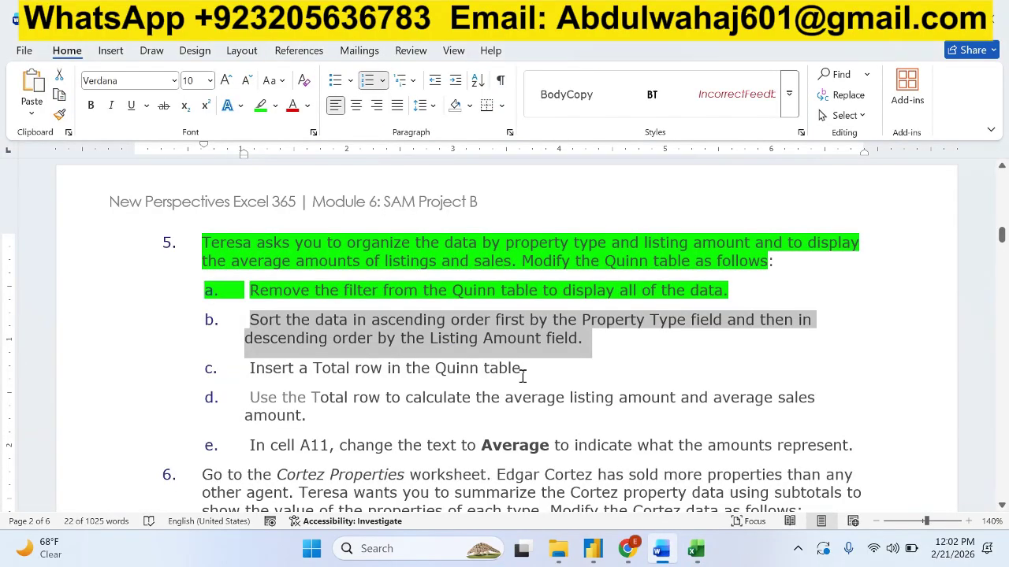
click(261, 105)
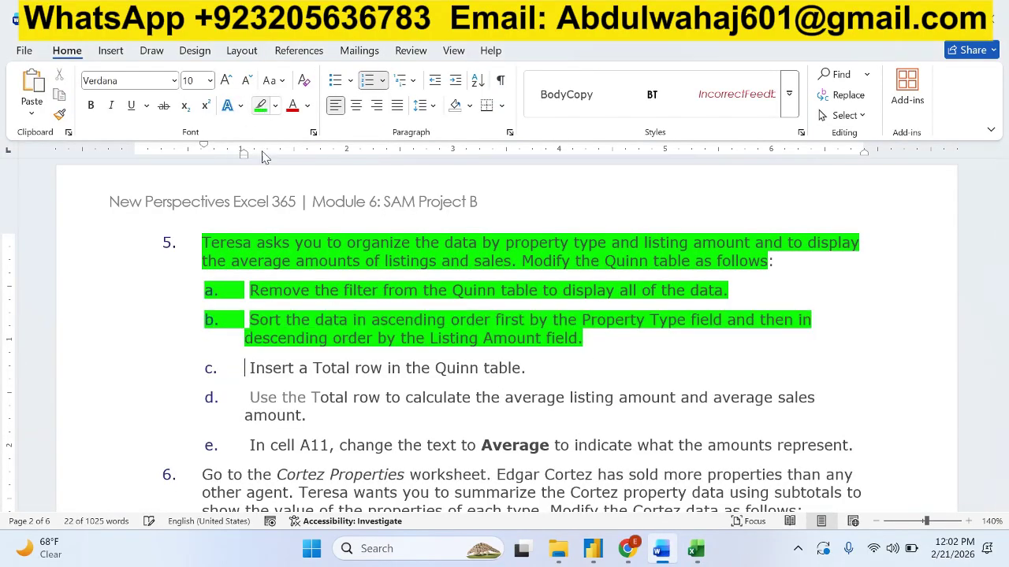
drag(247, 365, 536, 372)
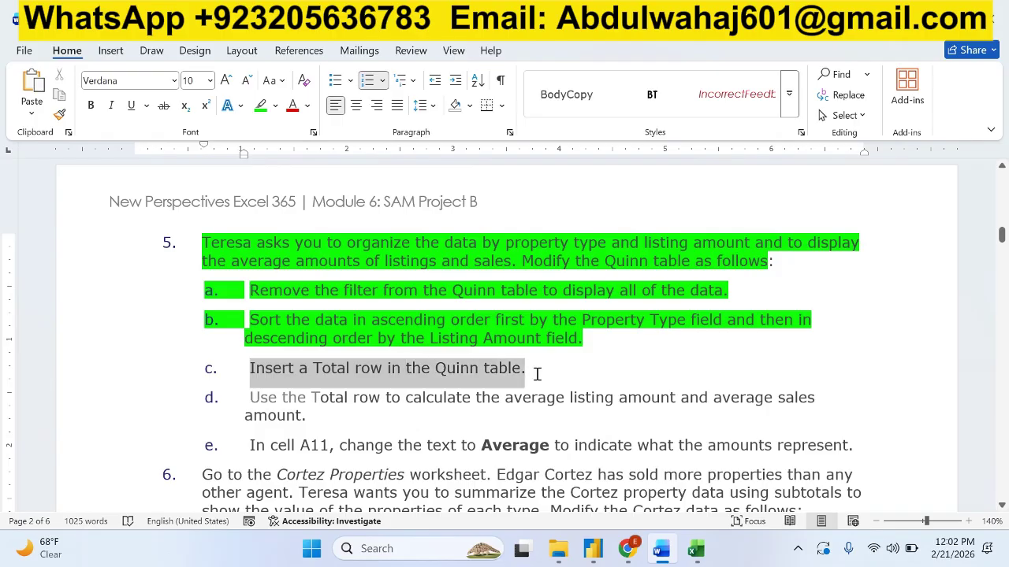
Switch to Excel and insert a Total Row in the Quinn table
click(694, 551)
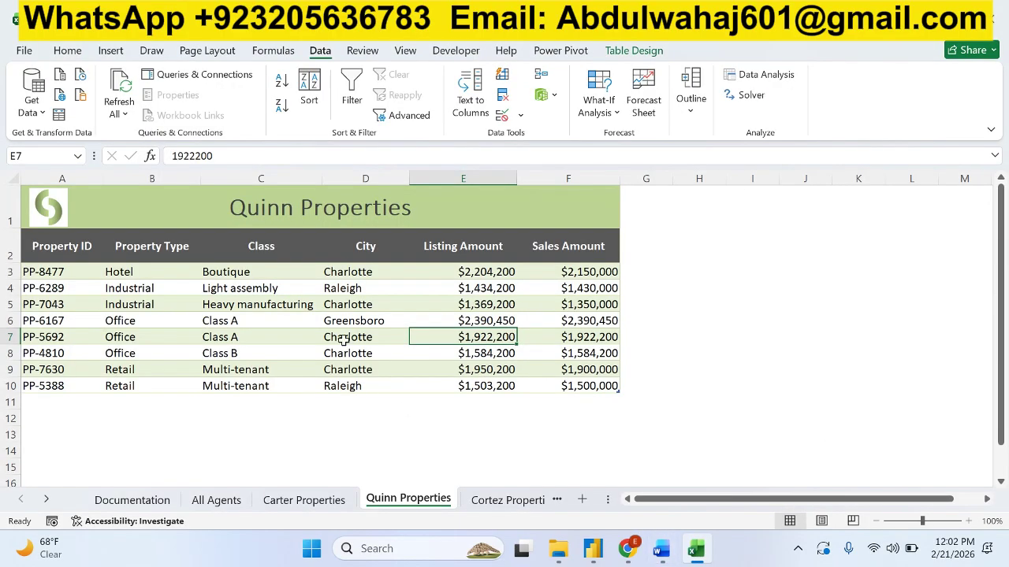
click(328, 320)
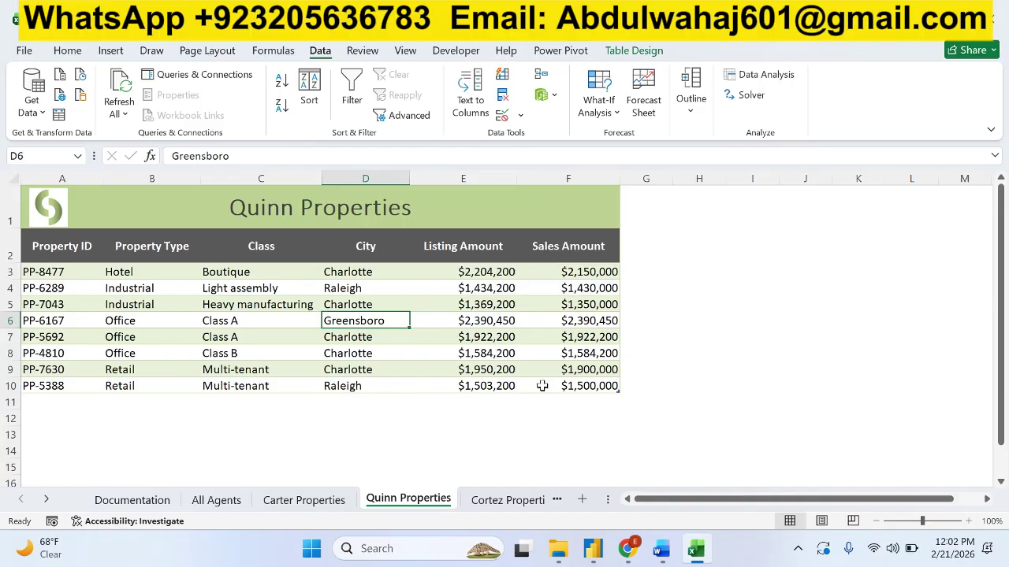
click(662, 552)
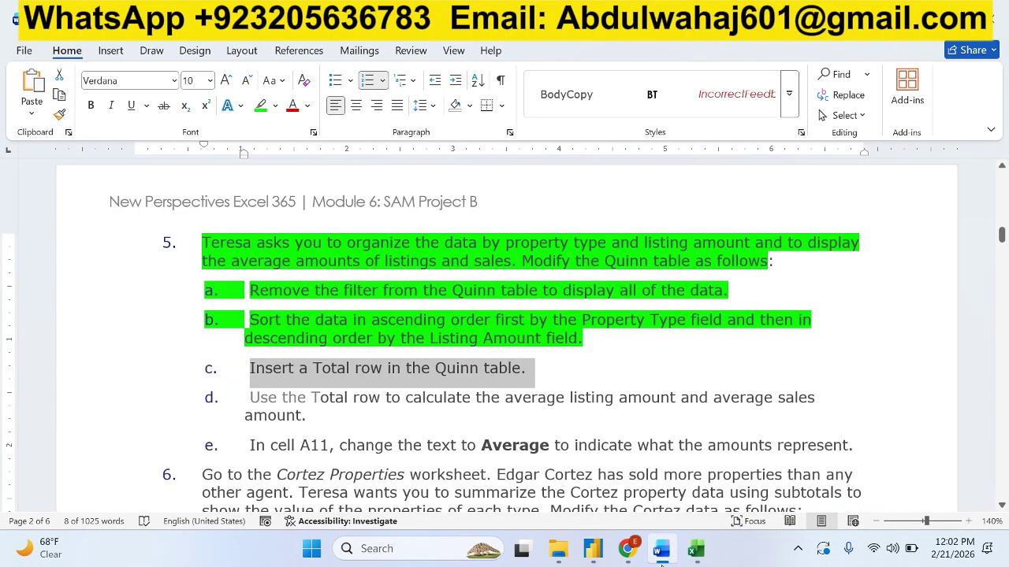
click(663, 556)
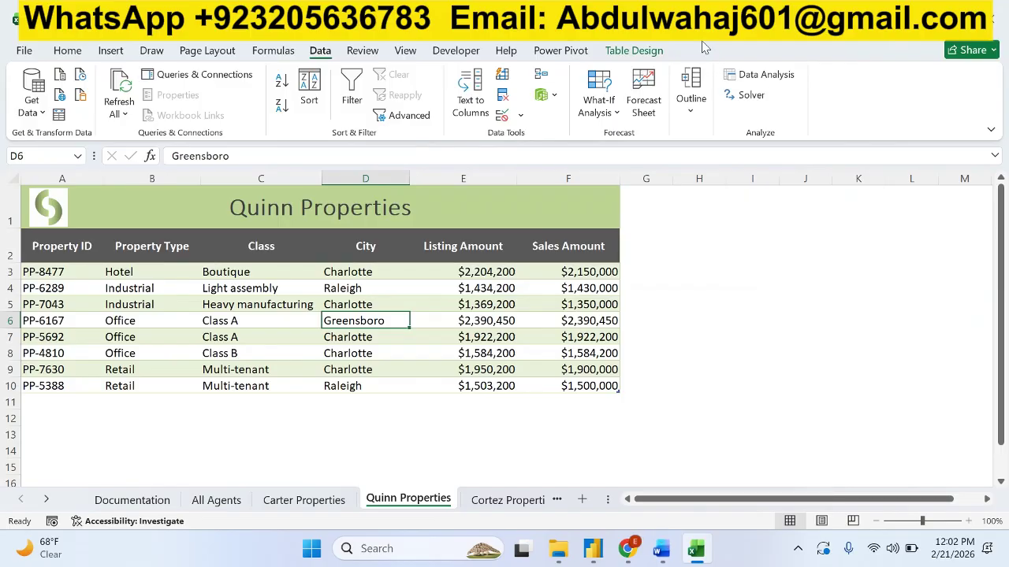
click(635, 50)
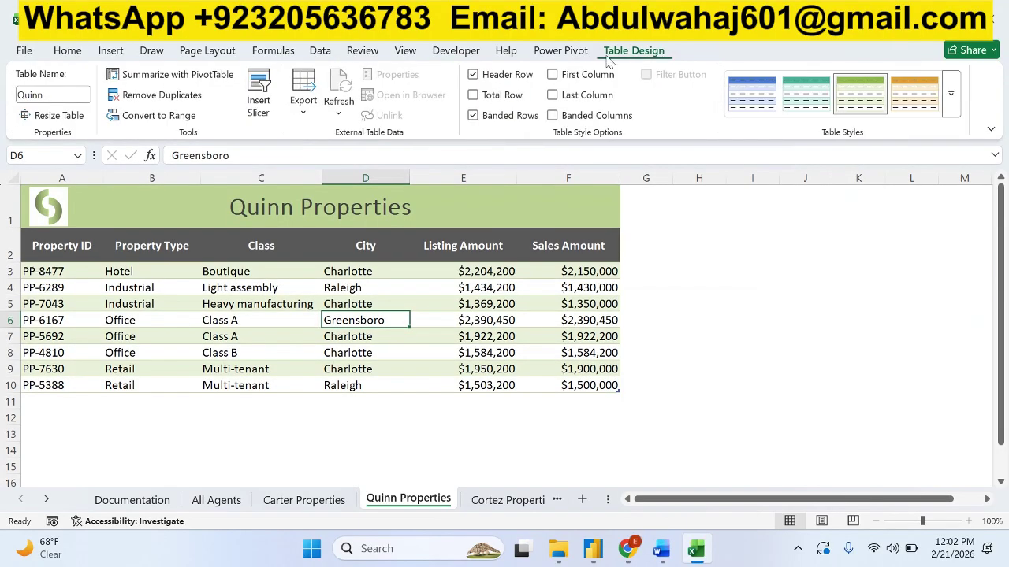
click(473, 95)
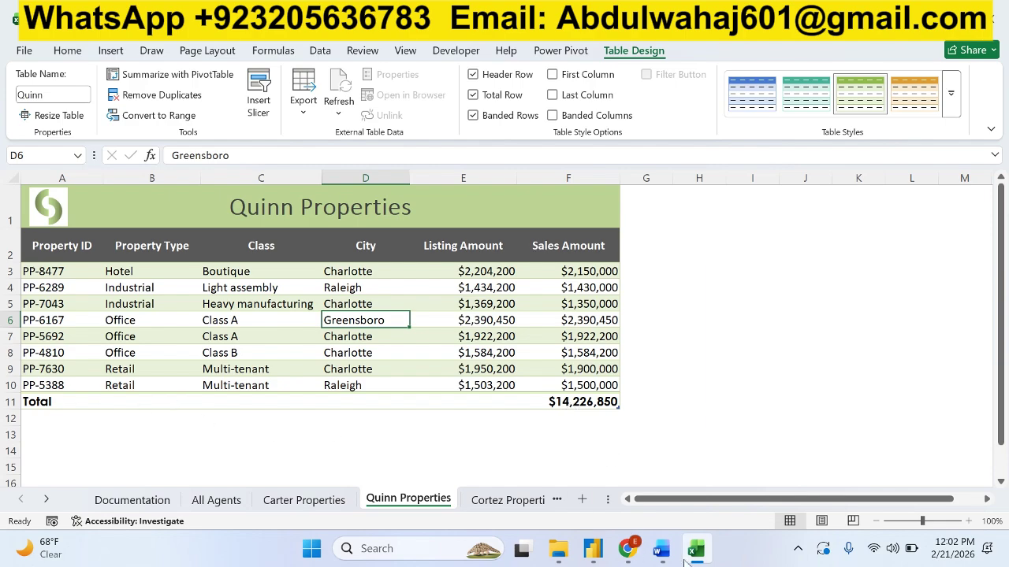
Highlight instruction 5c in bright green in Word, and select instruction 5d about the average amounts
click(660, 548)
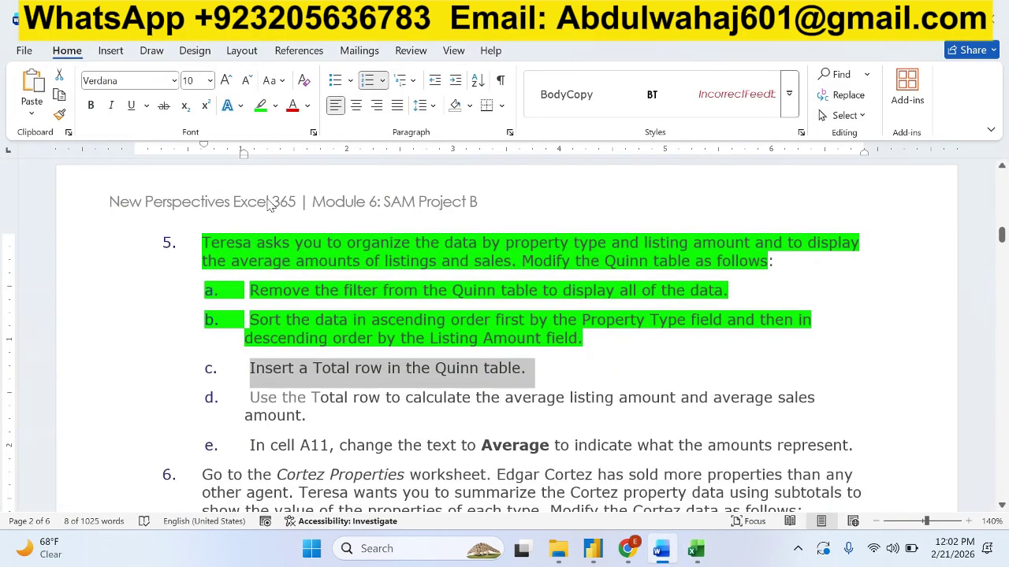
click(260, 106)
click(386, 451)
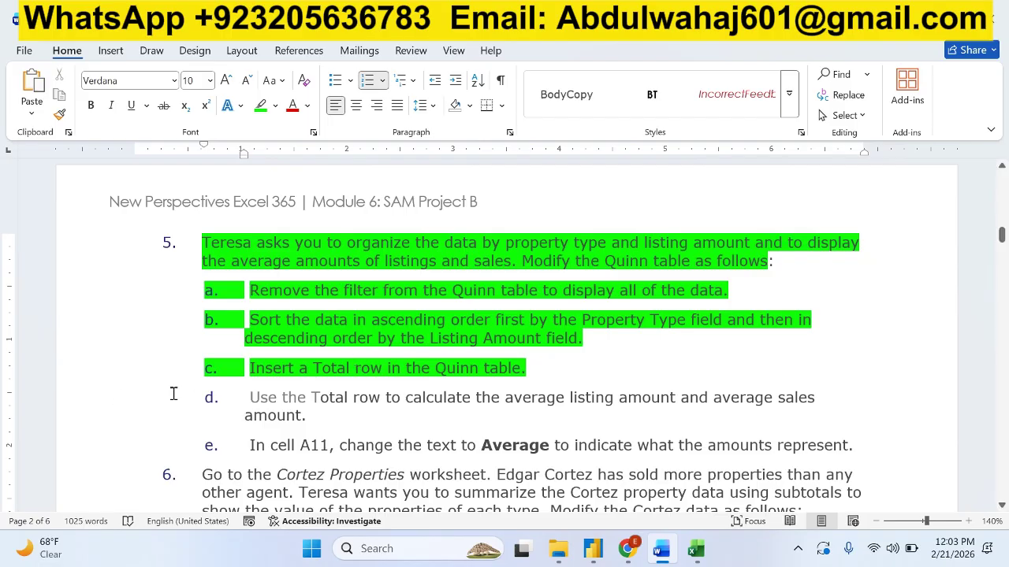
scroll(320, 445, down, 1)
drag(250, 346, 588, 358)
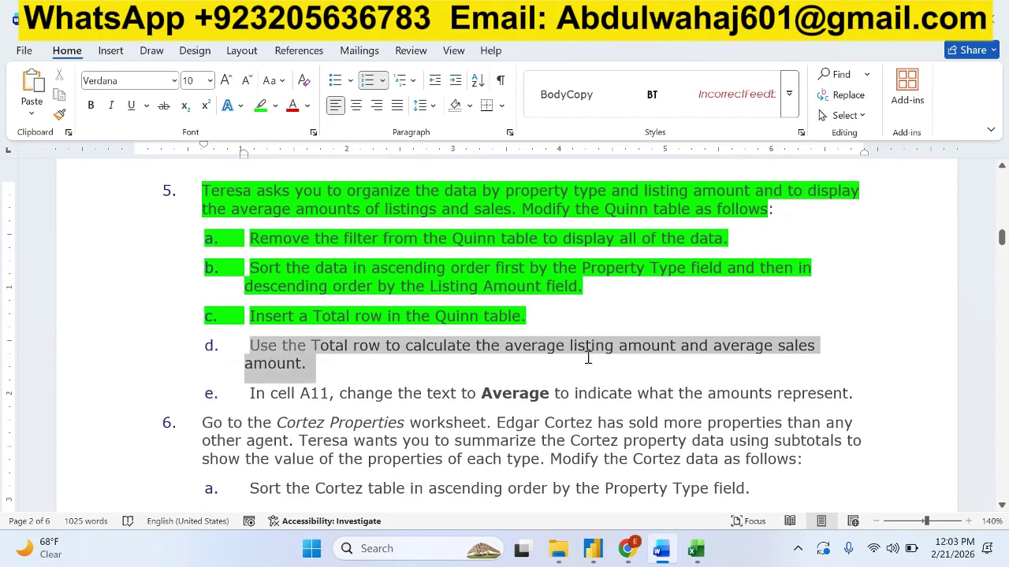
In Excel, set the Total row function for the Listing Amount column to Sum in cell E11
click(695, 550)
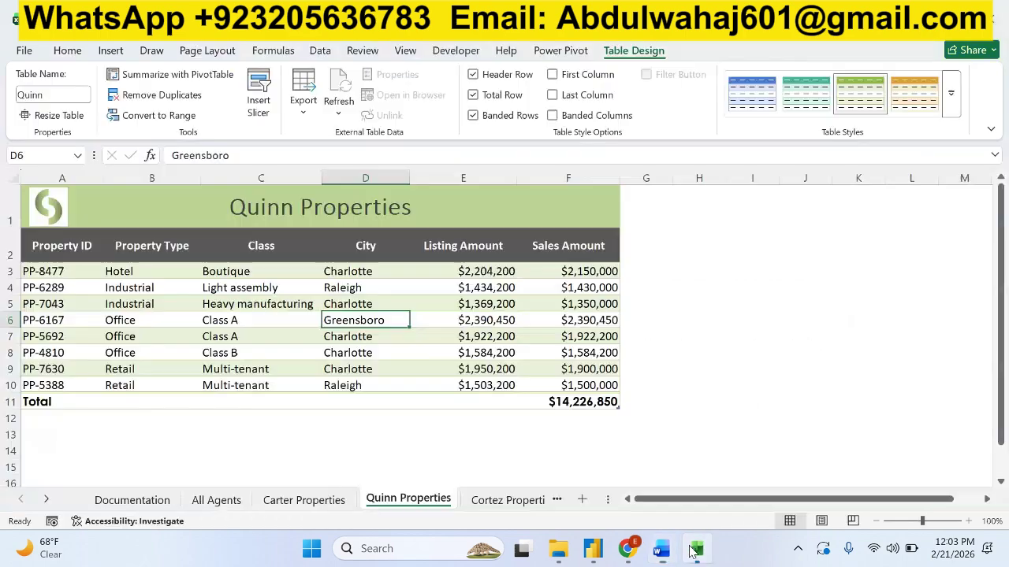
click(663, 552)
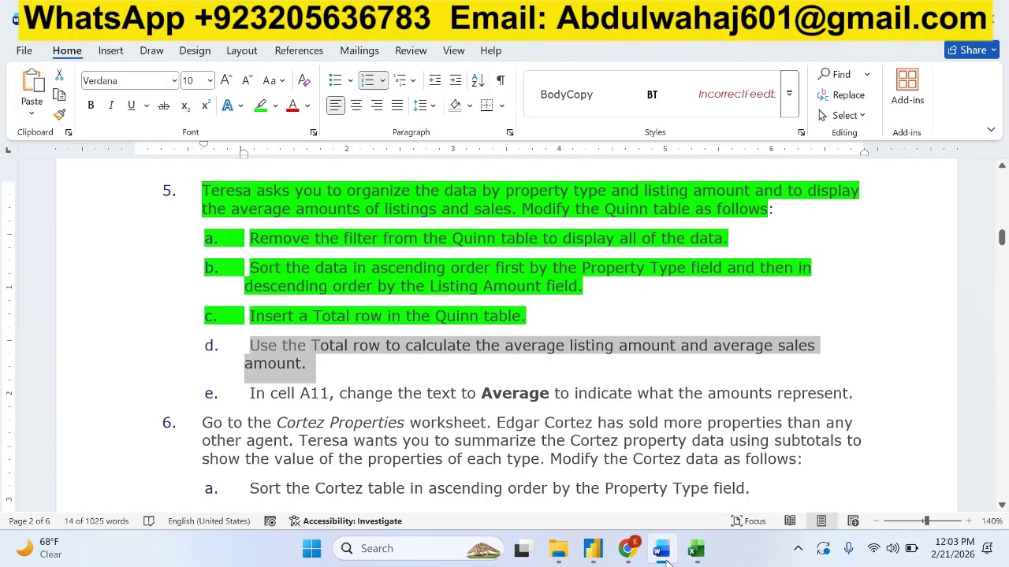
click(662, 552)
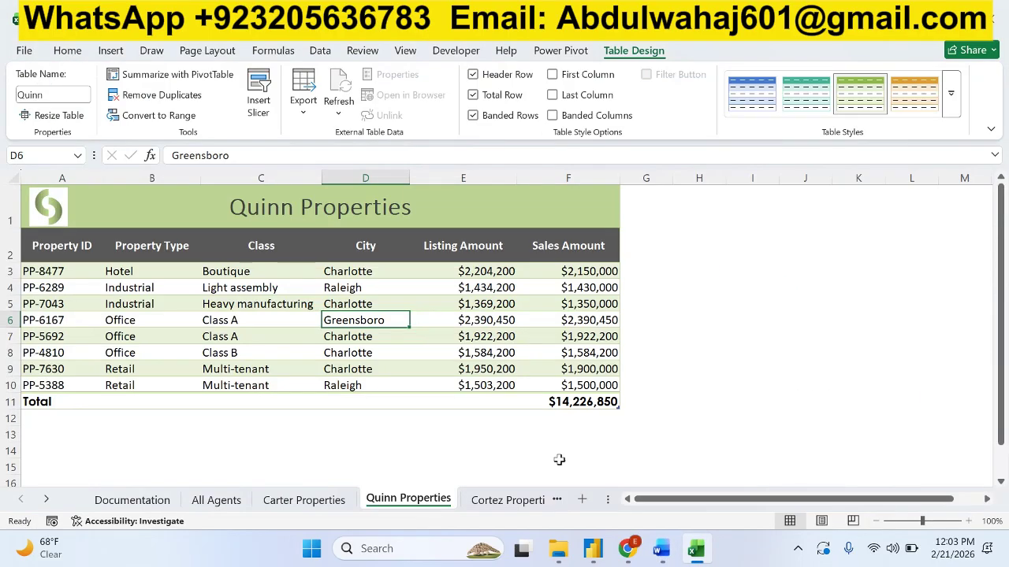
click(500, 399)
click(524, 404)
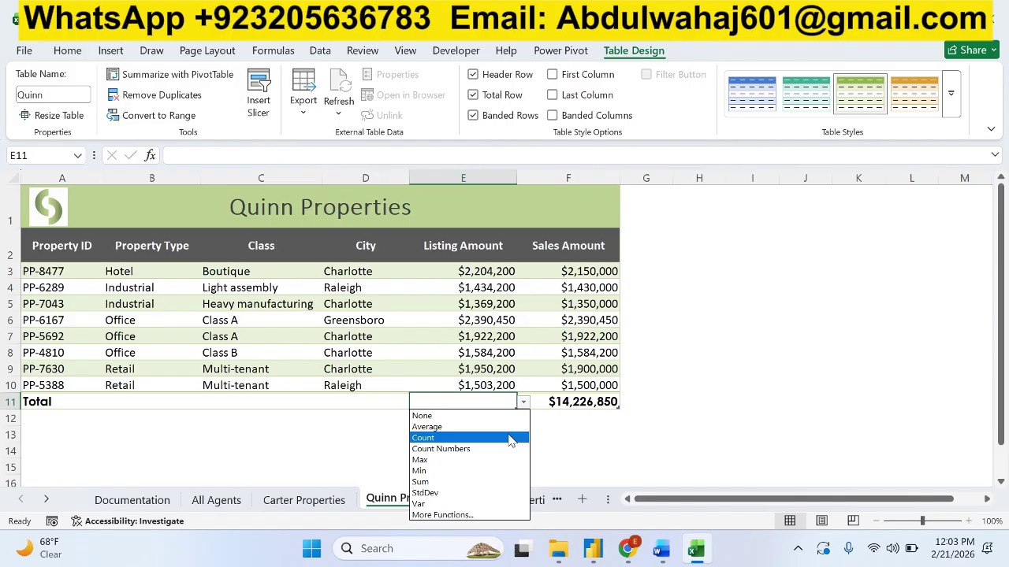
click(662, 551)
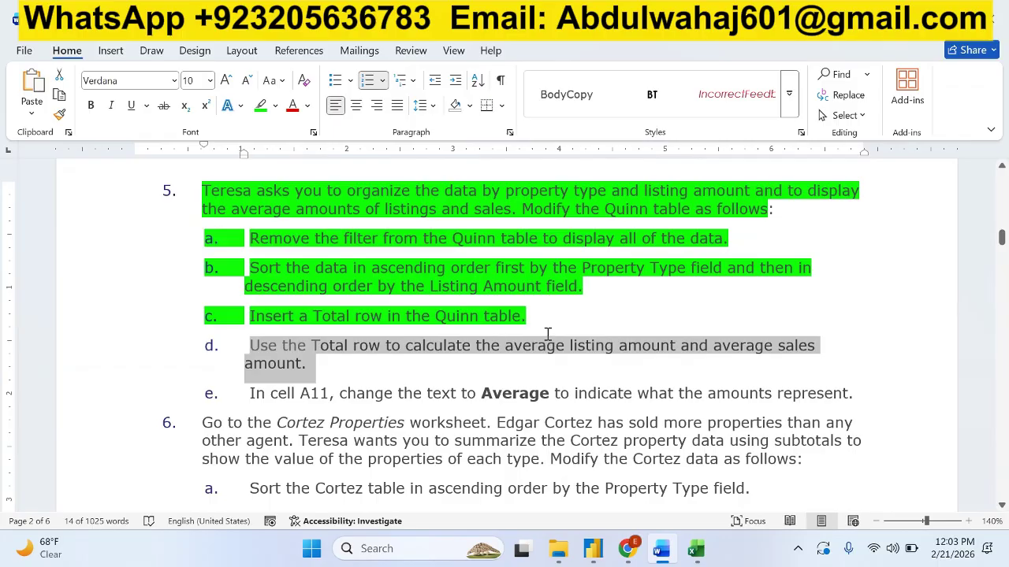
click(695, 548)
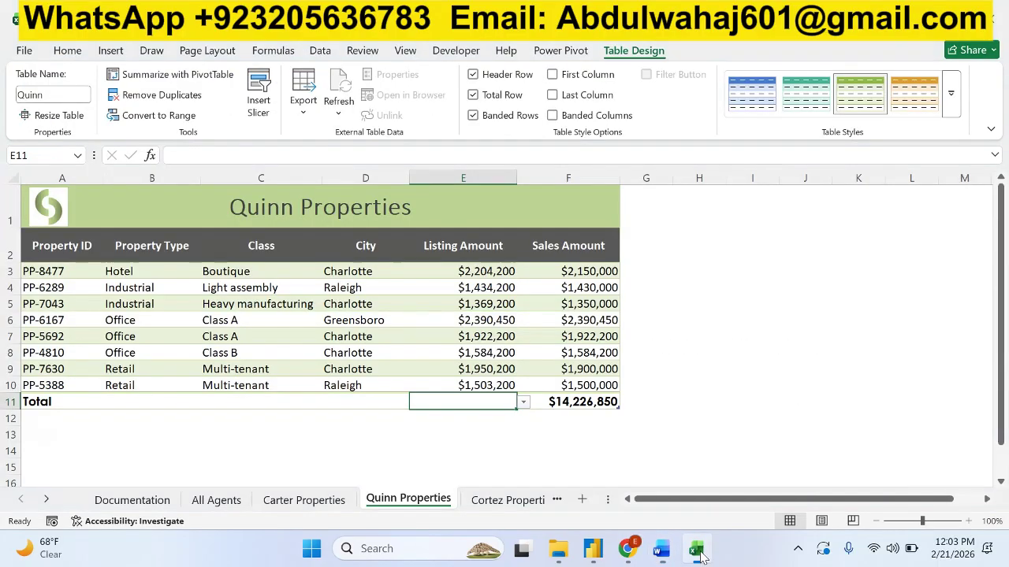
click(524, 402)
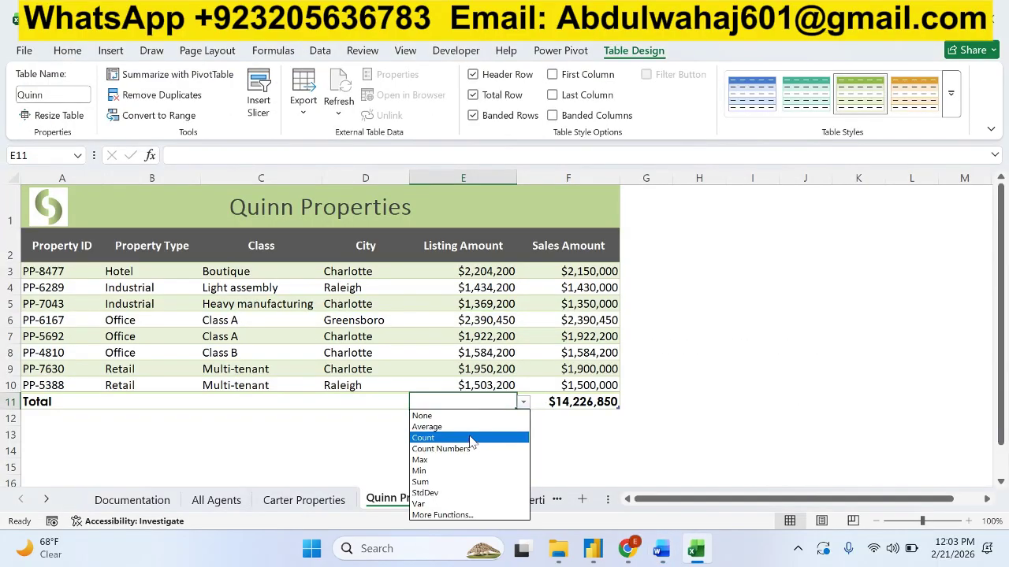
click(462, 481)
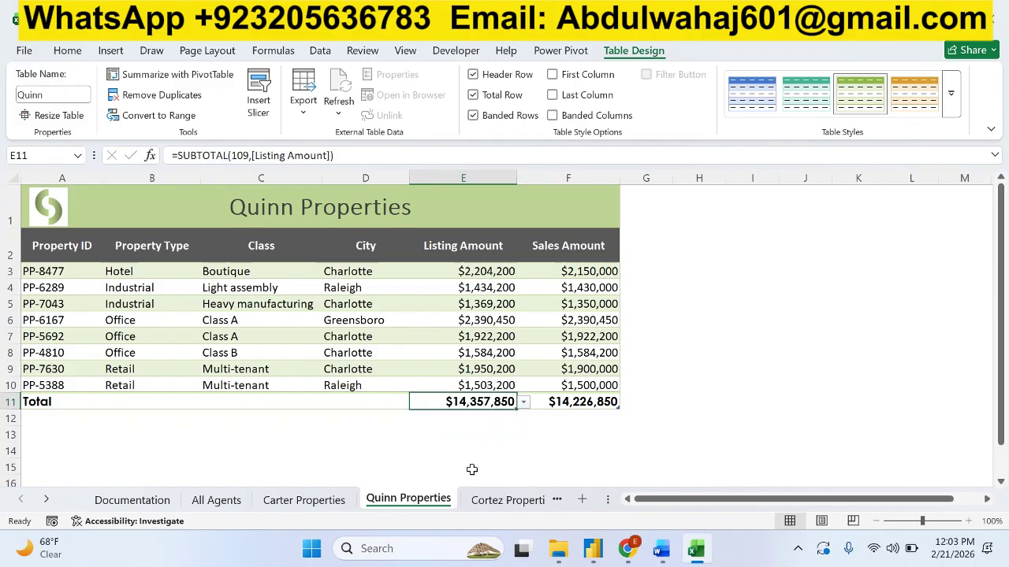
Choose Sum as the Total row function for the Sales Amount column in cell F11
click(599, 403)
click(626, 403)
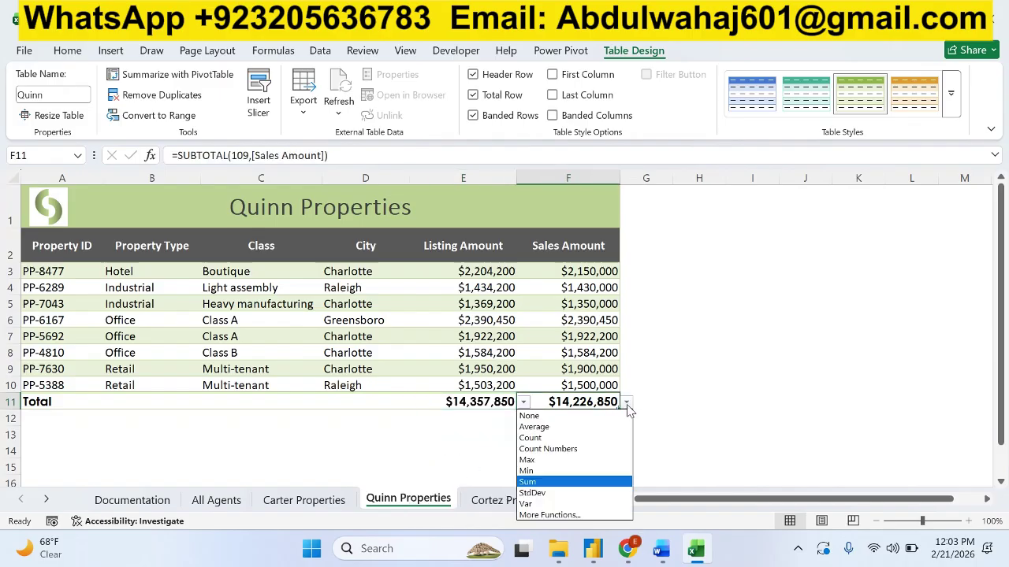
click(554, 482)
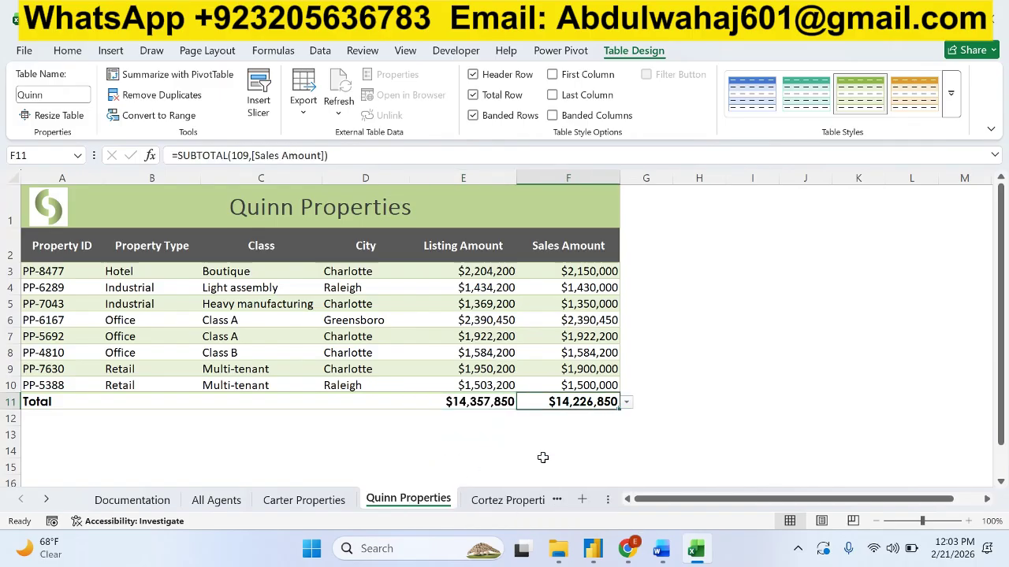
click(543, 458)
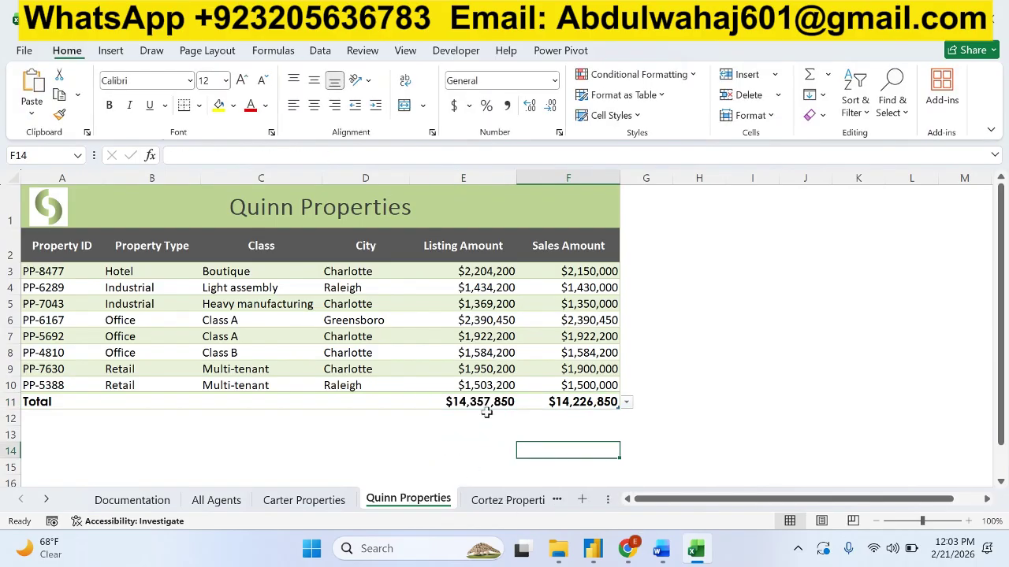
Highlight instruction 5d in bright green in Word, and select instruction 5e about the text in cell A11
click(660, 549)
click(260, 105)
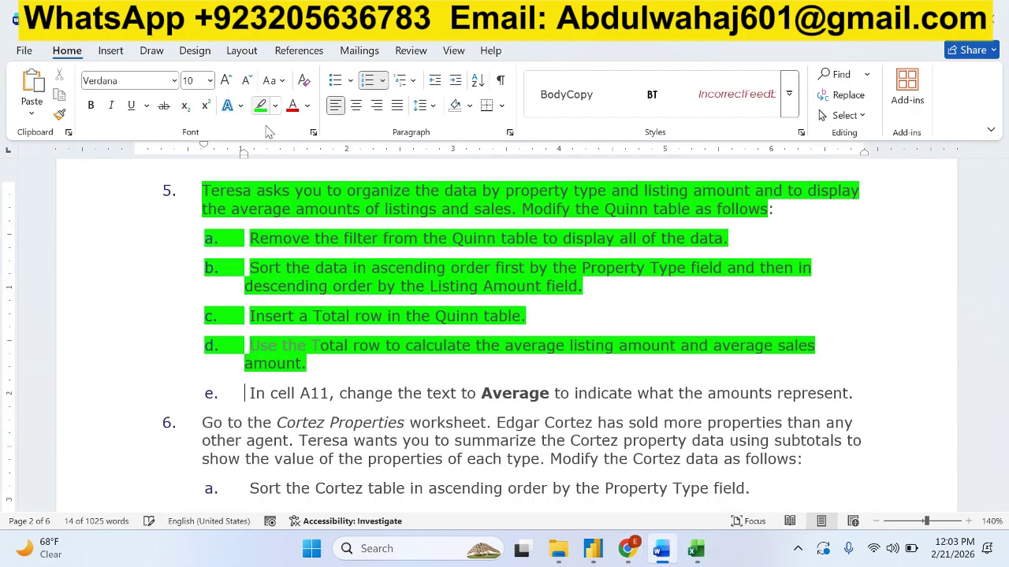
click(243, 395)
drag(266, 391, 840, 389)
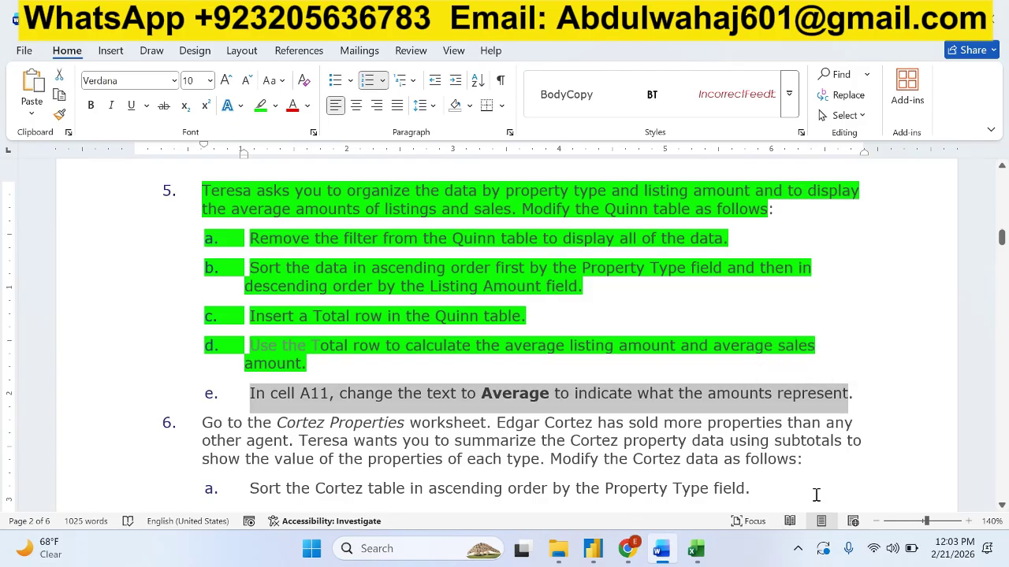
In Excel, try the Average function in cell A11 of the Quinn table's Total row, and undo it
click(695, 551)
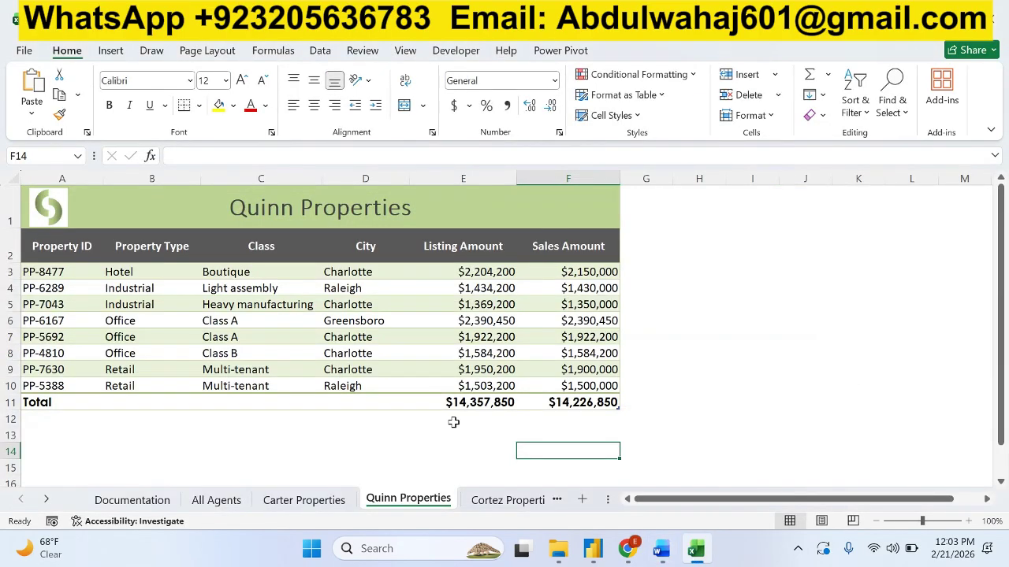
click(35, 402)
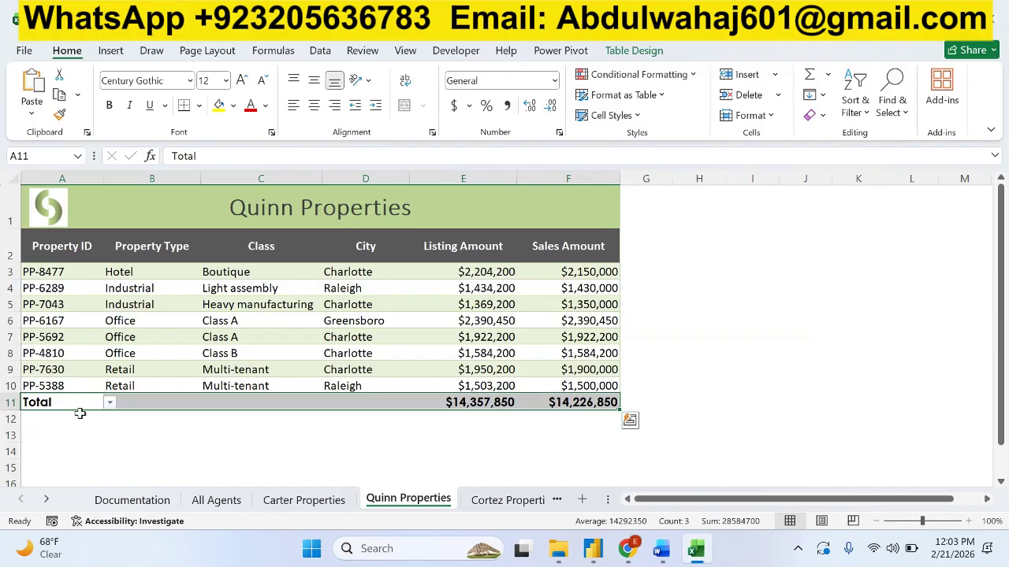
click(110, 403)
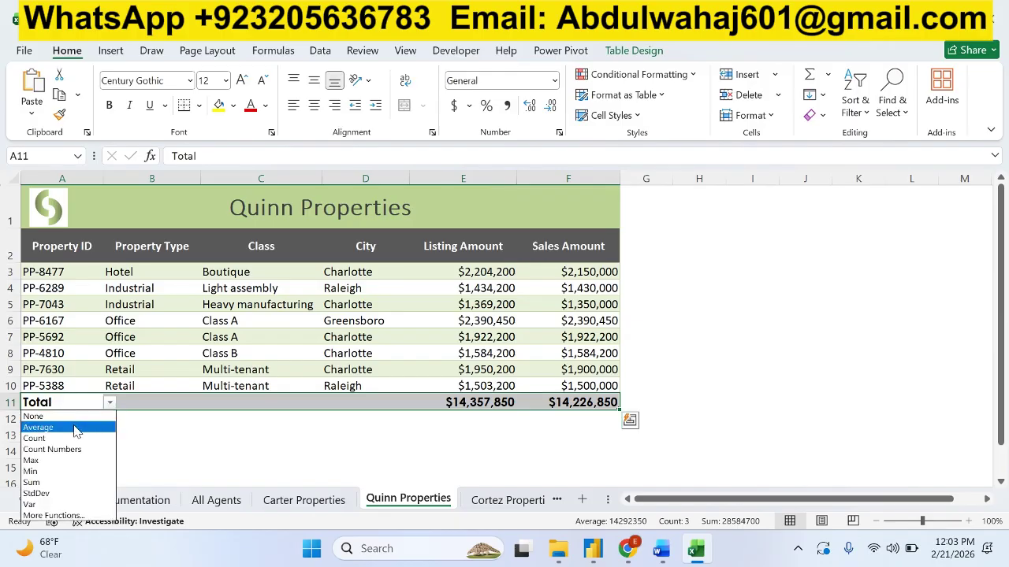
click(76, 428)
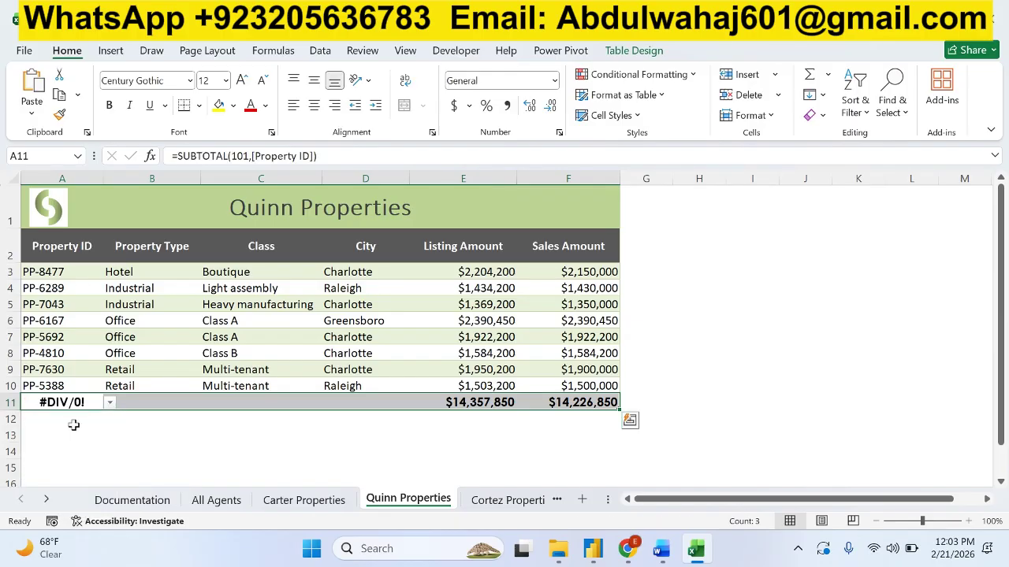
click(87, 402)
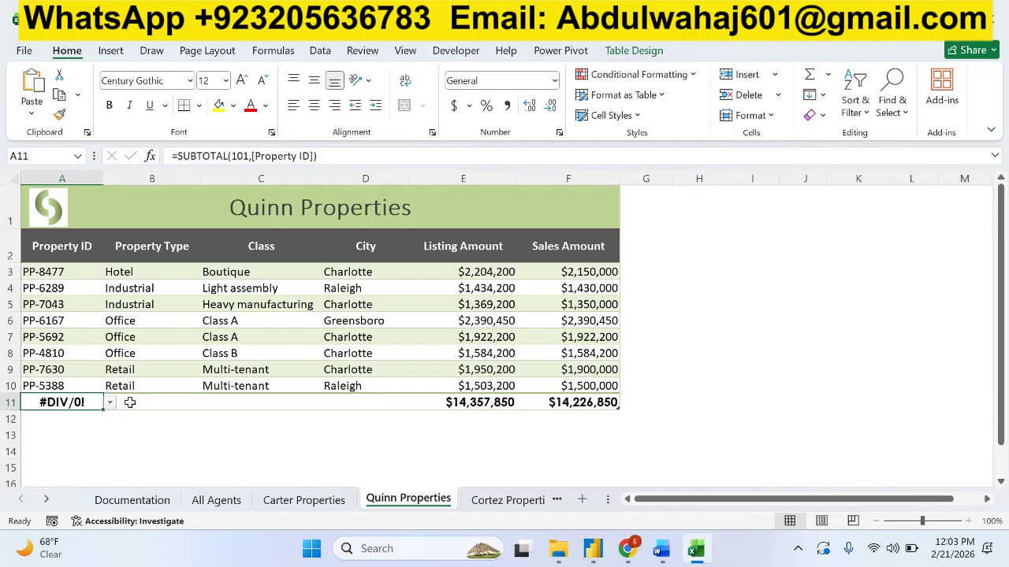
key(ctrl+z)
Replace the text in cell A11 of the Quinn Properties worksheet with Average
double_click(69, 402)
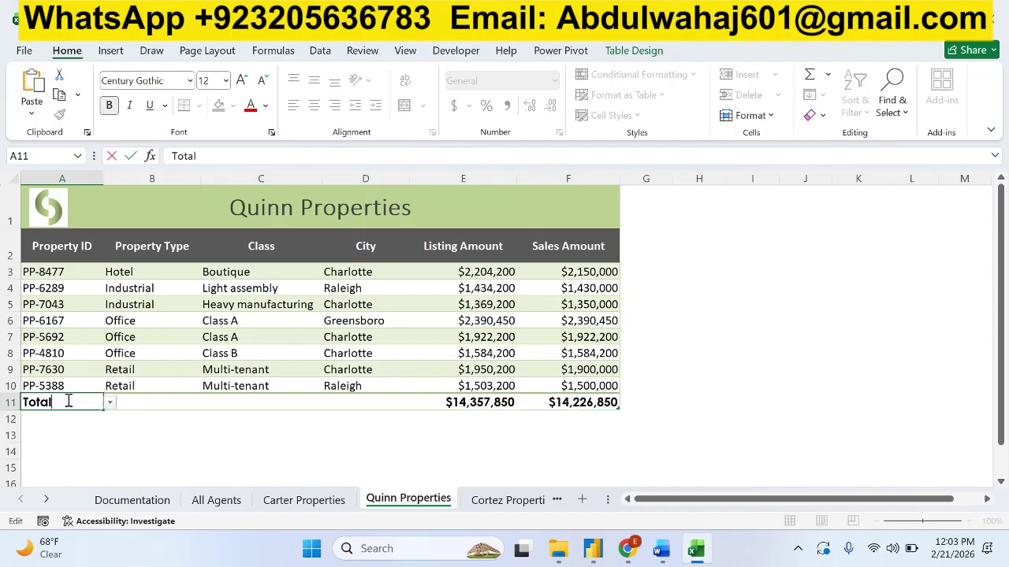
drag(69, 402, 10, 403)
text(a)
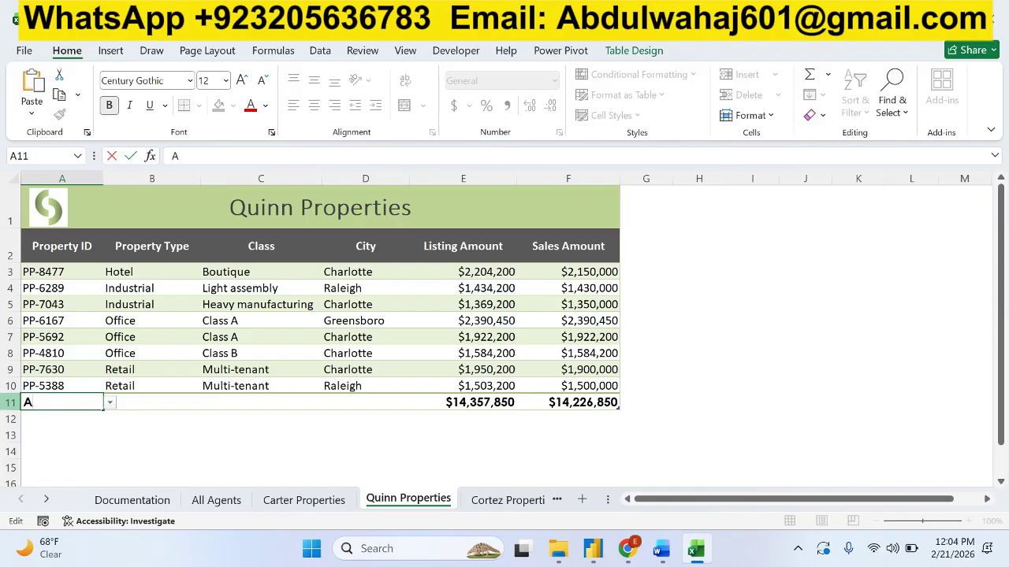
text(verage)
key(Tab)
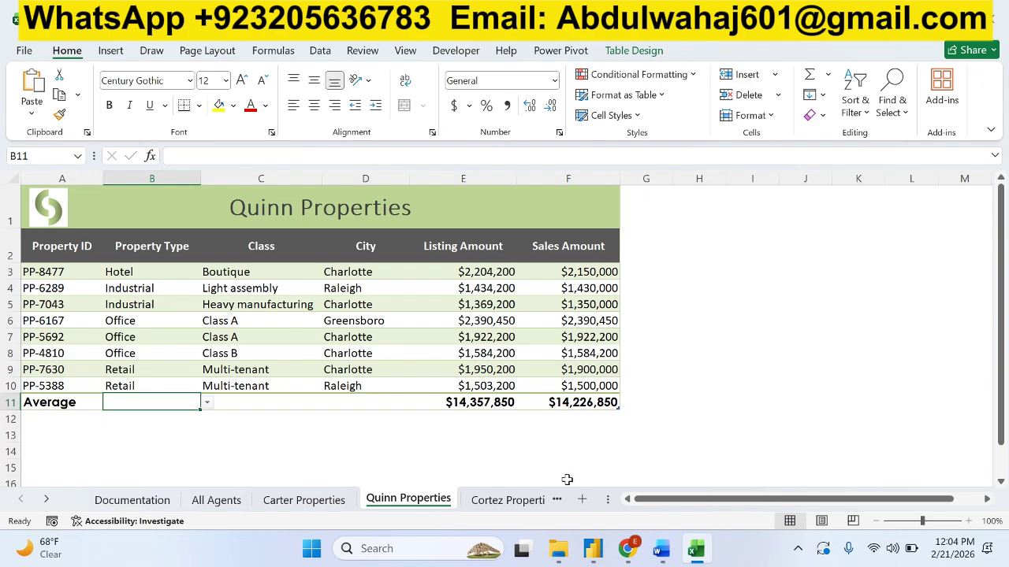
In Word, highlight instruction 5e and the introductory paragraph of instruction 6 in bright green
click(662, 550)
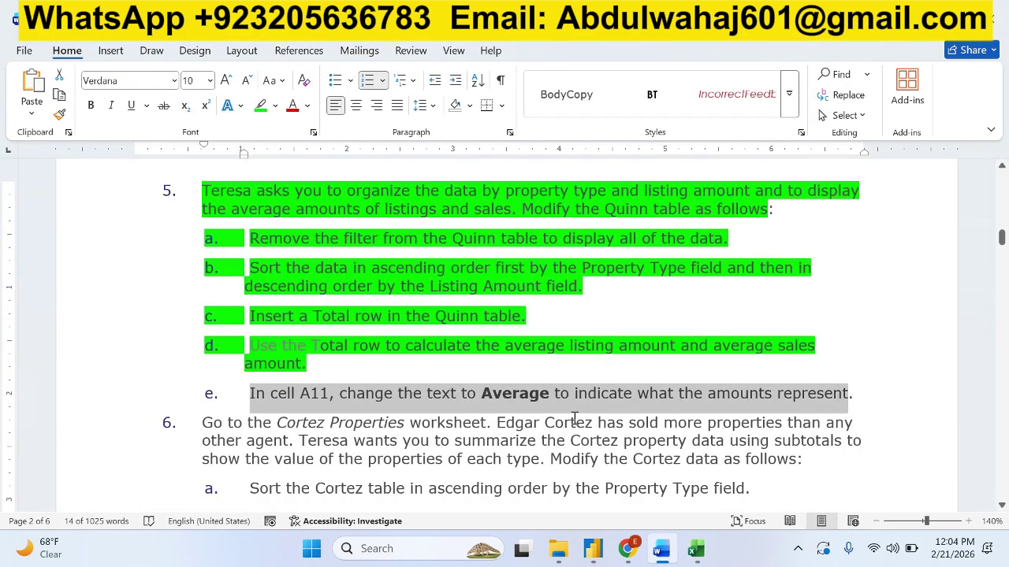
click(261, 105)
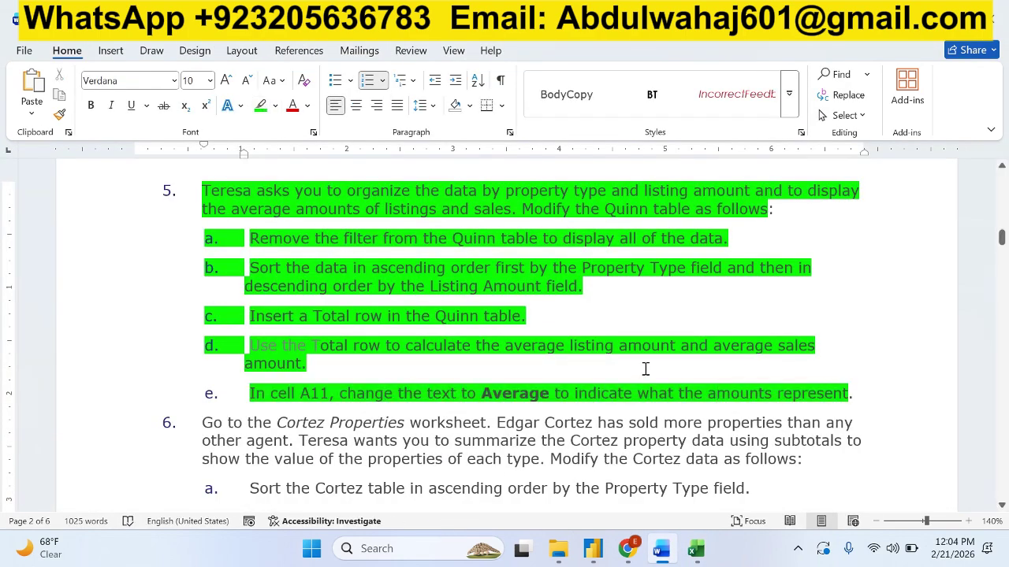
scroll(473, 290, down, 3)
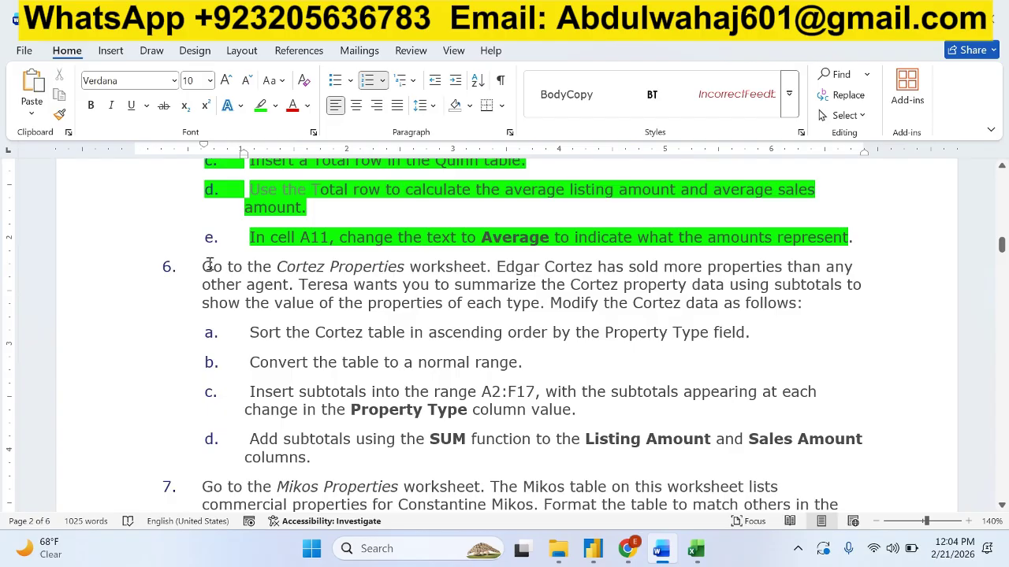
drag(284, 264, 792, 303)
click(260, 105)
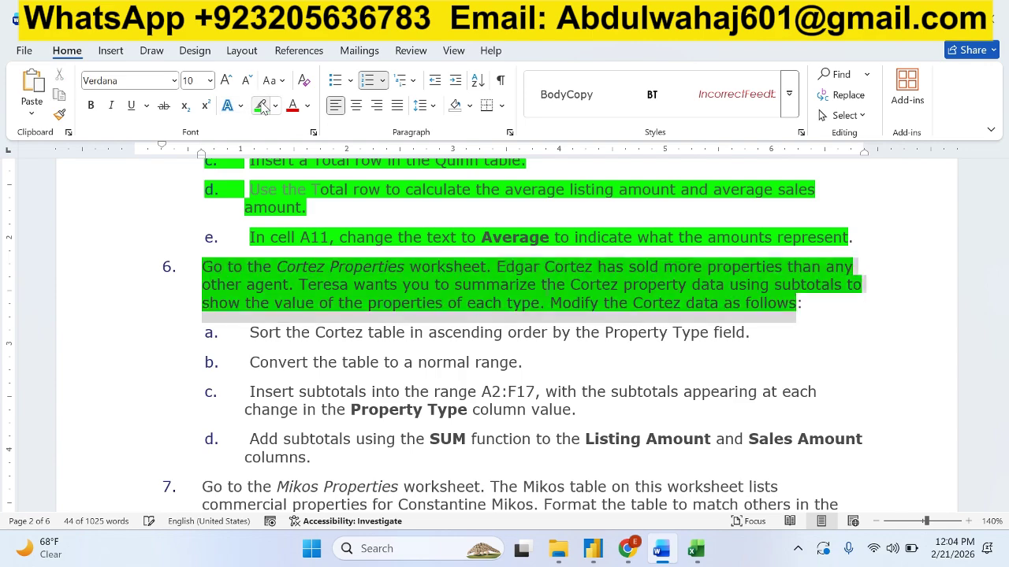
click(401, 442)
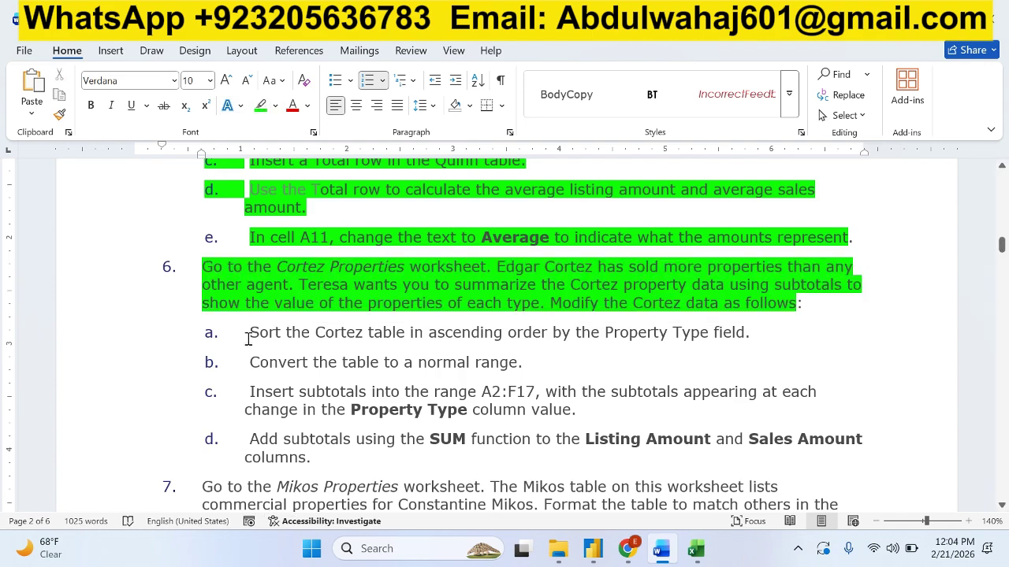
Go to the Cortez table on Excel's Cortez Properties worksheet, and select the start of instruction 6a about sorting in Word
click(695, 549)
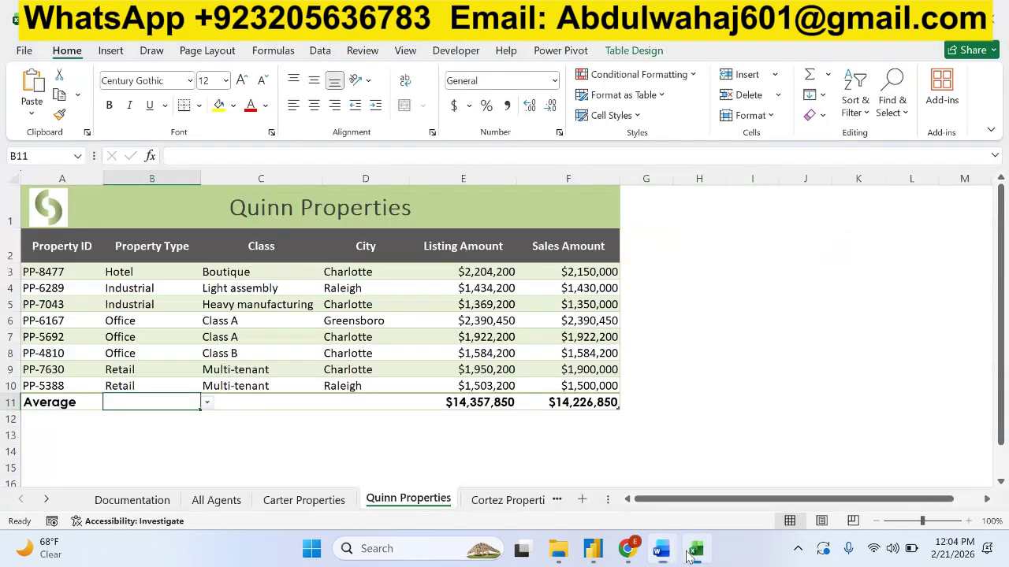
click(480, 505)
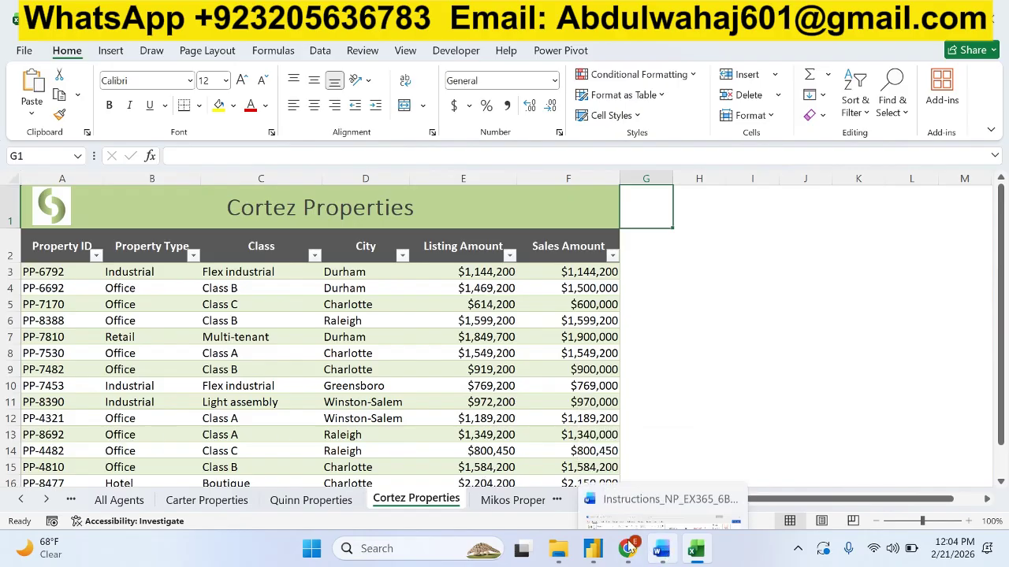
click(340, 392)
click(661, 549)
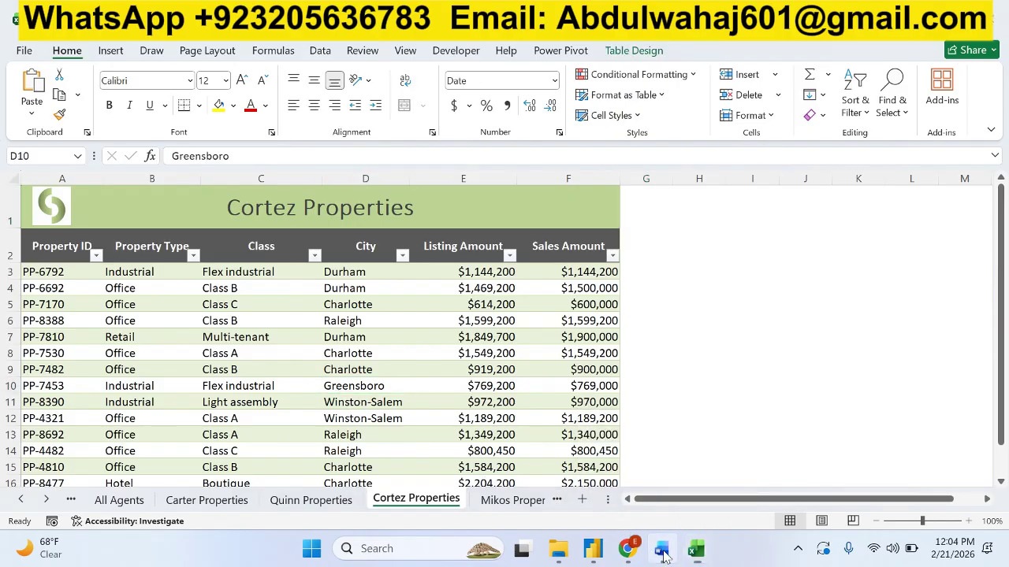
drag(252, 333, 605, 351)
In Excel, sort the Cortez table in ascending order by the Property Type field
click(706, 549)
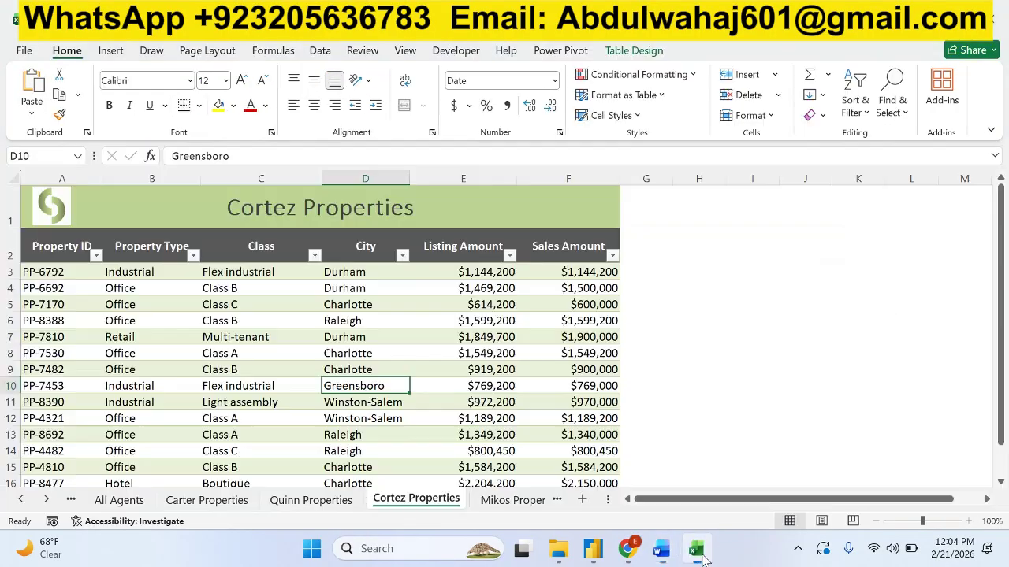
click(704, 556)
click(704, 558)
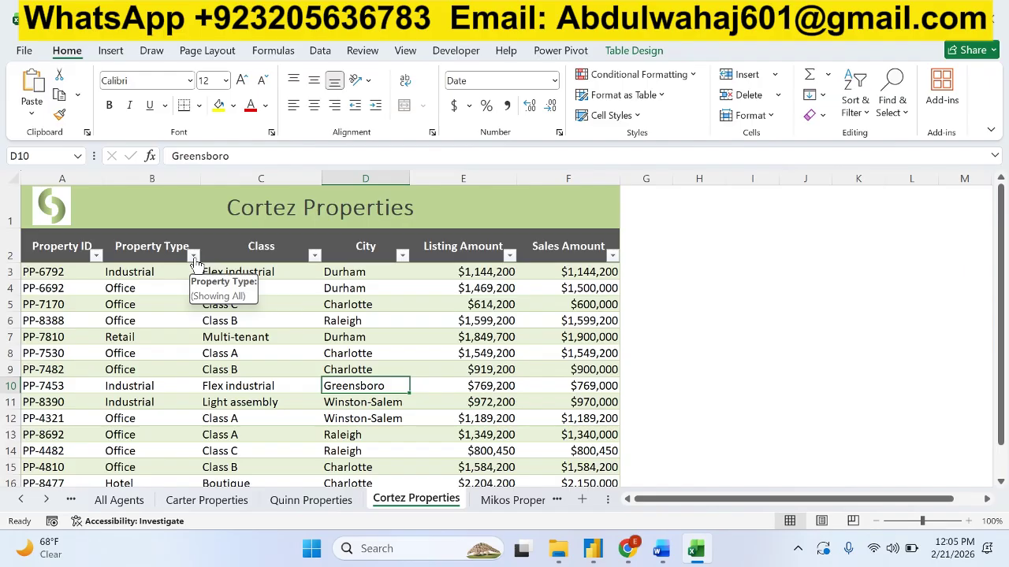
click(193, 256)
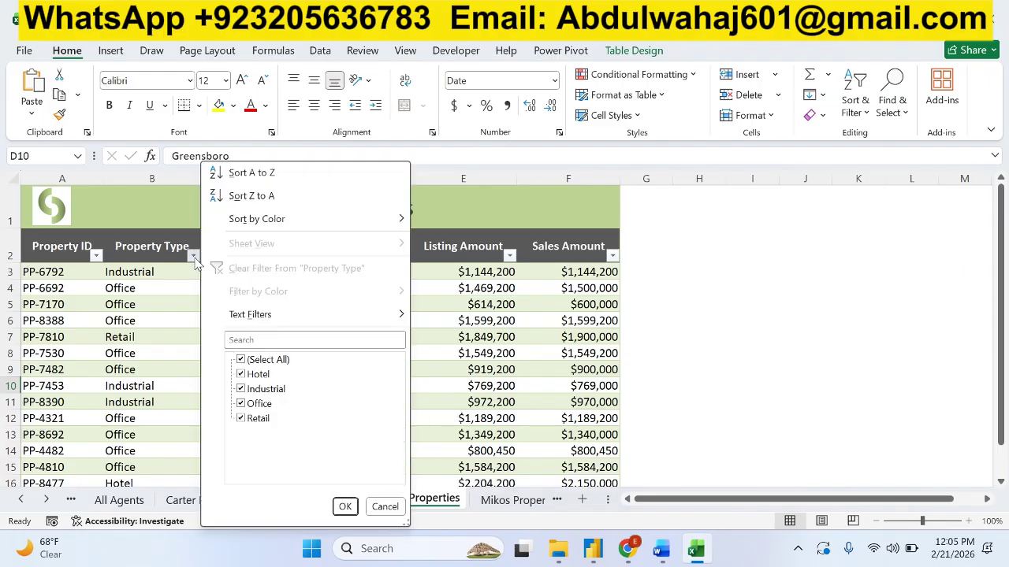
click(235, 175)
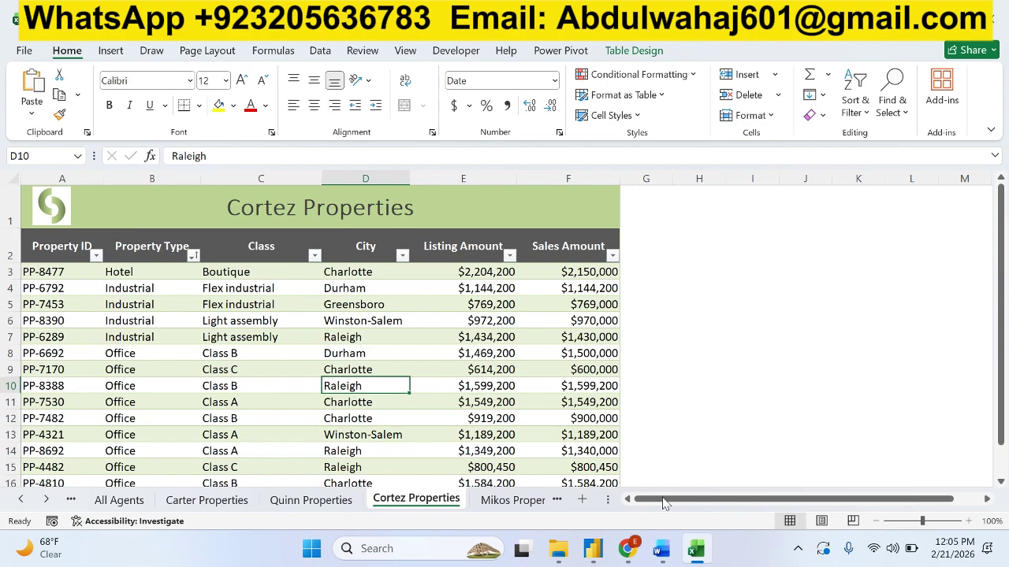
In Word, highlight the selected part of instruction 6a in bright green, and select instruction 6b about converting the table
click(661, 550)
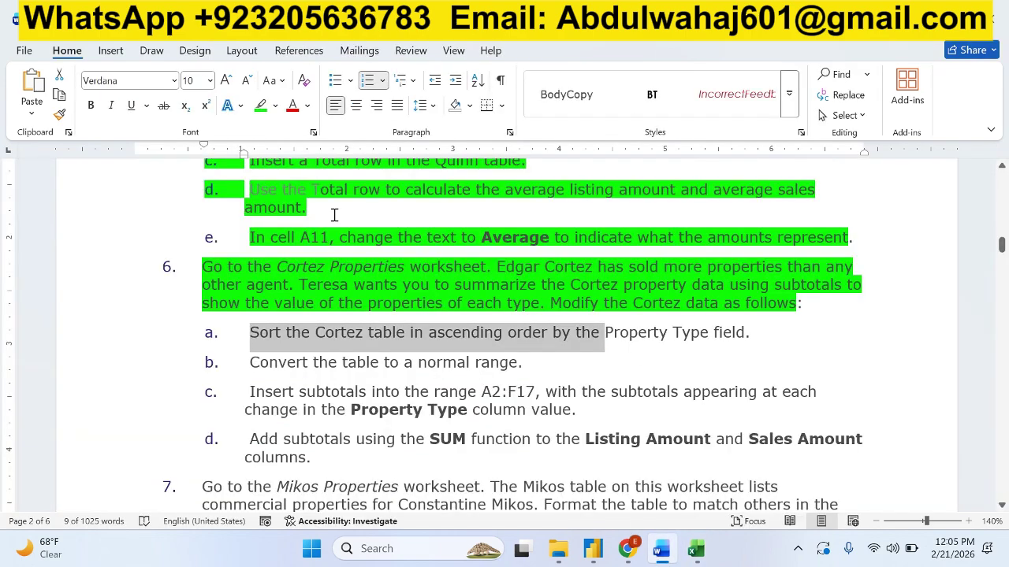
click(260, 105)
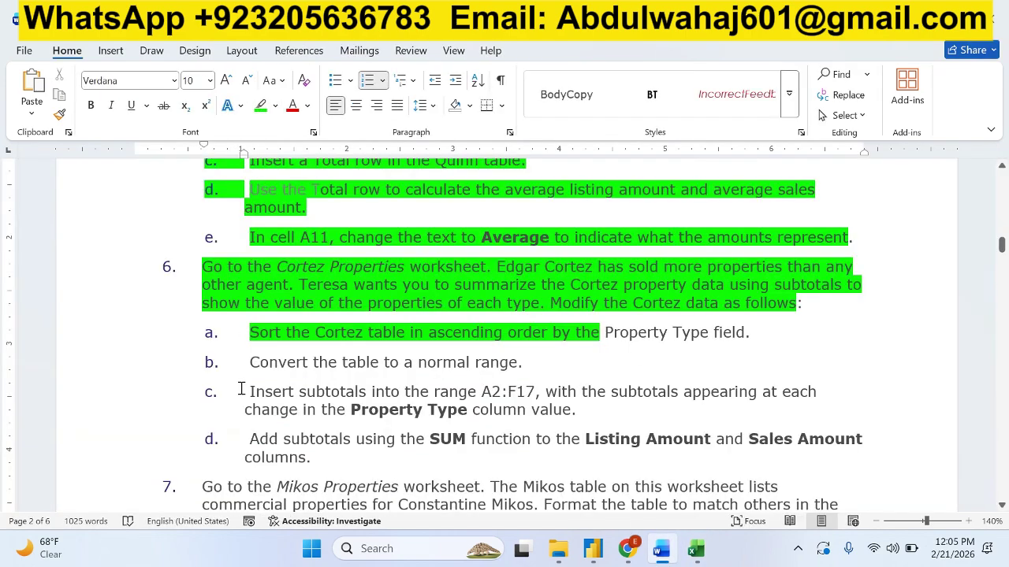
drag(307, 364, 523, 364)
In Excel, convert the Cortez table to a normal range
click(695, 550)
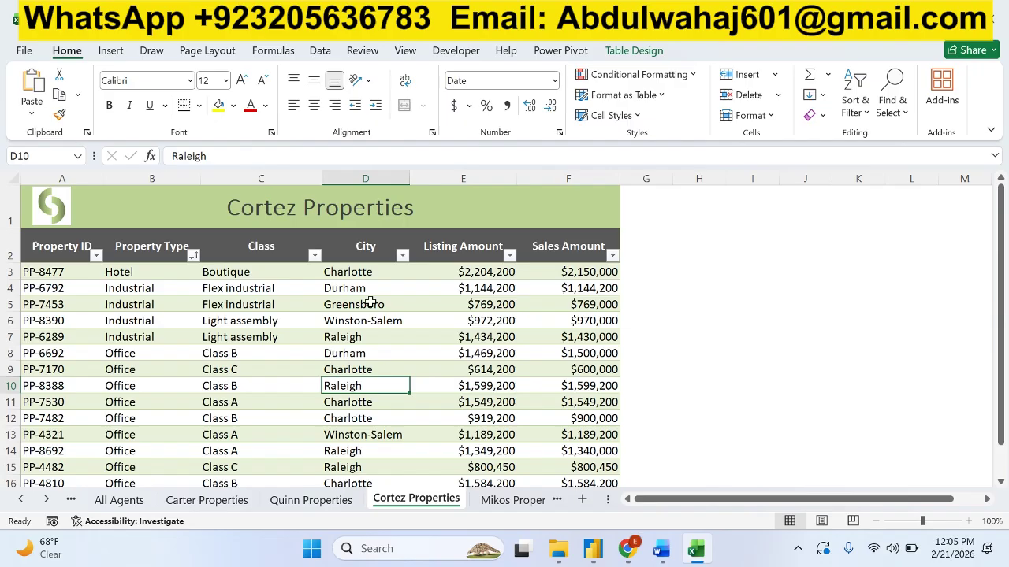
click(645, 51)
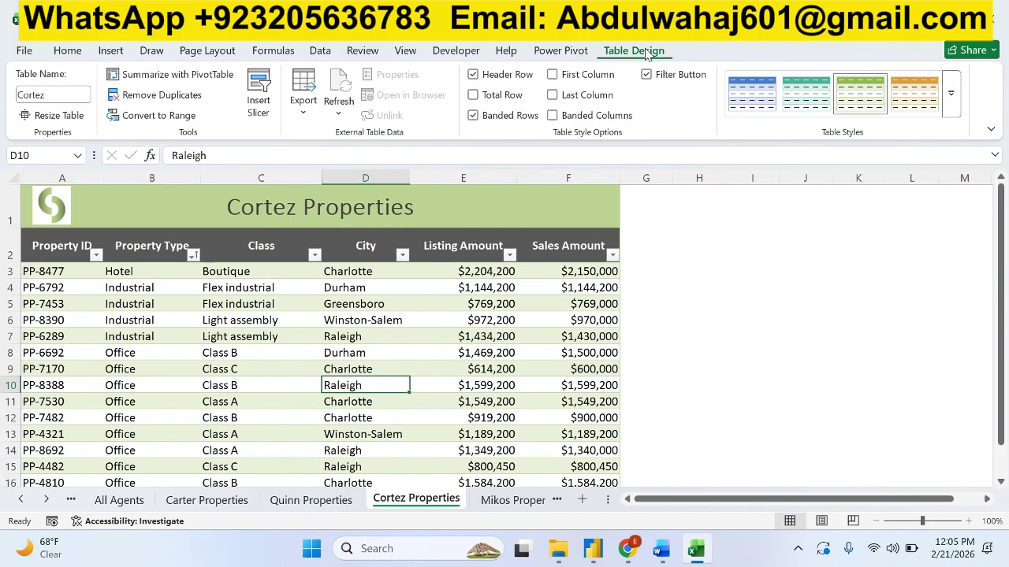
click(144, 115)
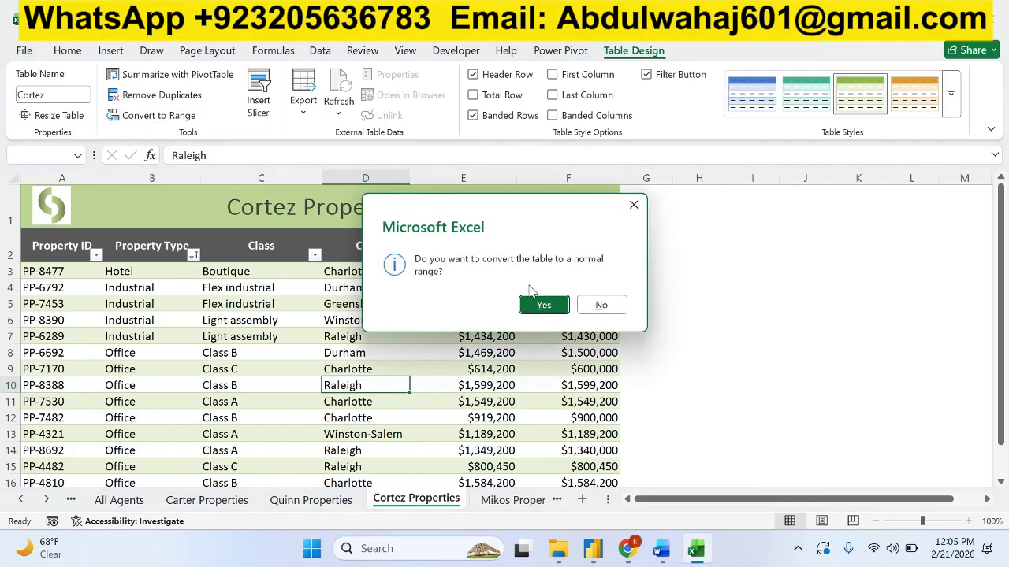
click(544, 306)
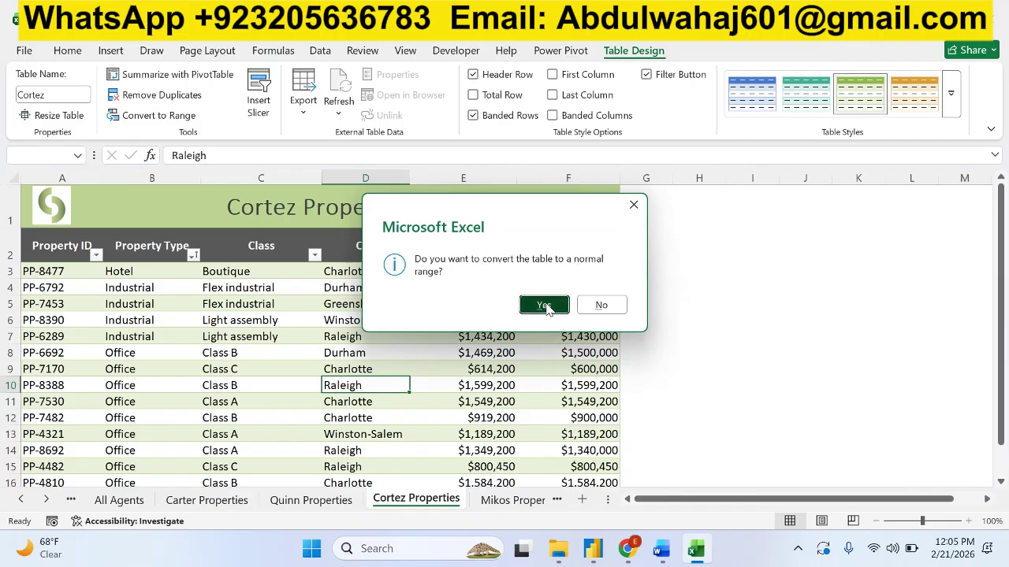
Highlight instruction 6b in bright green in Word, and select instruction 6c about inserting subtotals
click(660, 549)
click(263, 107)
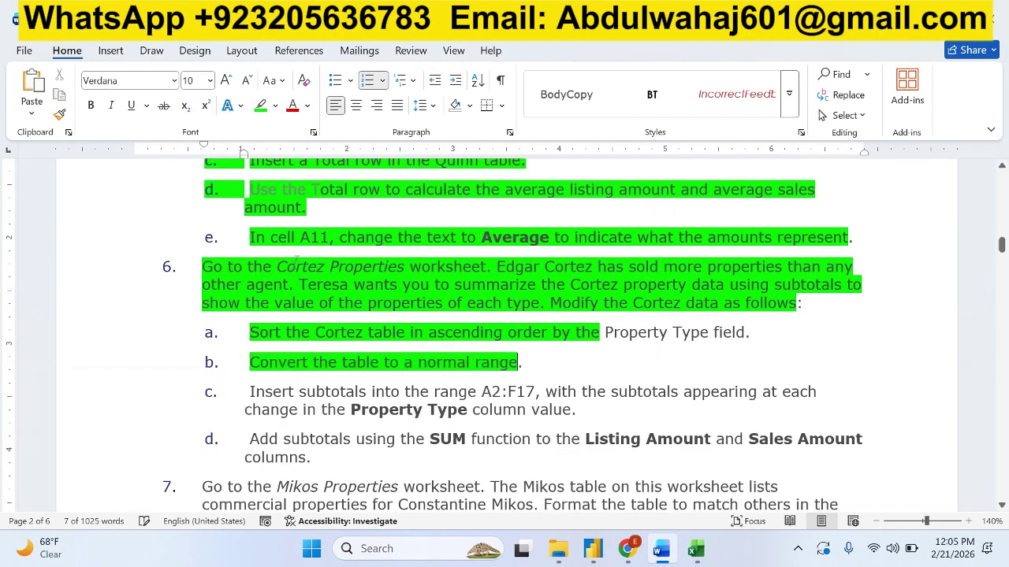
scroll(339, 315, down, 5)
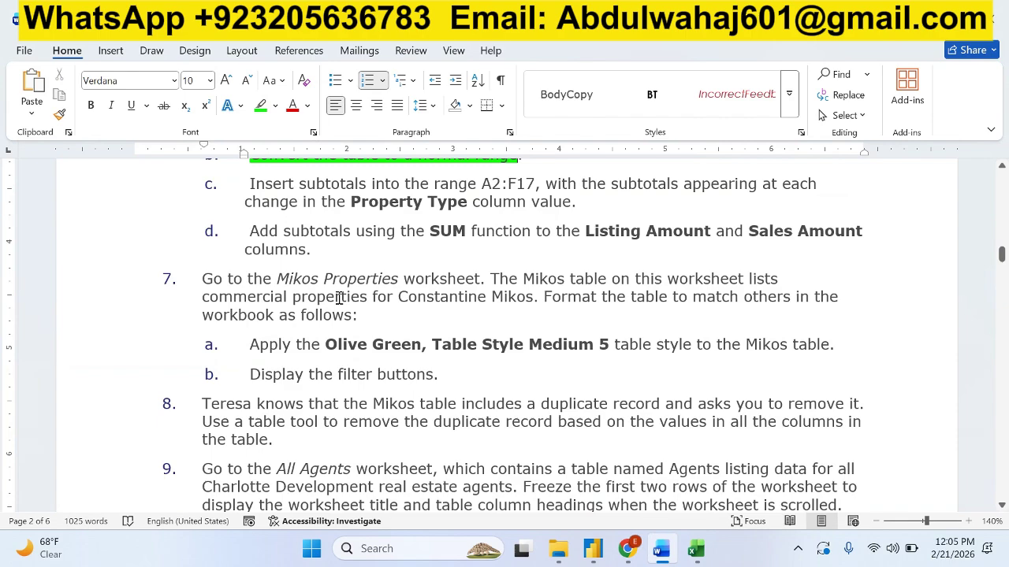
scroll(339, 298, up, 1)
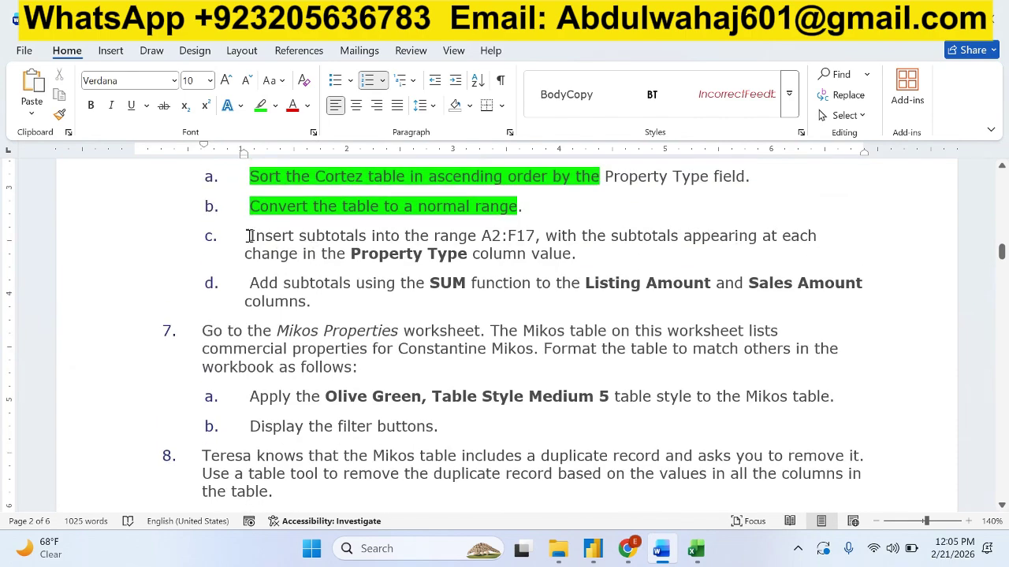
drag(247, 235, 821, 249)
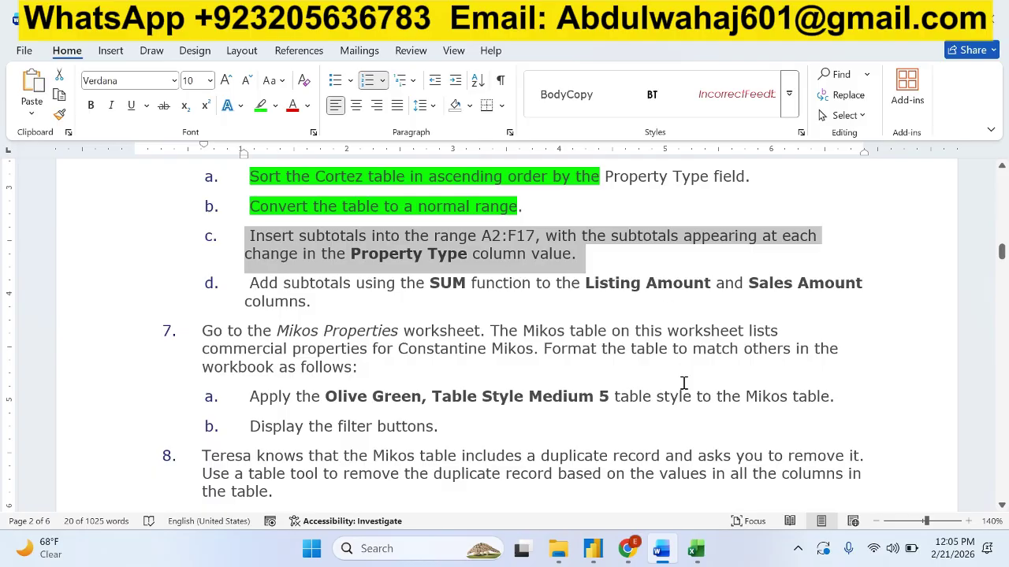
In Excel, start inserting subtotals into the Cortez data range, grouping them at each change in Property Type
click(695, 548)
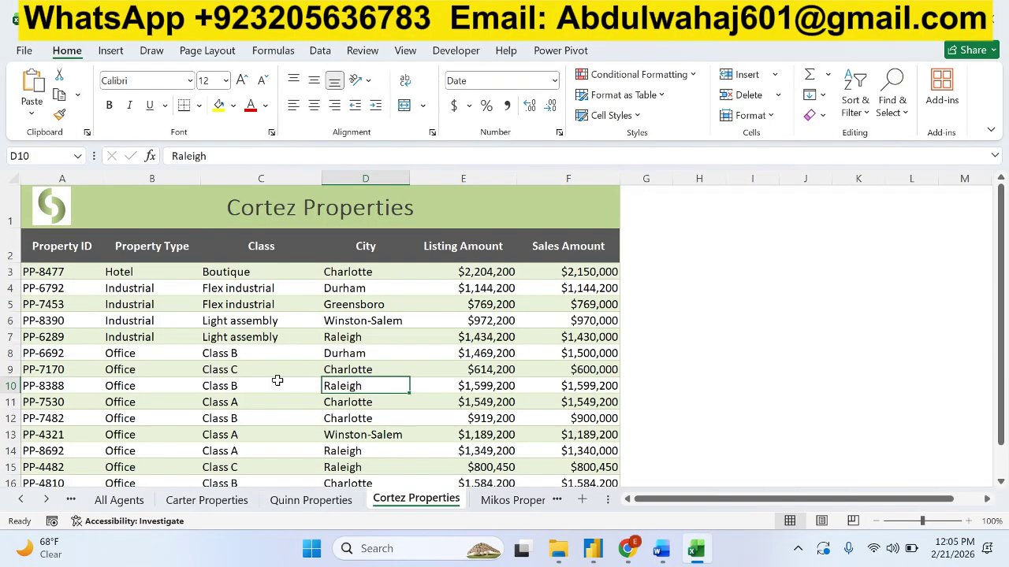
click(234, 353)
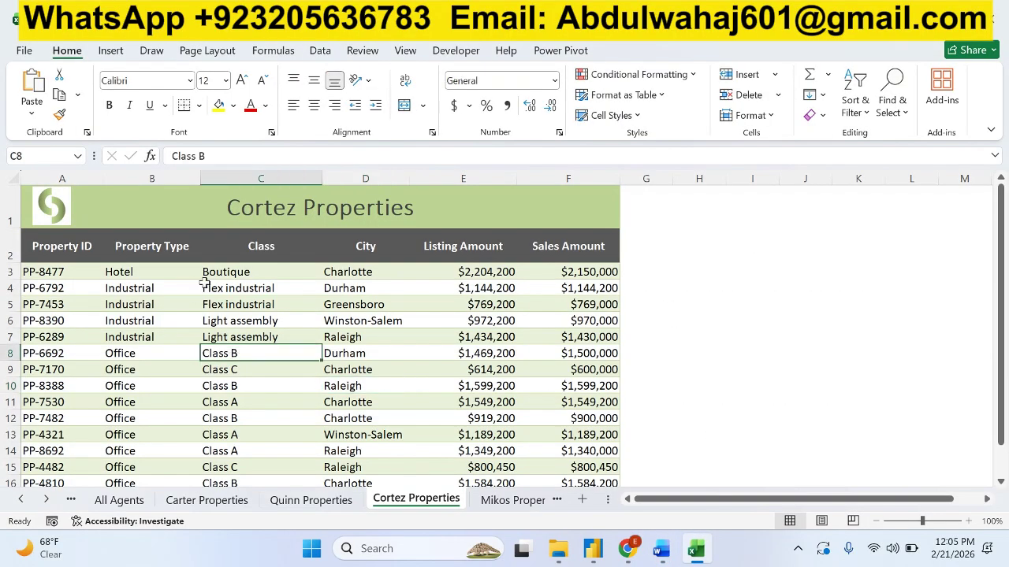
click(662, 556)
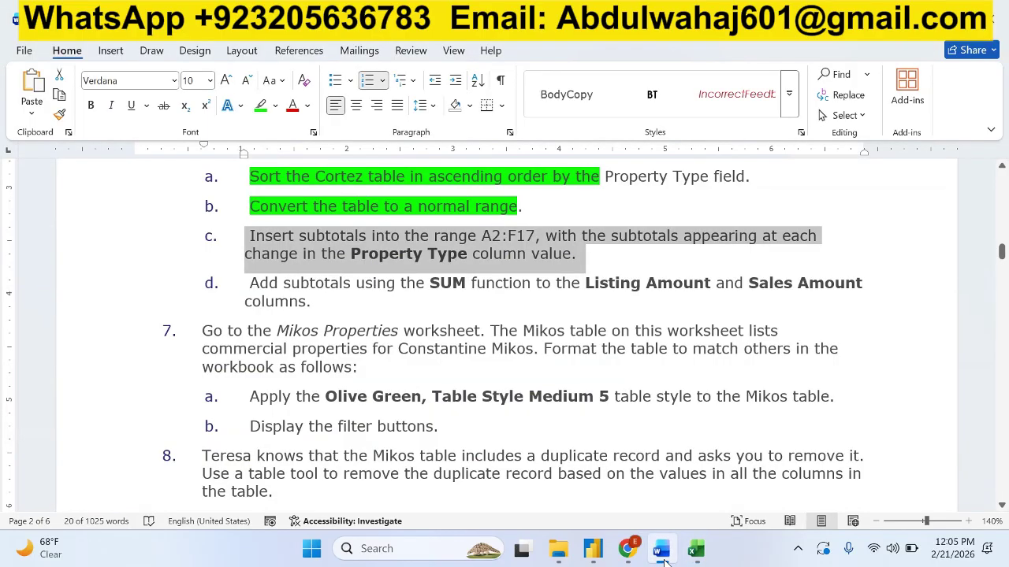
click(663, 558)
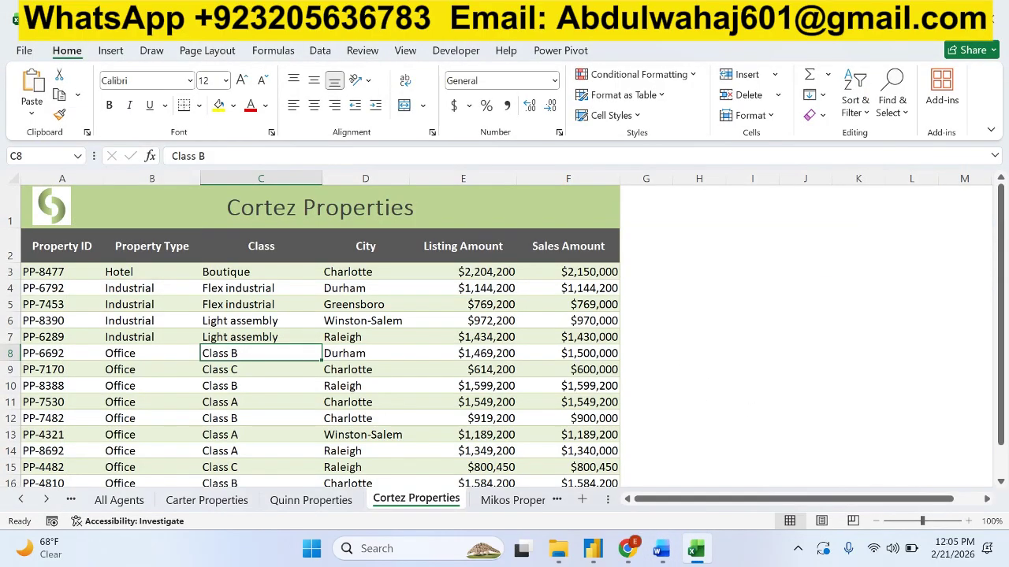
click(320, 52)
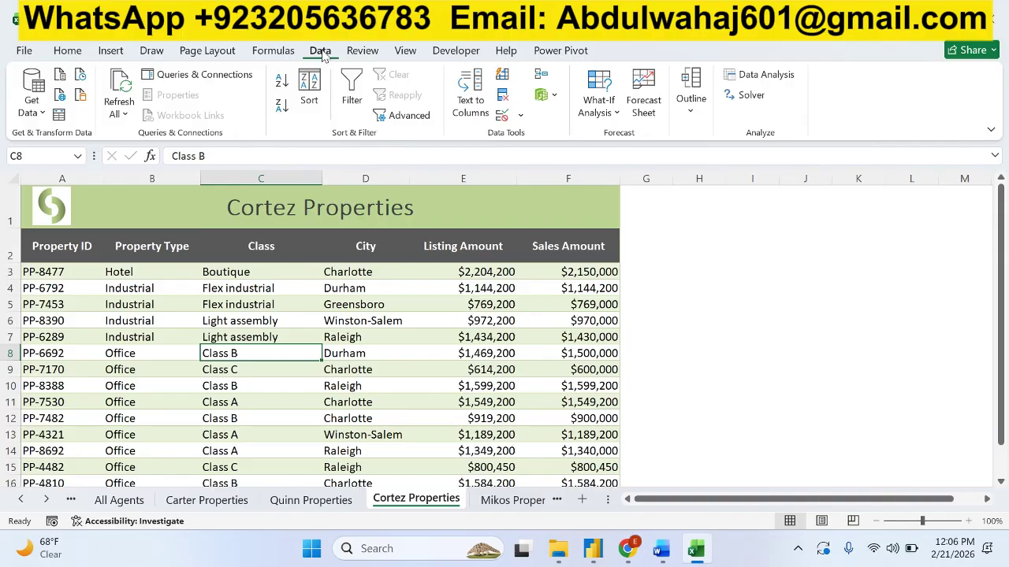
click(691, 101)
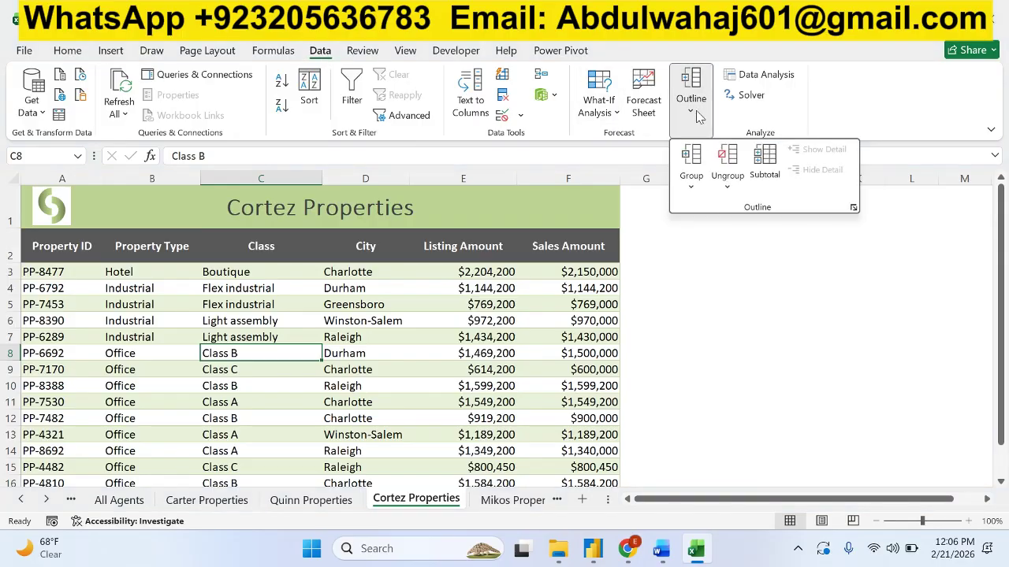
click(763, 167)
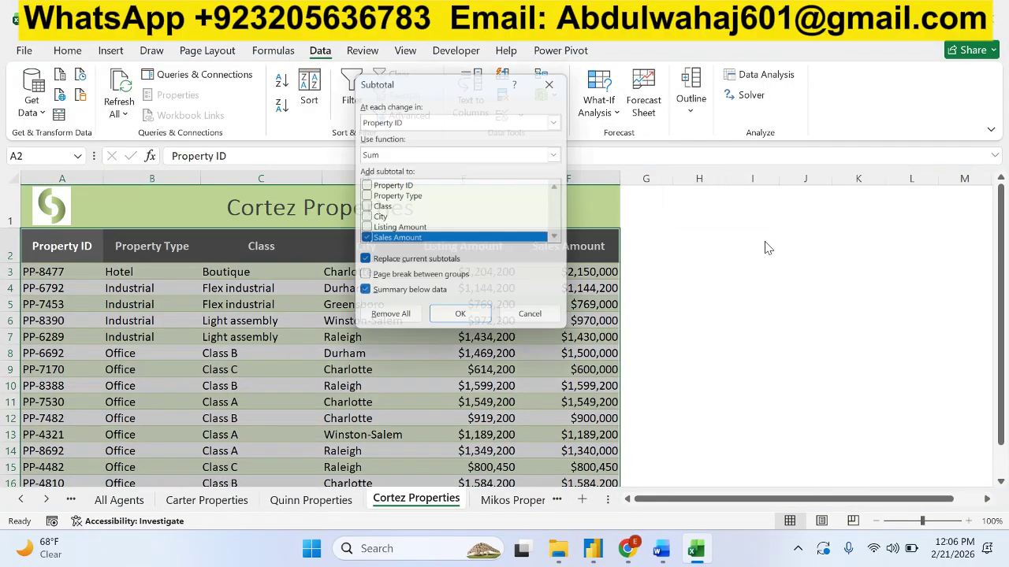
click(660, 551)
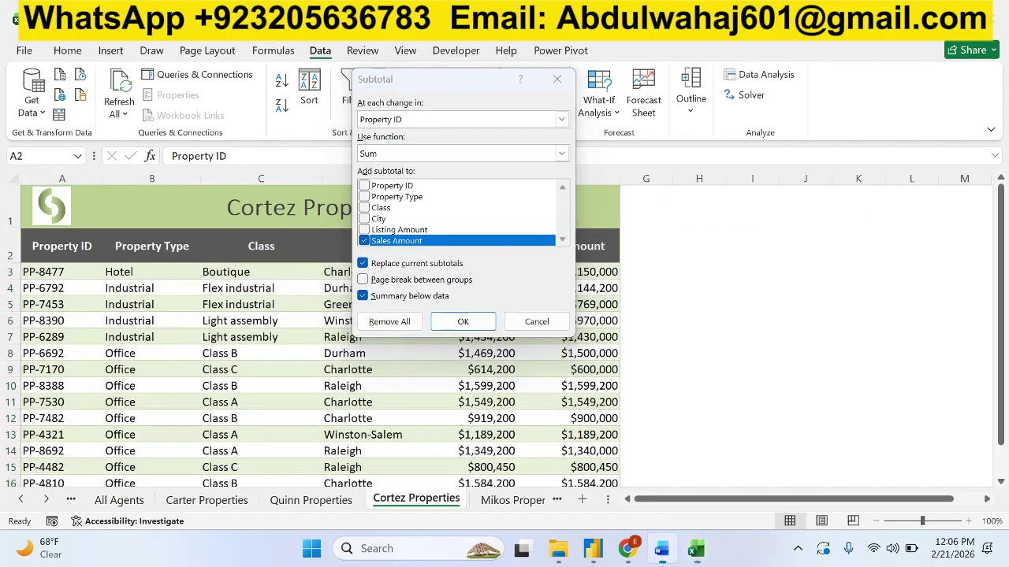
click(662, 556)
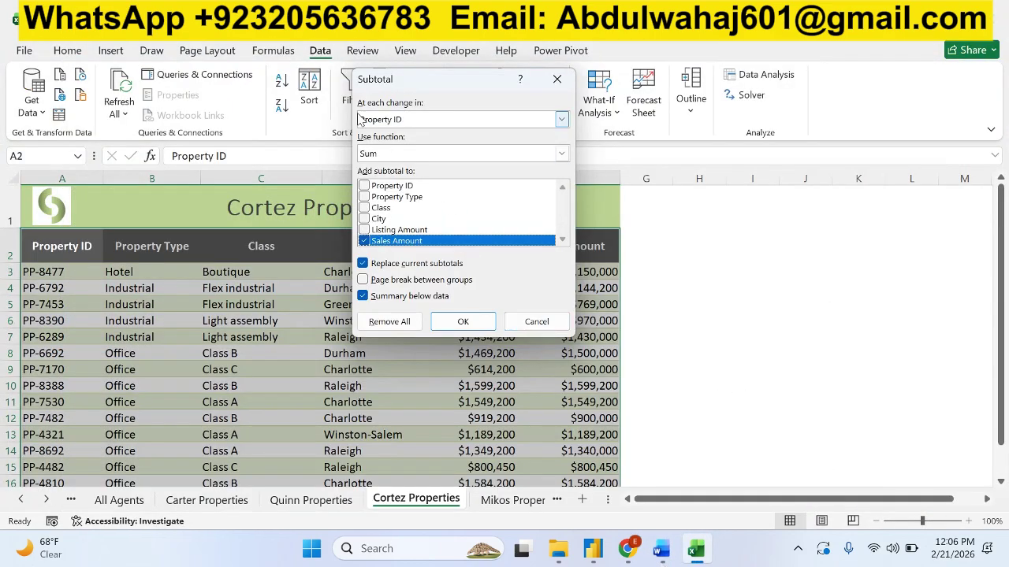
click(660, 551)
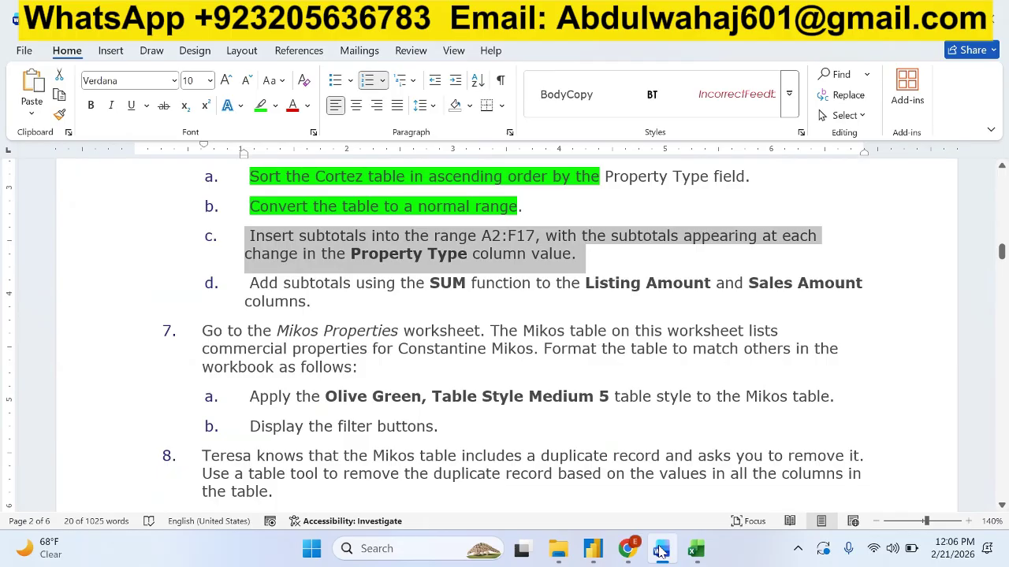
click(660, 552)
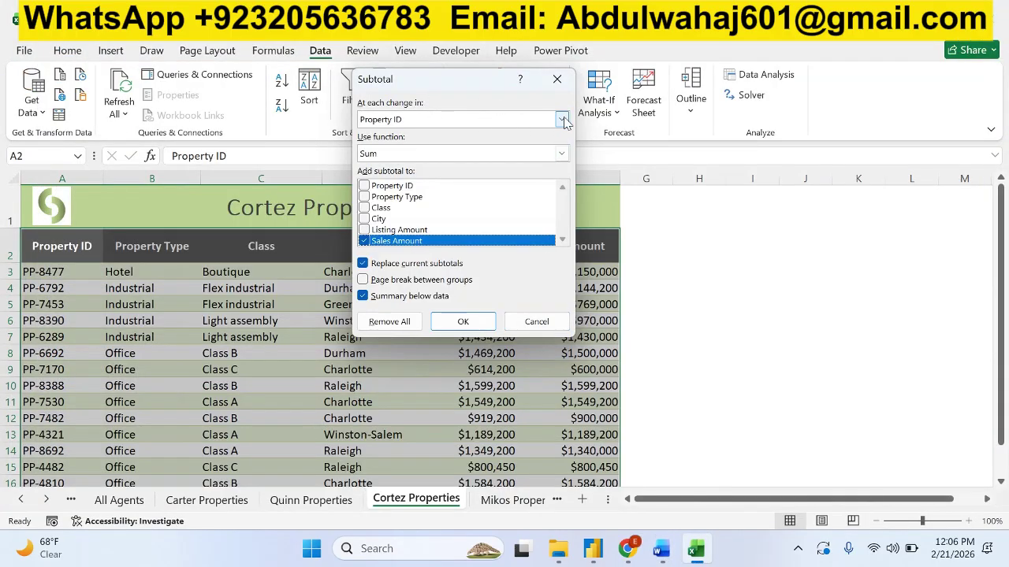
click(562, 119)
click(516, 144)
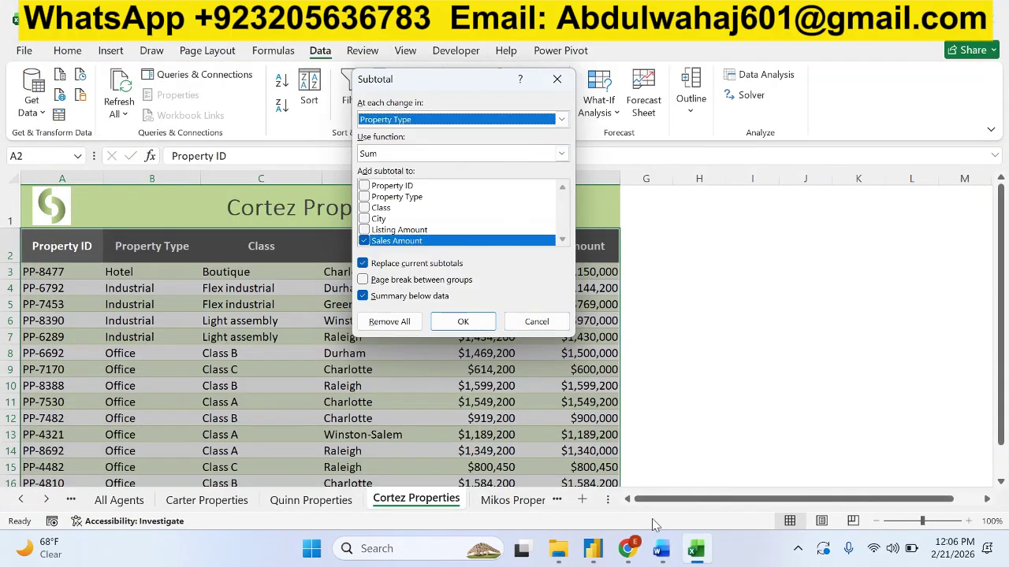
Include Listing Amount along with Sales Amount in the Sum subtotals and apply them to the Cortez data
click(660, 552)
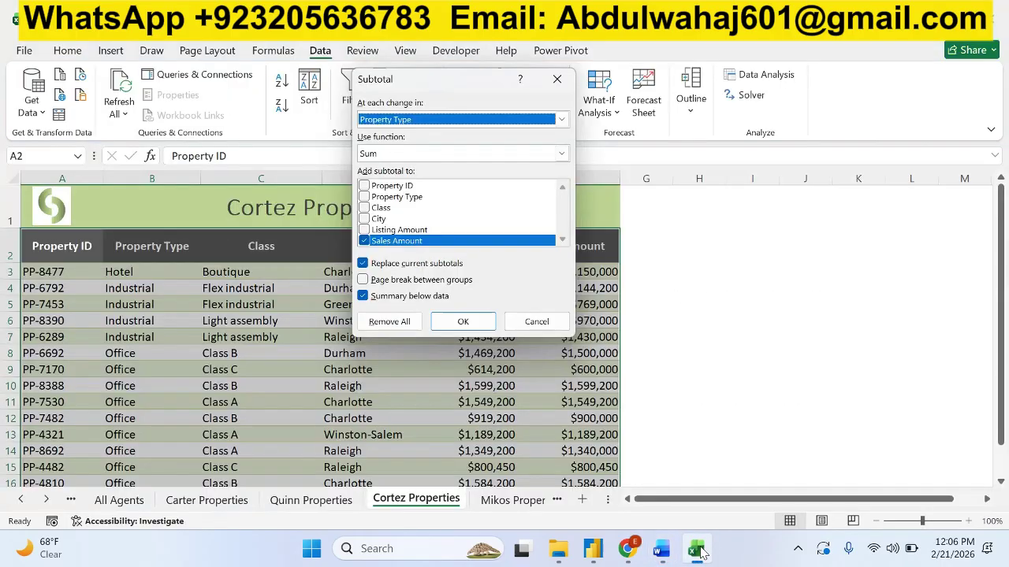
click(695, 549)
click(365, 230)
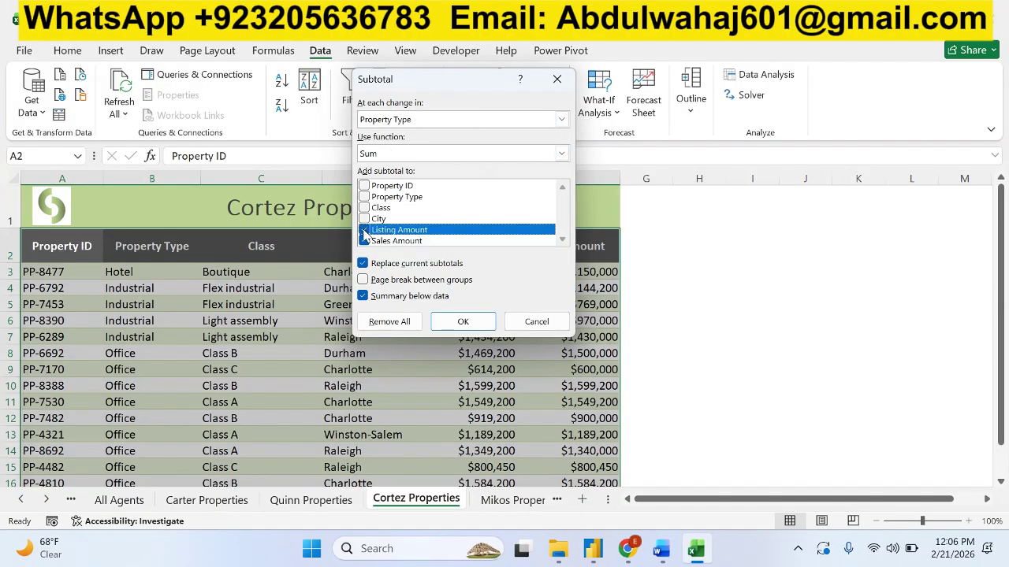
click(471, 324)
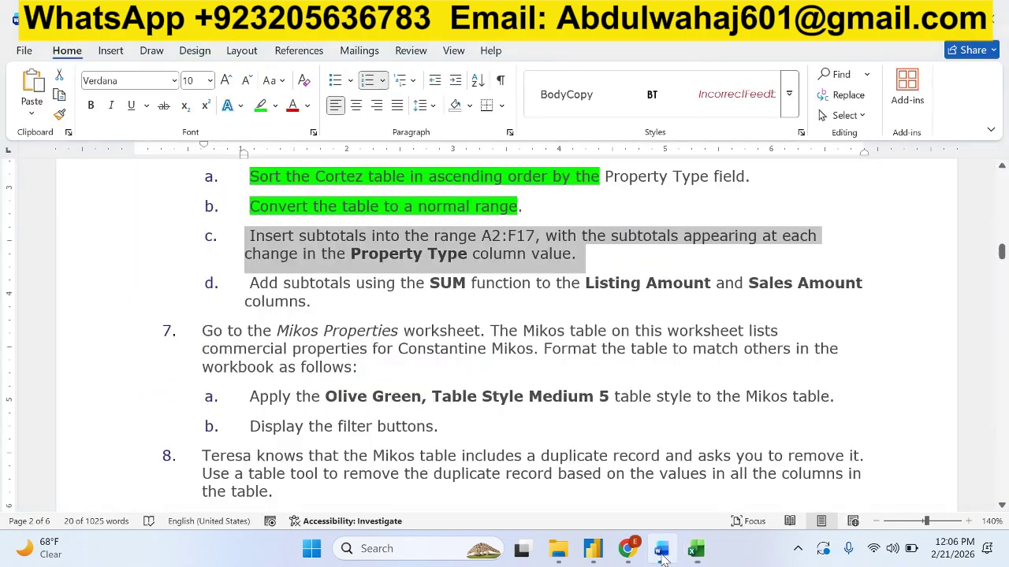
In Word, highlight instructions 6c and 6d in bright green, and select instruction 7 about formatting the Mikos table
click(659, 550)
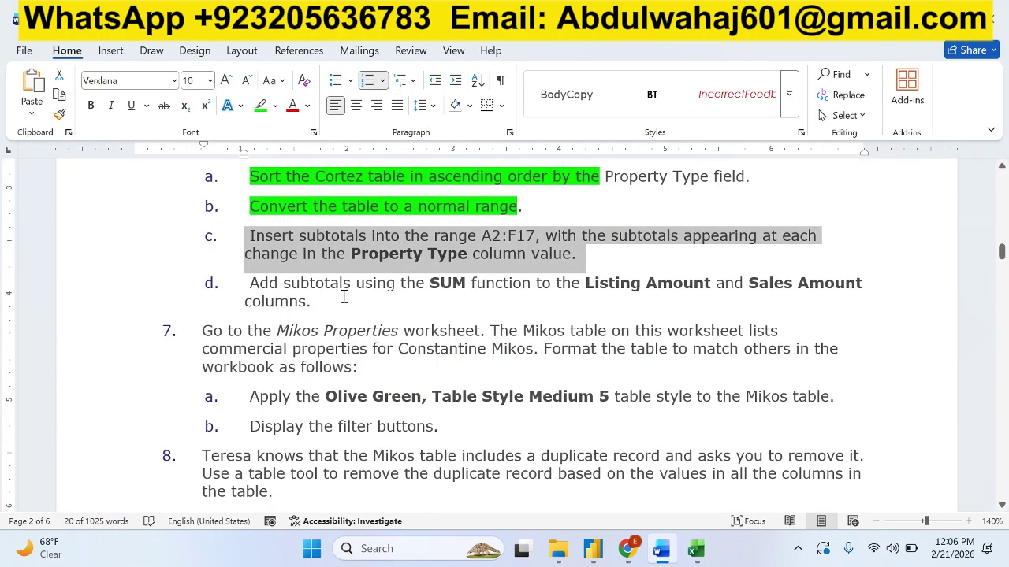
drag(344, 297, 241, 213)
click(304, 199)
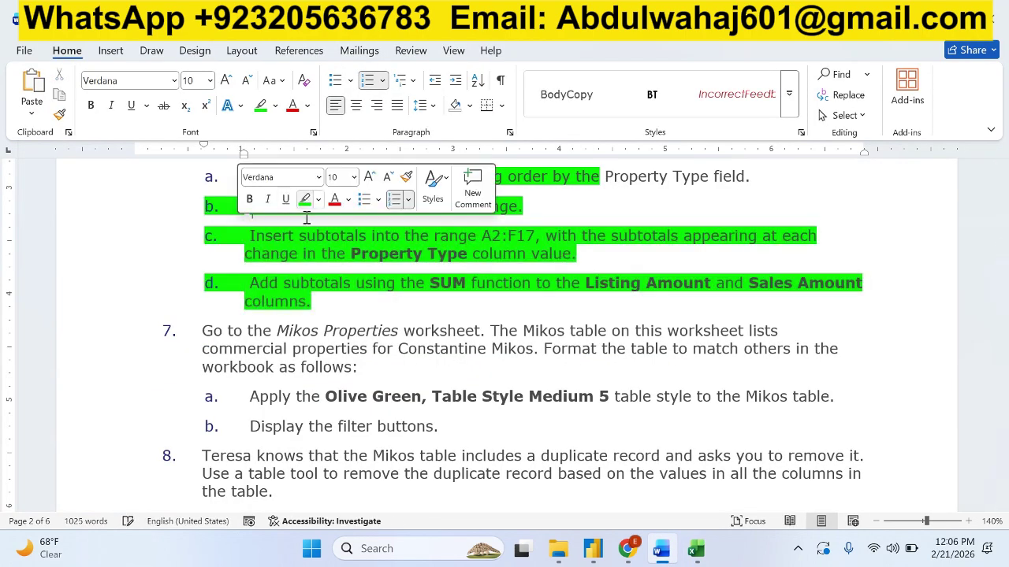
scroll(307, 268, down, 3)
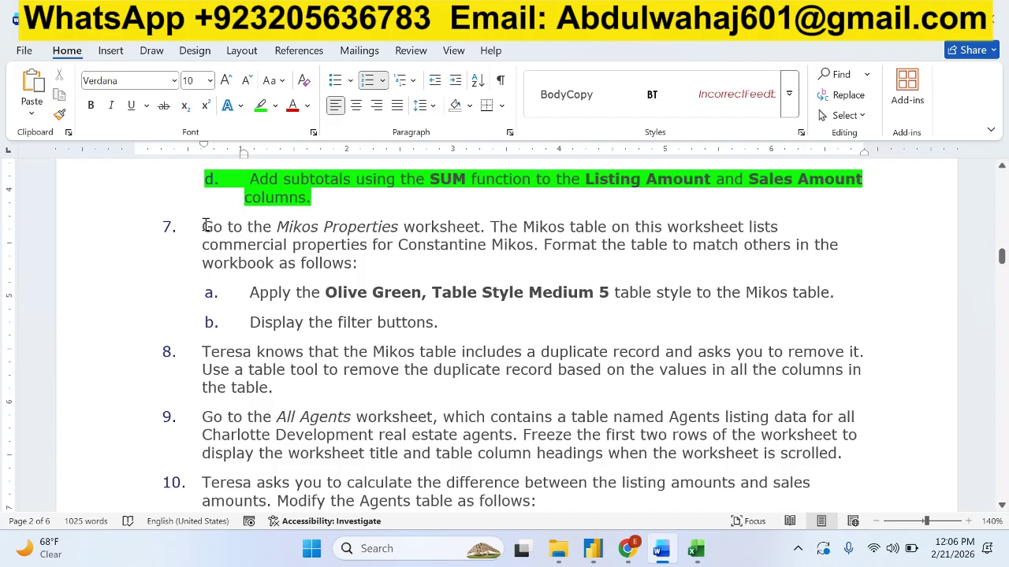
drag(237, 227, 573, 249)
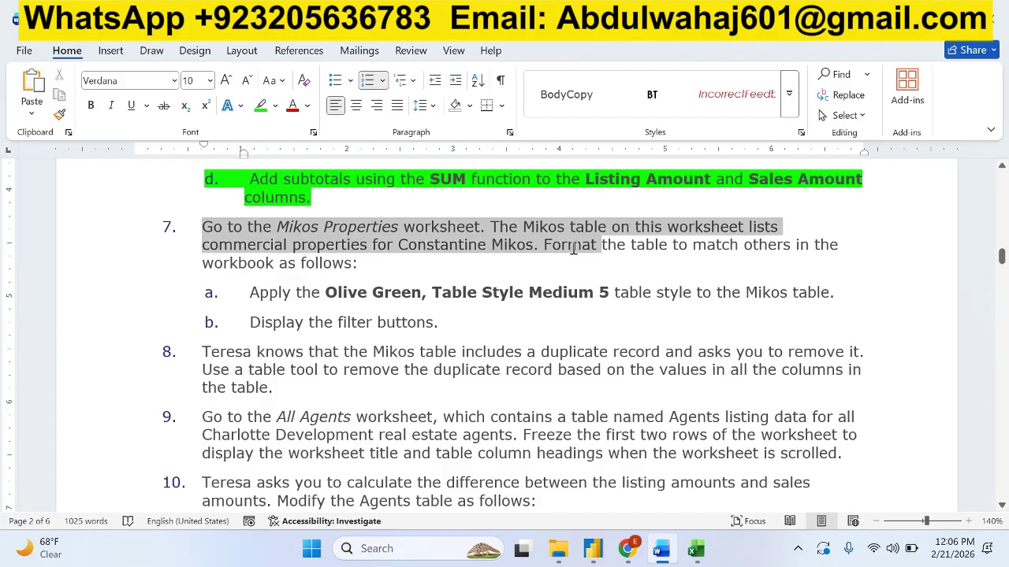
triple_click(556, 255)
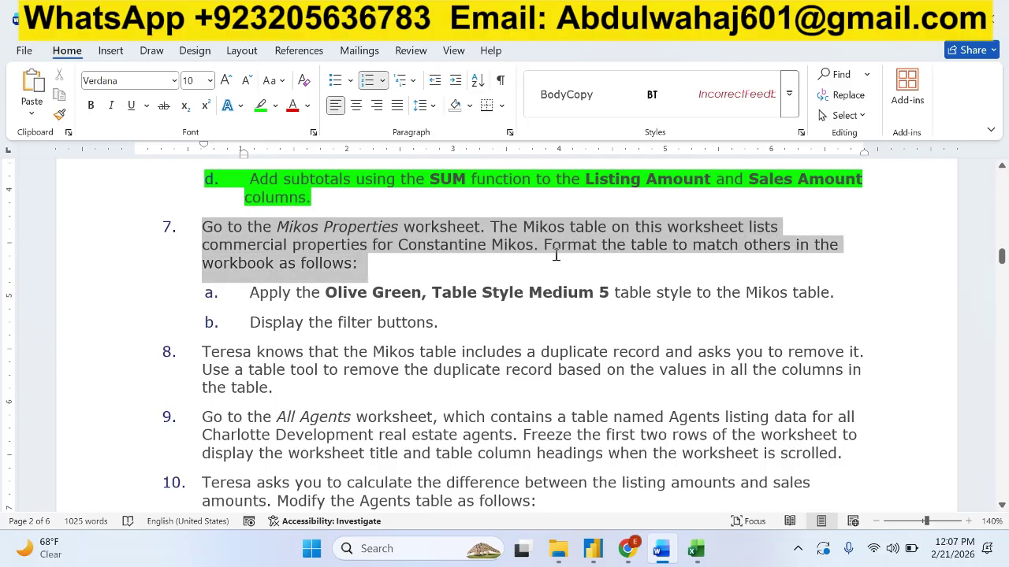
shift+click(545, 249)
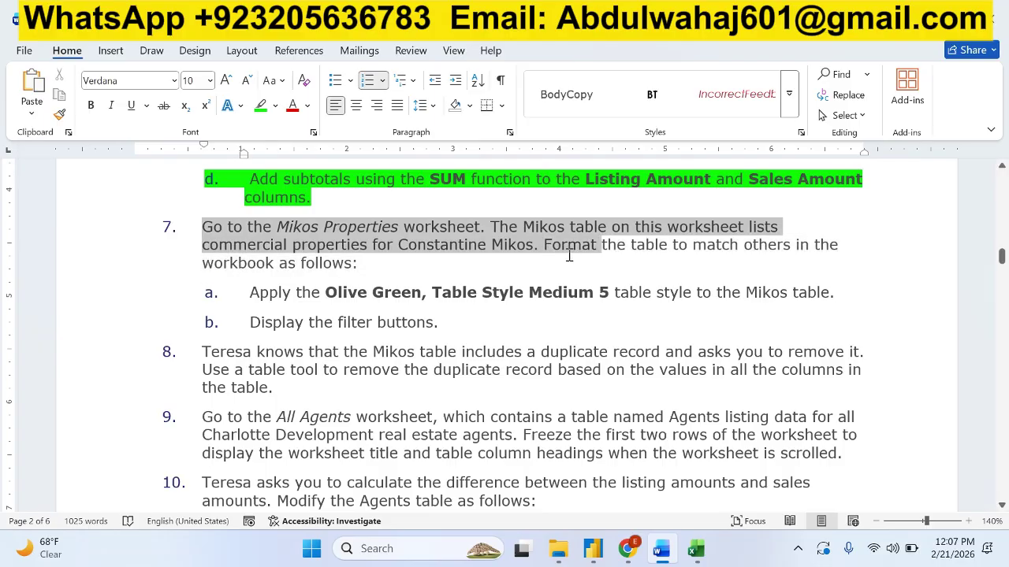
triple_click(570, 256)
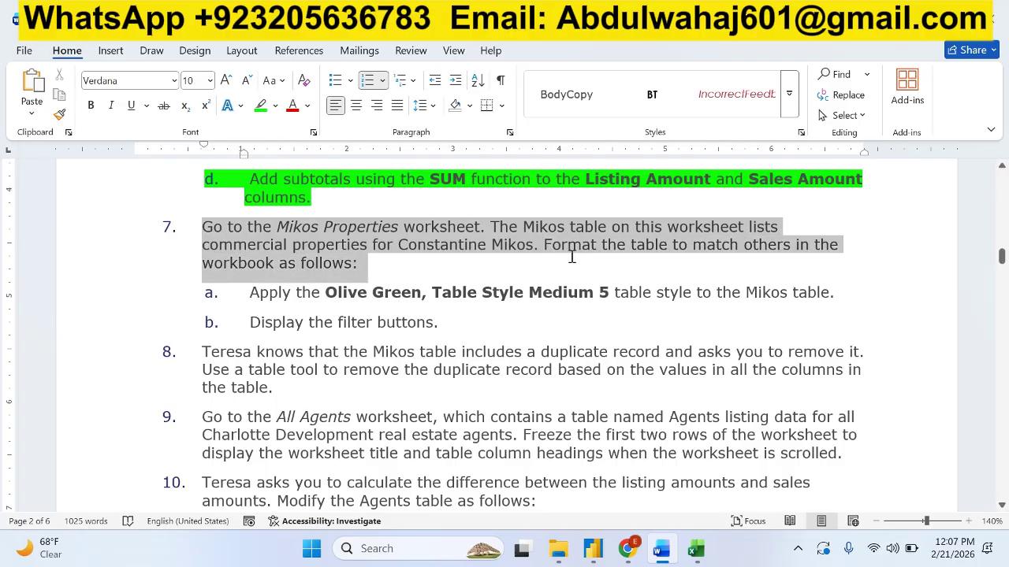
In Excel, apply the Olive Green, Table Style Medium 5 style to the table on the Mikos Properties worksheet
click(695, 549)
click(497, 499)
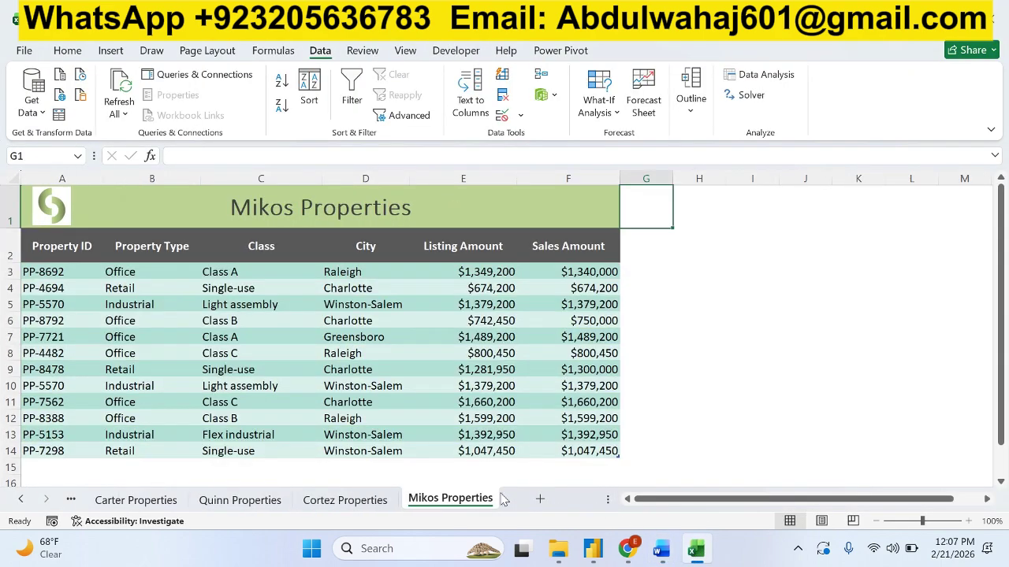
click(413, 401)
click(660, 550)
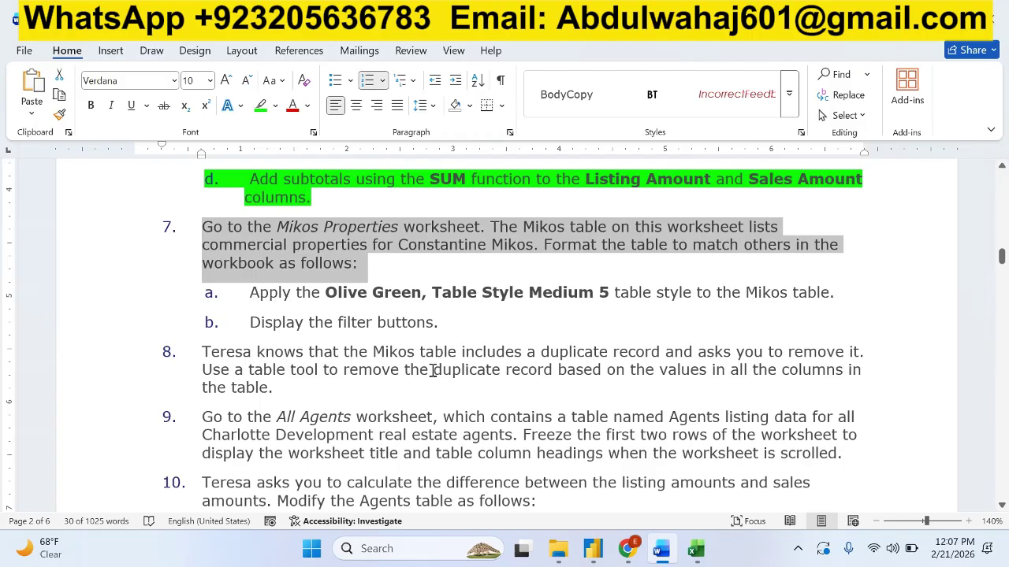
click(695, 549)
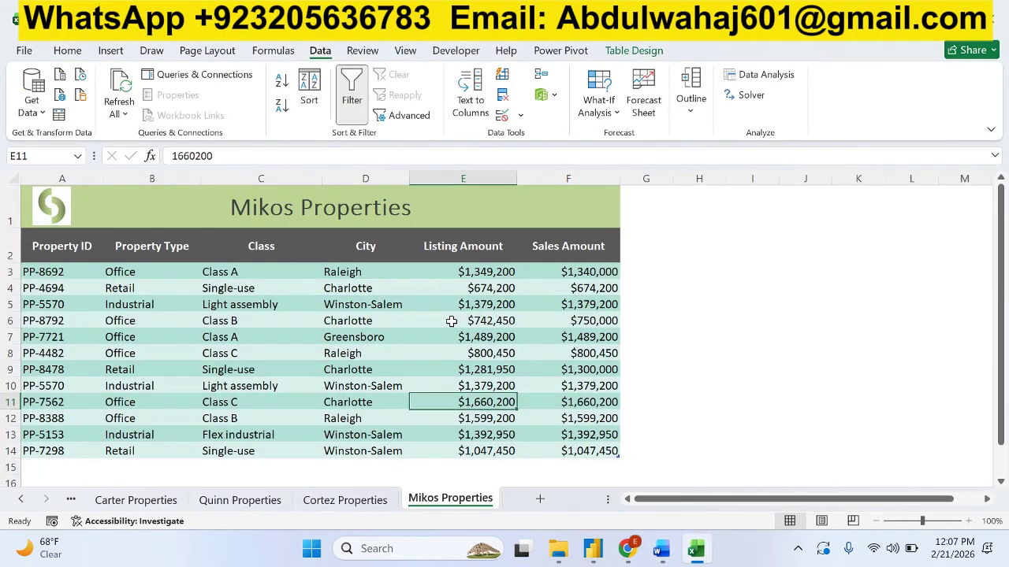
click(613, 57)
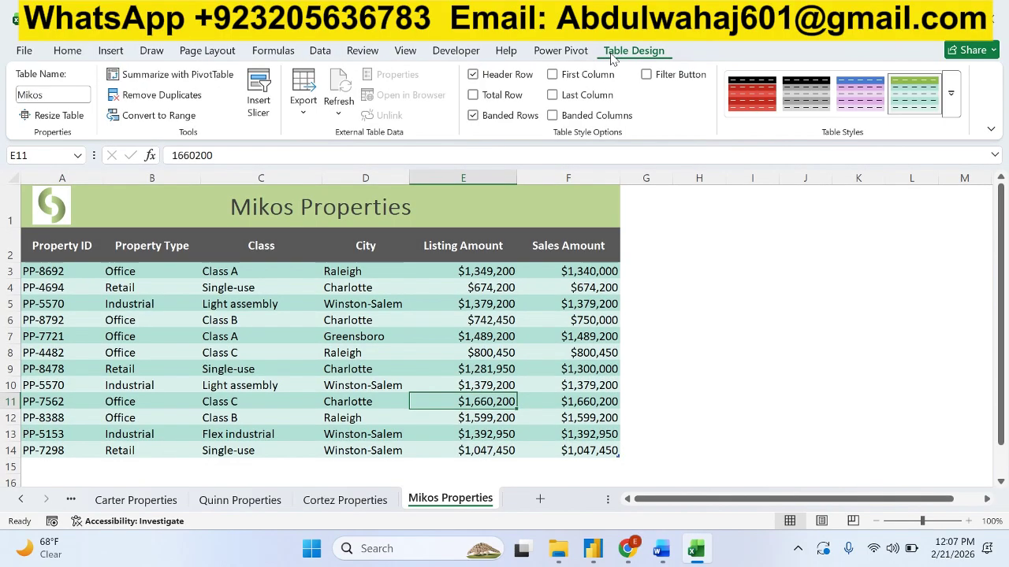
click(951, 104)
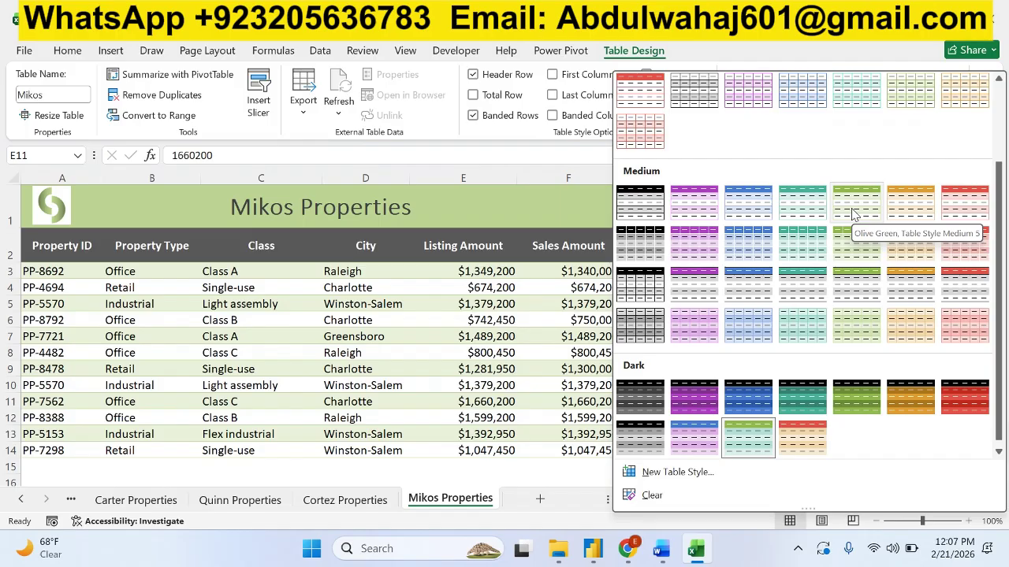
click(853, 211)
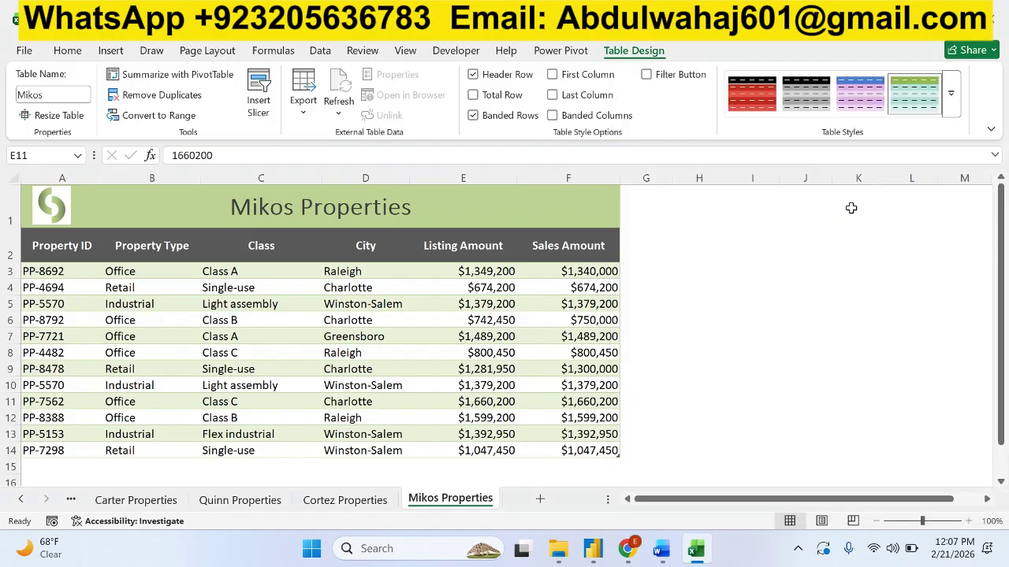
Check instruction 7b in Word, and display the filter buttons on the Mikos table in Excel
click(663, 557)
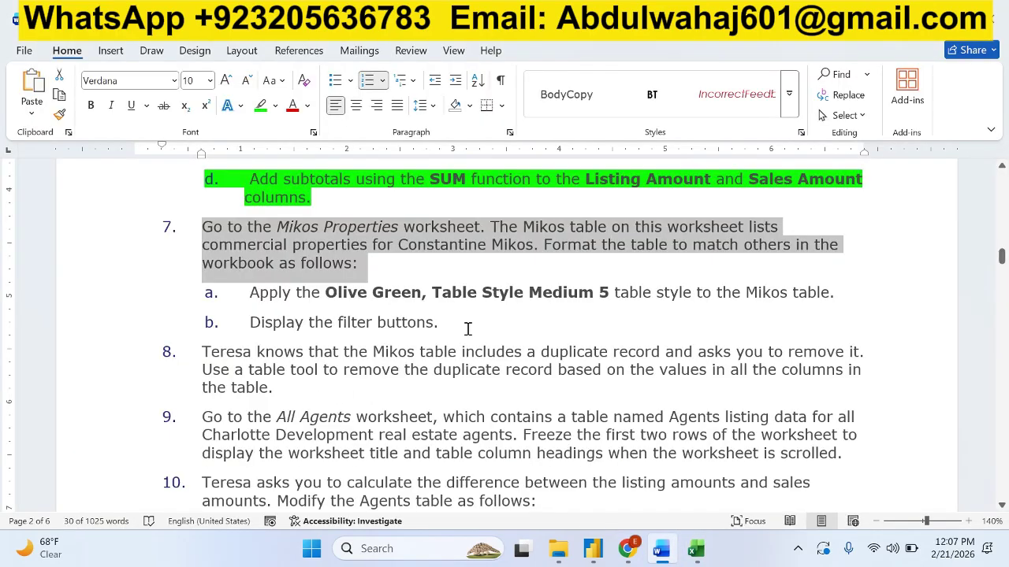
click(694, 554)
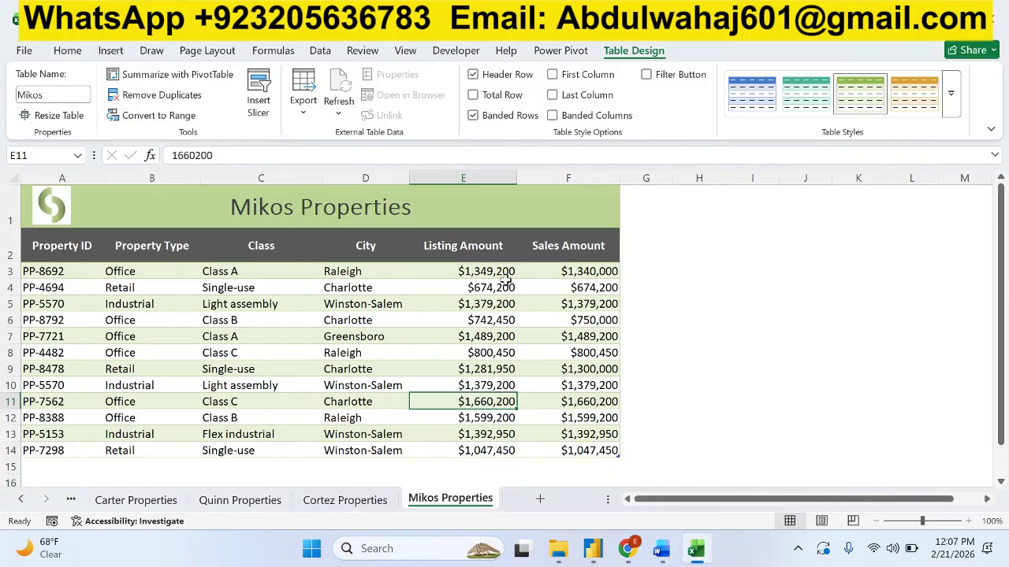
click(372, 353)
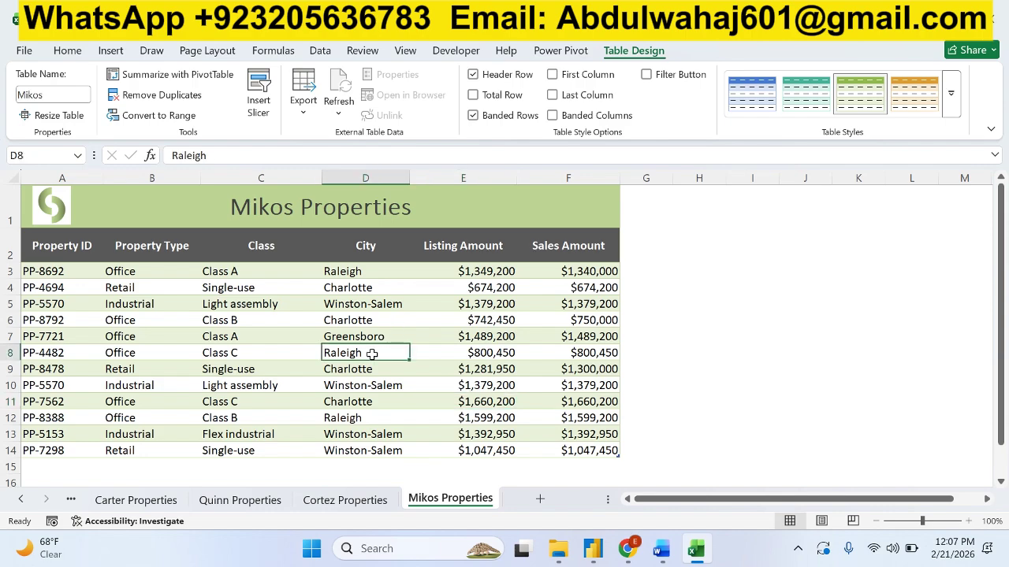
click(646, 75)
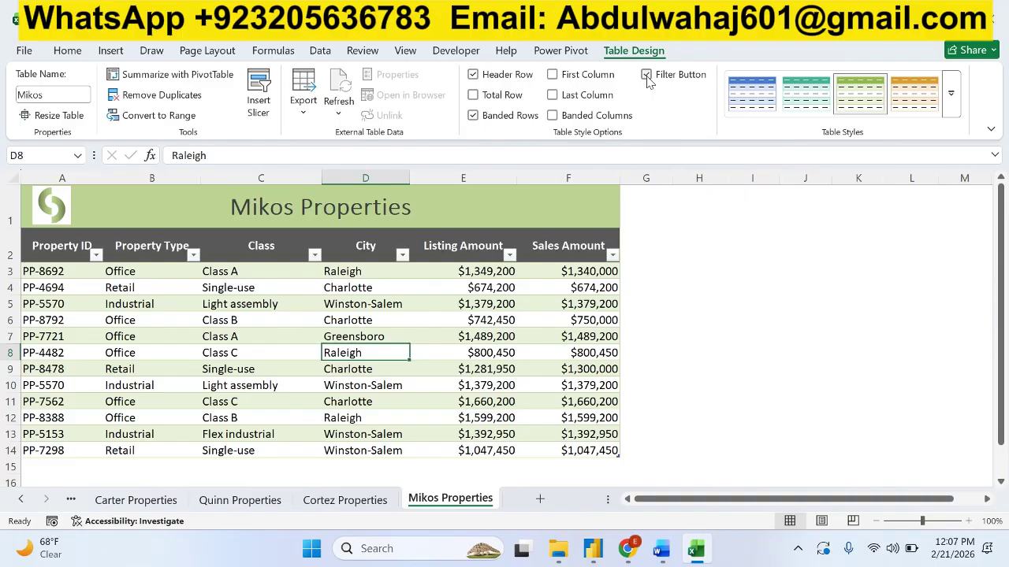
click(660, 552)
click(660, 554)
click(320, 50)
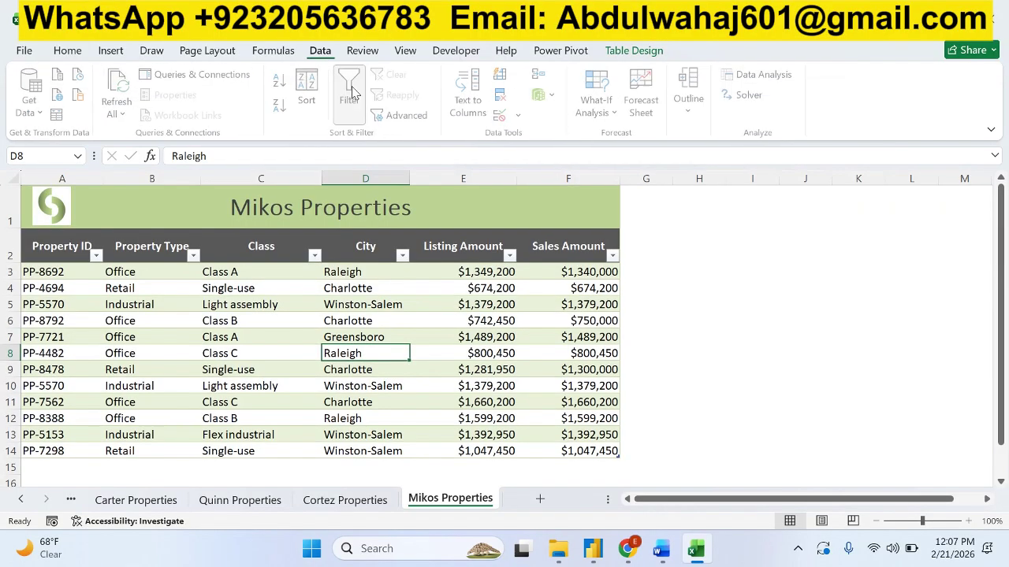
In Word, highlight instruction 7 with its parts a and b in bright green
click(661, 551)
drag(433, 320, 437, 322)
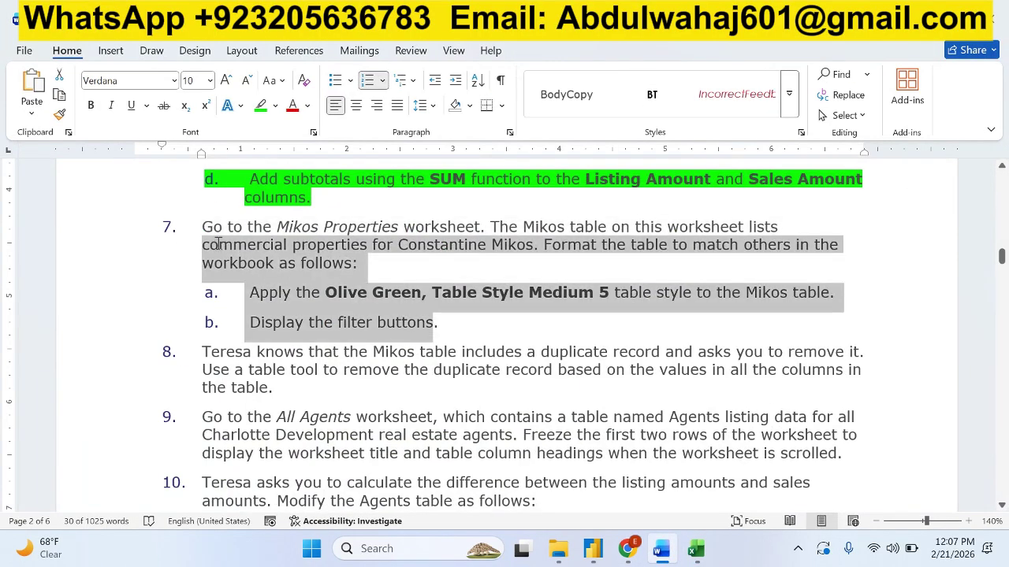
click(273, 205)
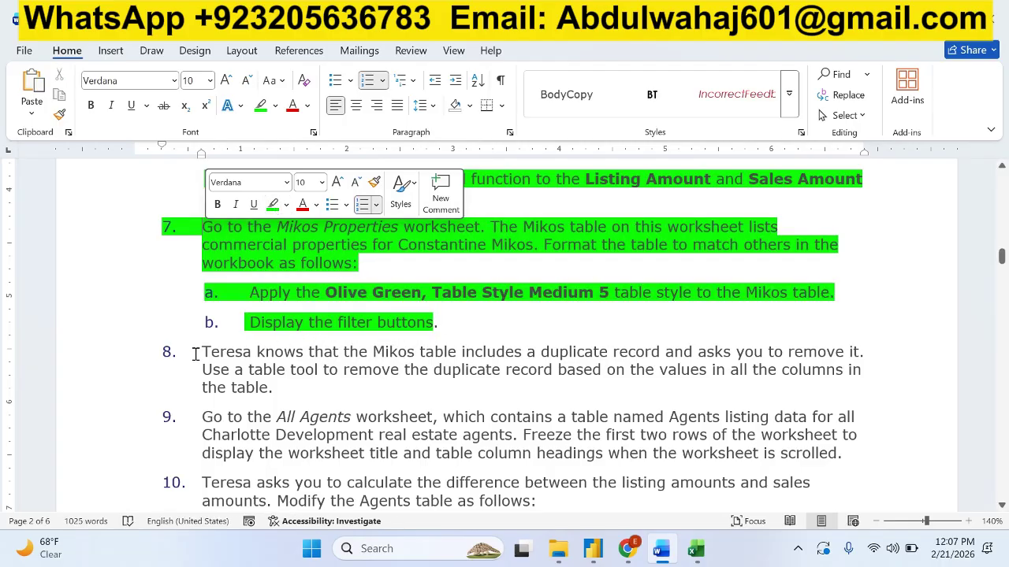
Select instruction 8 in Word, and in Excel remove the duplicate record from the Mikos table based on all columns
drag(200, 350, 841, 401)
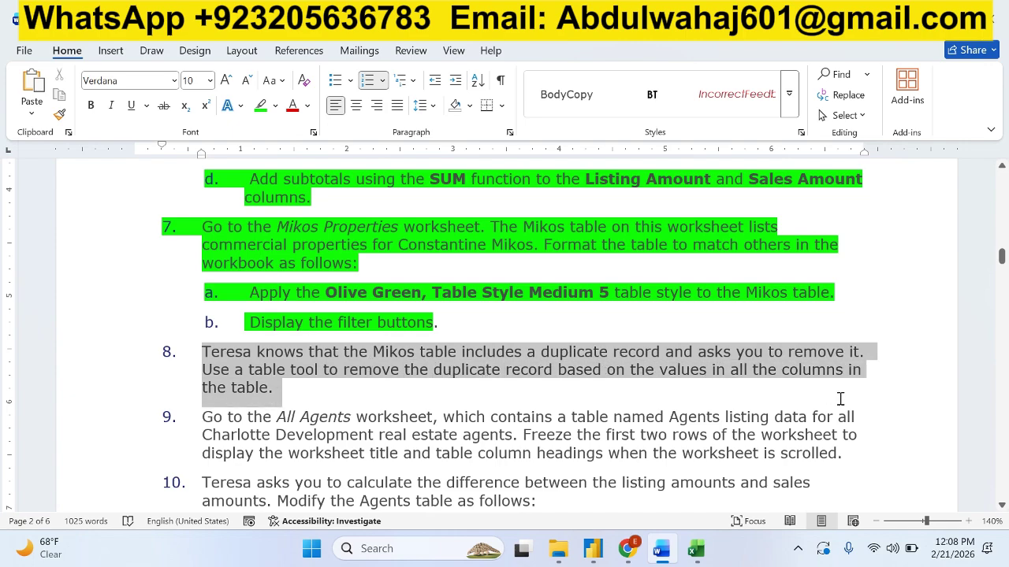
click(692, 553)
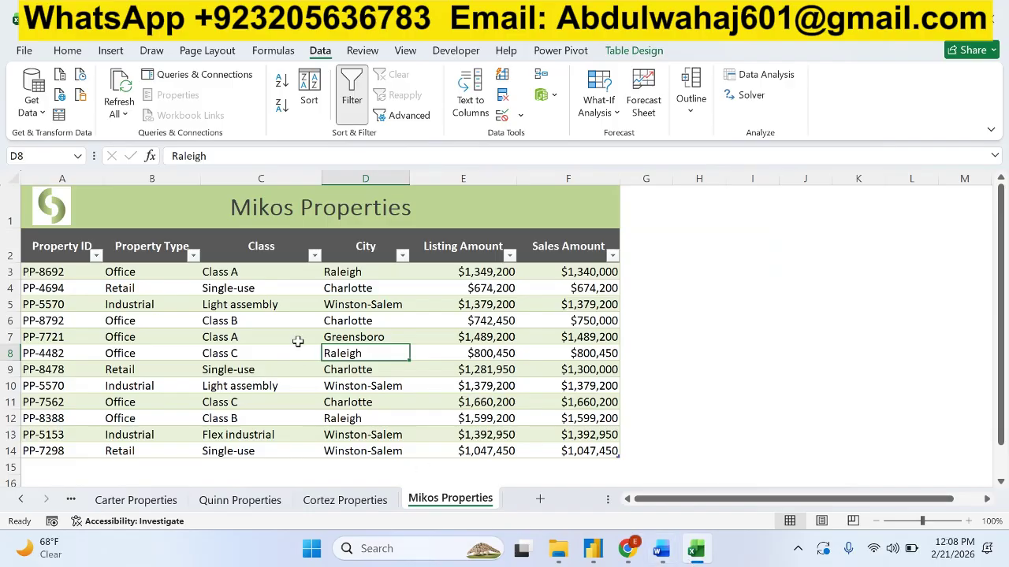
click(622, 57)
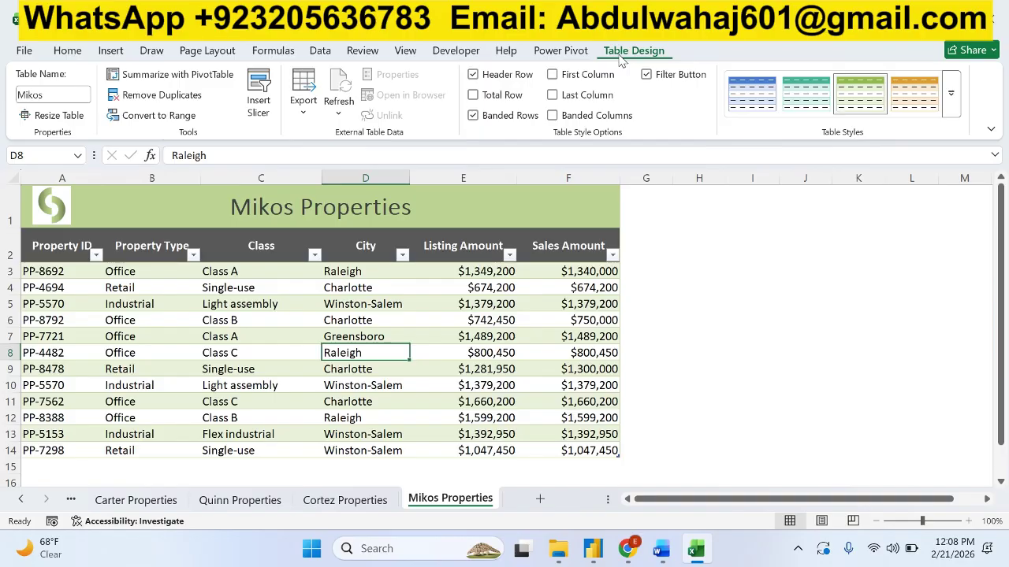
click(155, 101)
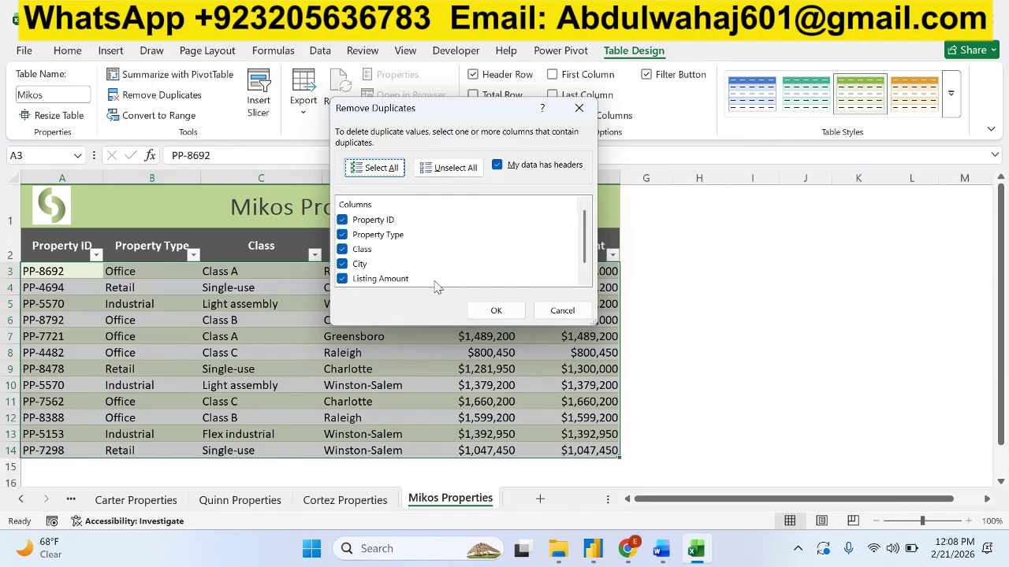
click(495, 312)
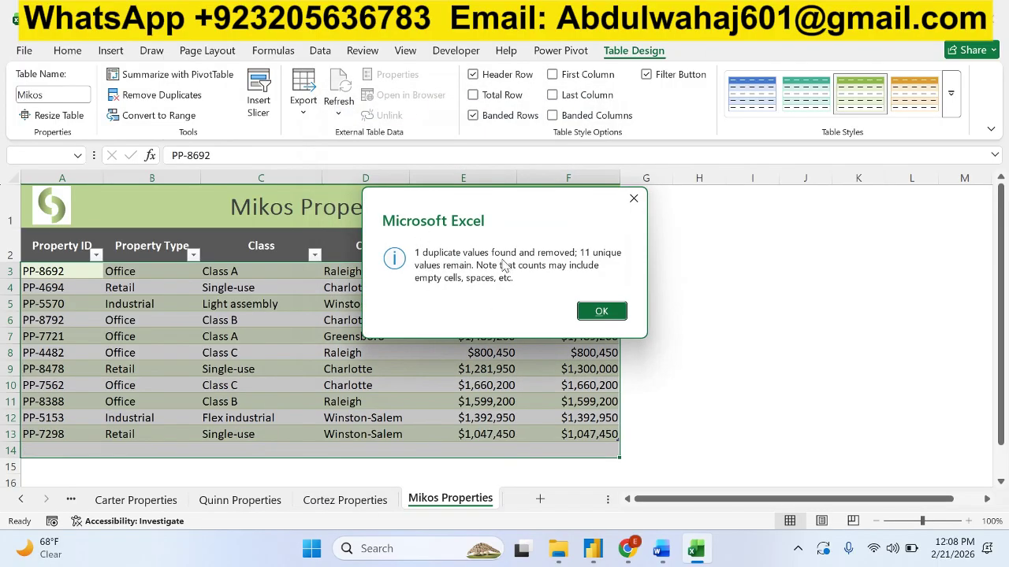
click(601, 312)
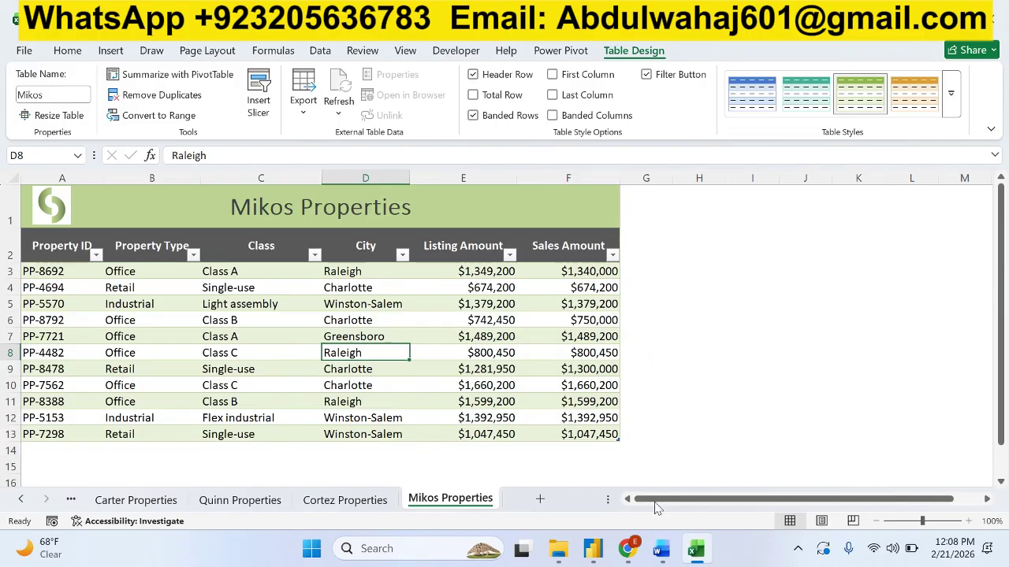
In Word, highlight instruction 8 in bright green, and look over the instructions that follow it
click(660, 549)
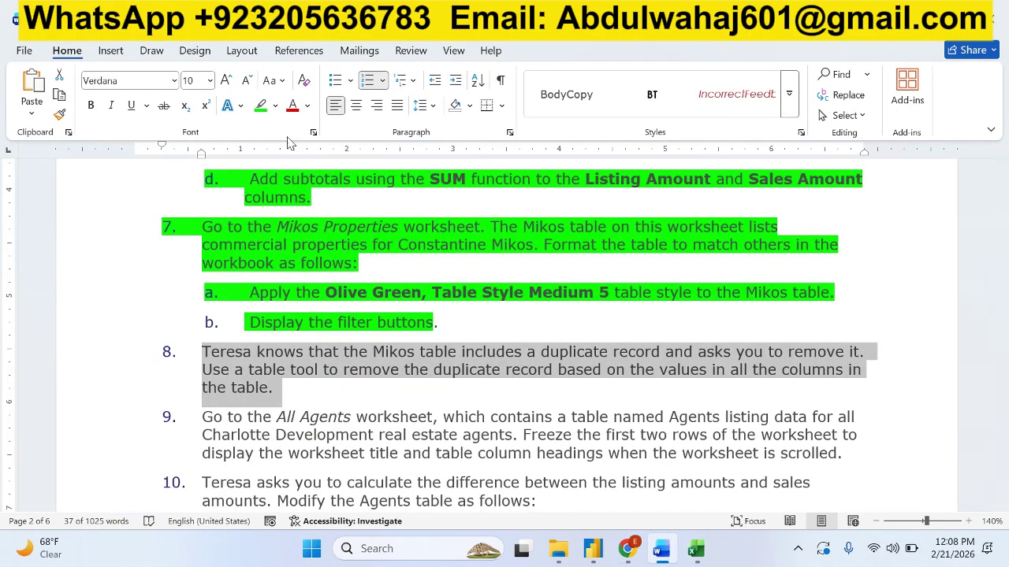
click(260, 106)
key(Right)
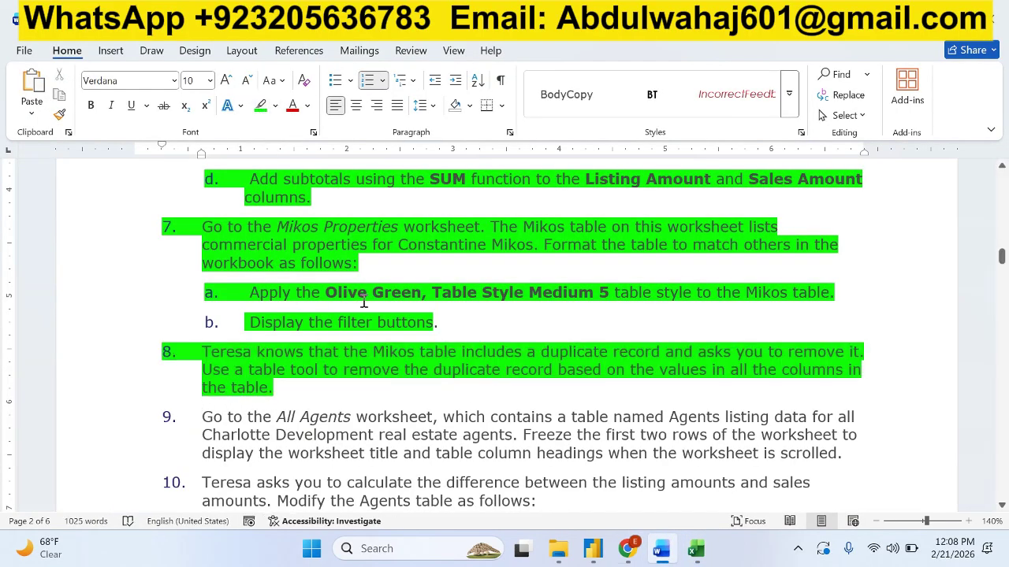
scroll(364, 300, down, 1)
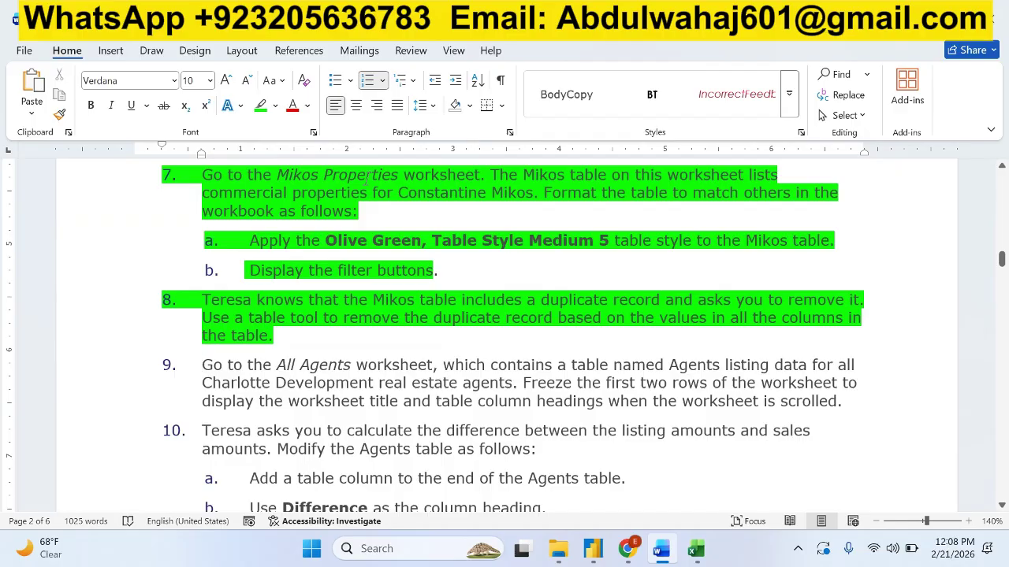
scroll(366, 179, down, 6)
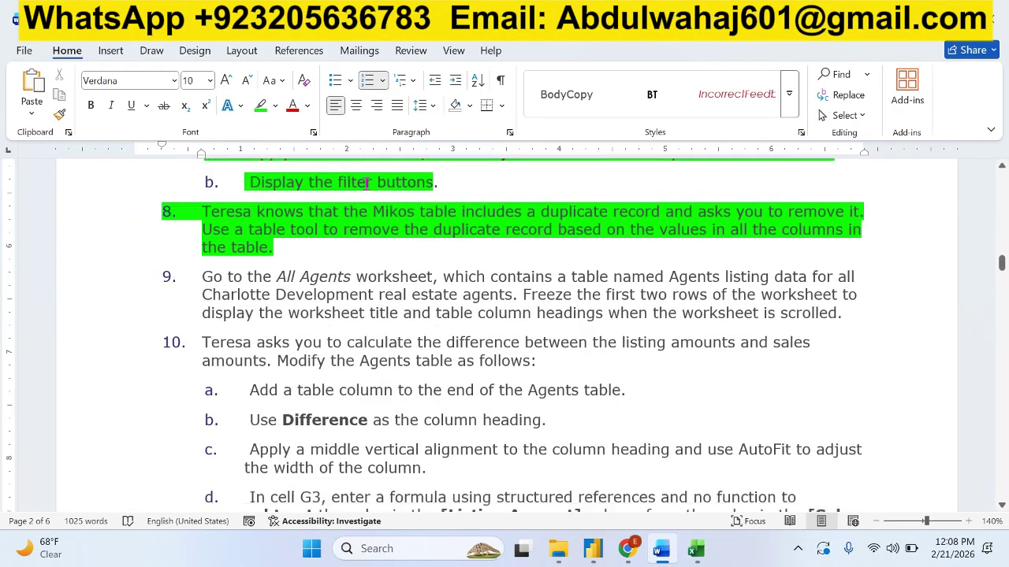
scroll(365, 184, down, 2)
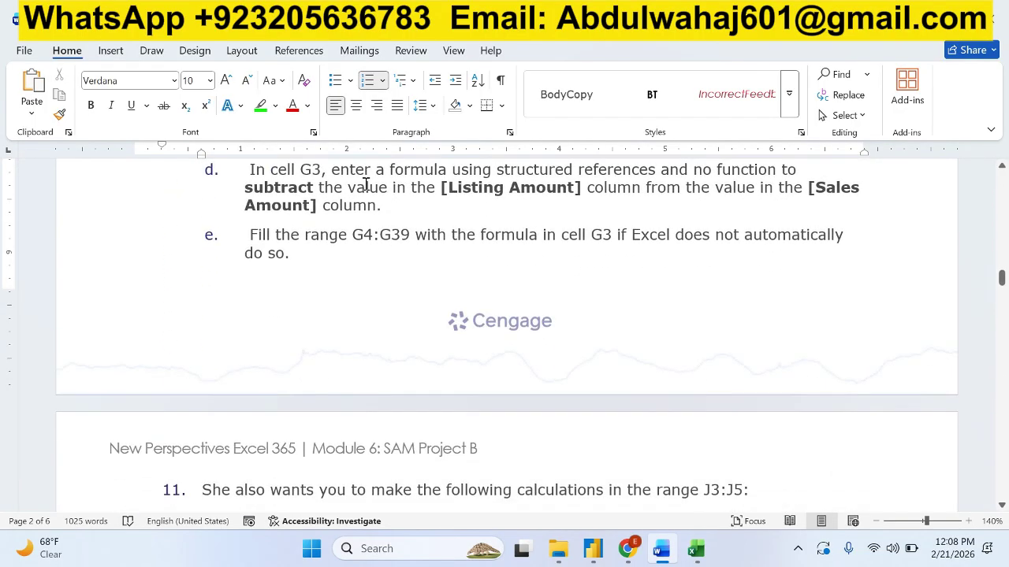
scroll(365, 183, up, 5)
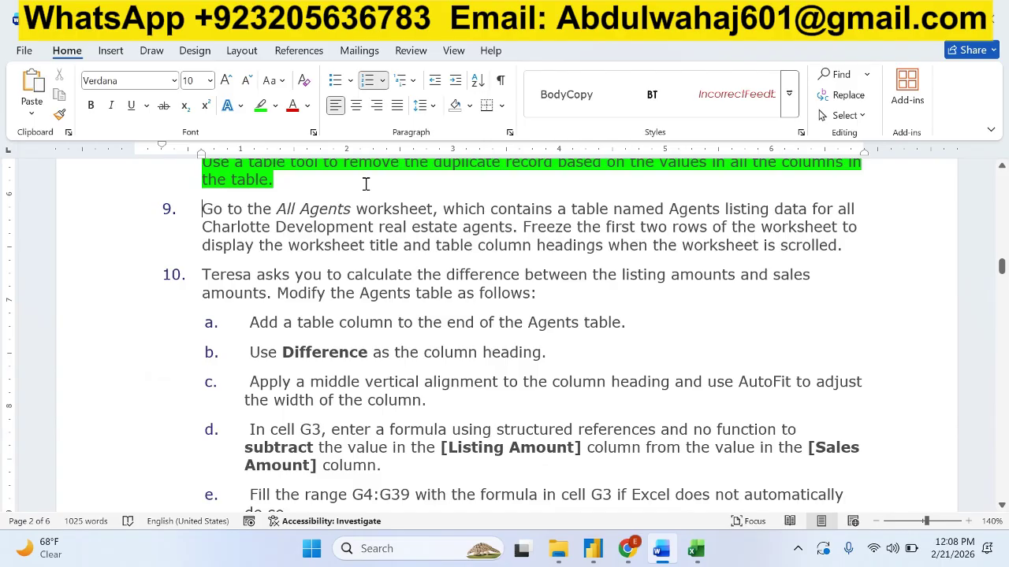
scroll(365, 183, up, 9)
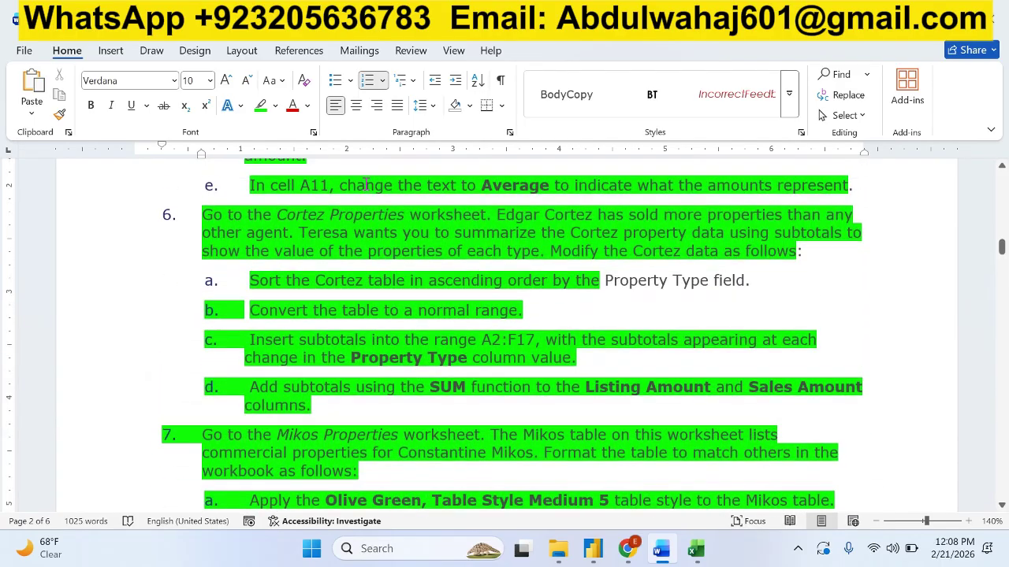